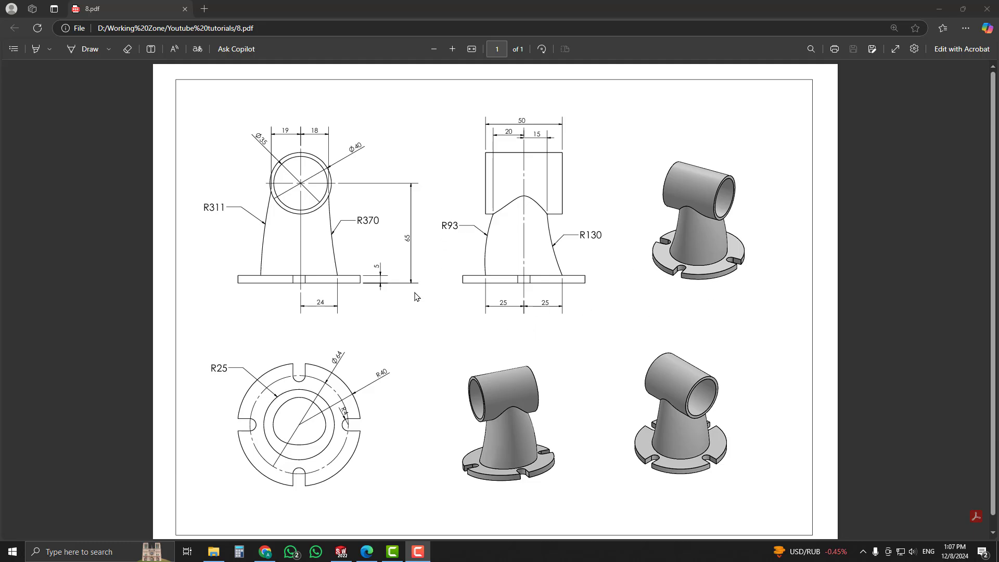
Examine the PDF drawing for the base flange's outer radius in the plan view and its thickness in the elevation view
{"action": "scroll", "coordinate": [219, 265], "scroll_direction": "up", "scroll_amount": 2, "text": "ctrl"}
{"action": "scroll", "coordinate": [333, 382], "scroll_direction": "left", "scroll_amount": 1}
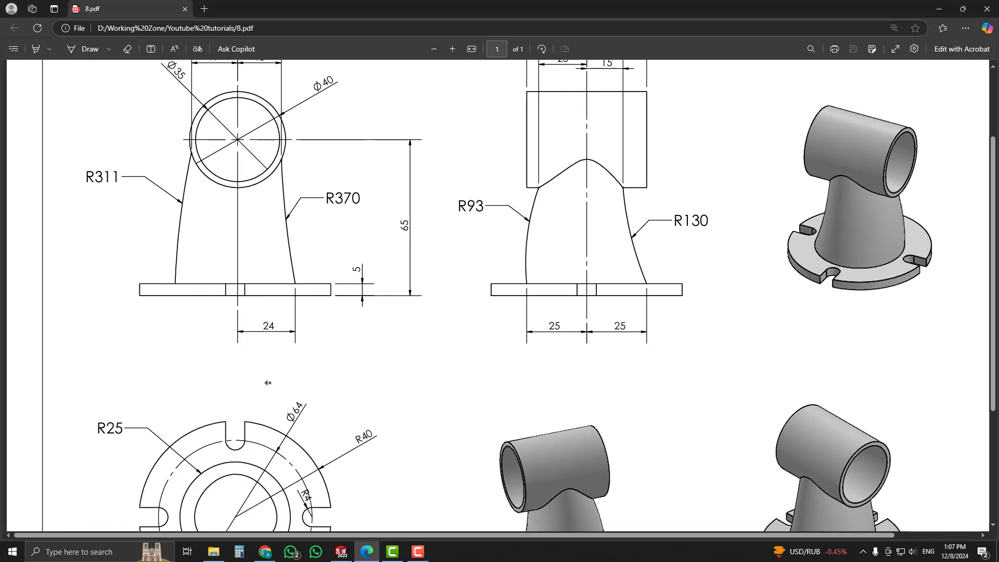
{"action": "middle_click", "coordinate": [316, 375]}
{"action": "middle_click_drag", "start_coordinate": [316, 376], "coordinate": [276, 446]}
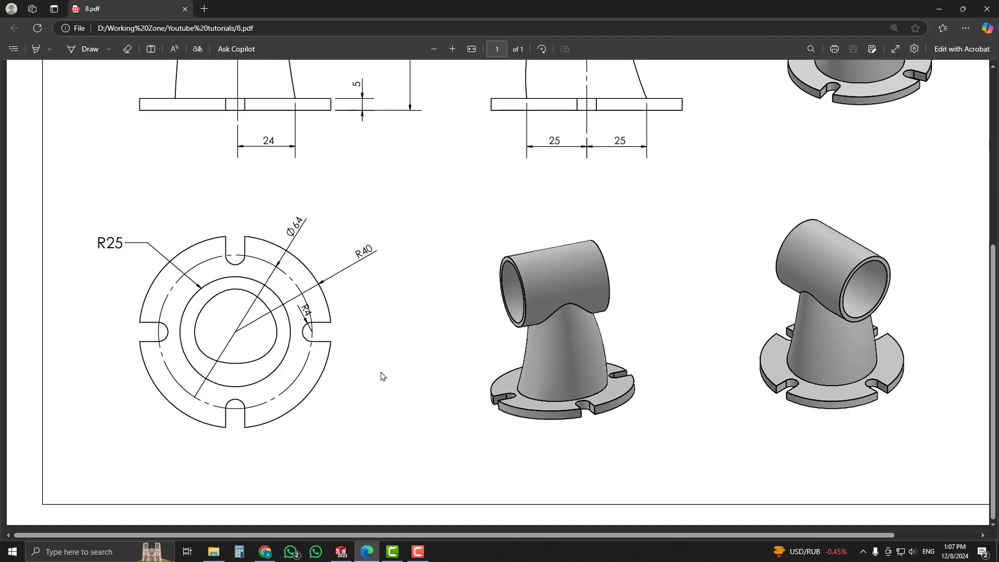
{"action": "mouse_move", "coordinate": [294, 262]}
{"action": "left_mouse_down"}
{"action": "mouse_move", "coordinate": [108, 367]}
{"action": "mouse_move", "coordinate": [364, 361]}
{"action": "mouse_move", "coordinate": [265, 242]}
{"action": "mouse_move", "coordinate": [303, 259]}
{"action": "left_mouse_up"}
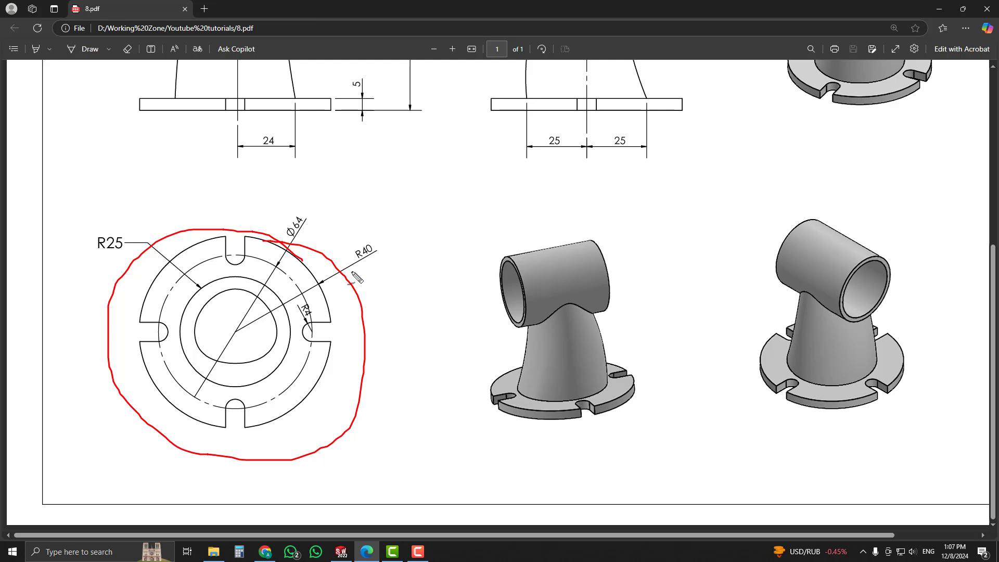
{"action": "mouse_move", "coordinate": [372, 228]}
{"action": "left_mouse_down"}
{"action": "mouse_move", "coordinate": [341, 252]}
{"action": "mouse_move", "coordinate": [370, 236]}
{"action": "left_mouse_up"}
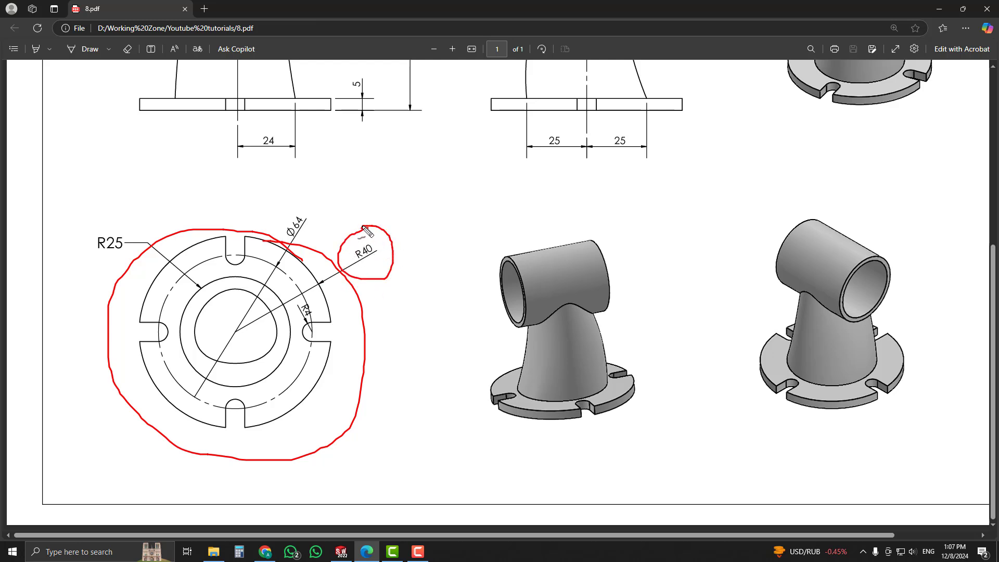
{"action": "key", "text": "Escape"}
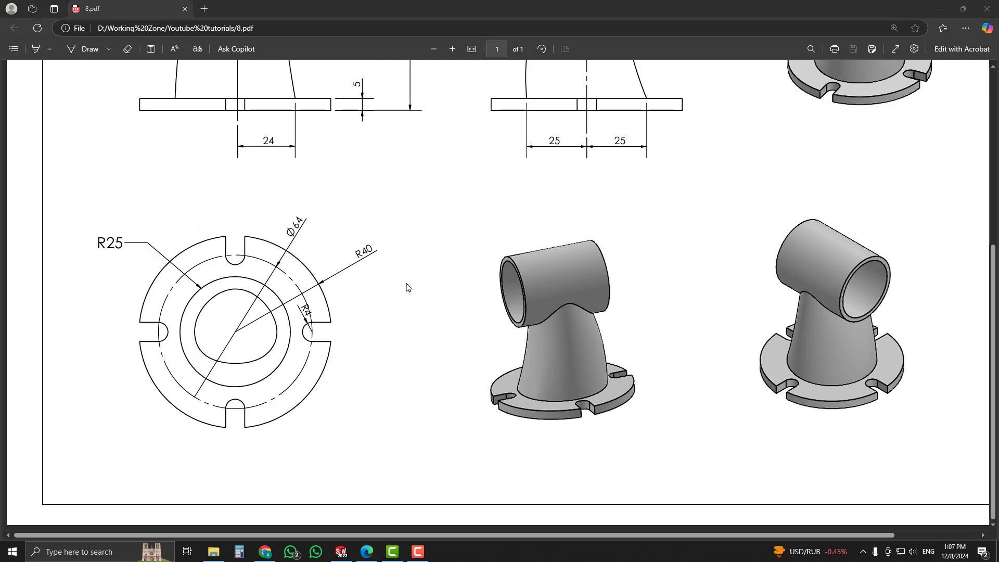
{"action": "scroll", "coordinate": [407, 248], "scroll_direction": "up", "scroll_amount": 3}
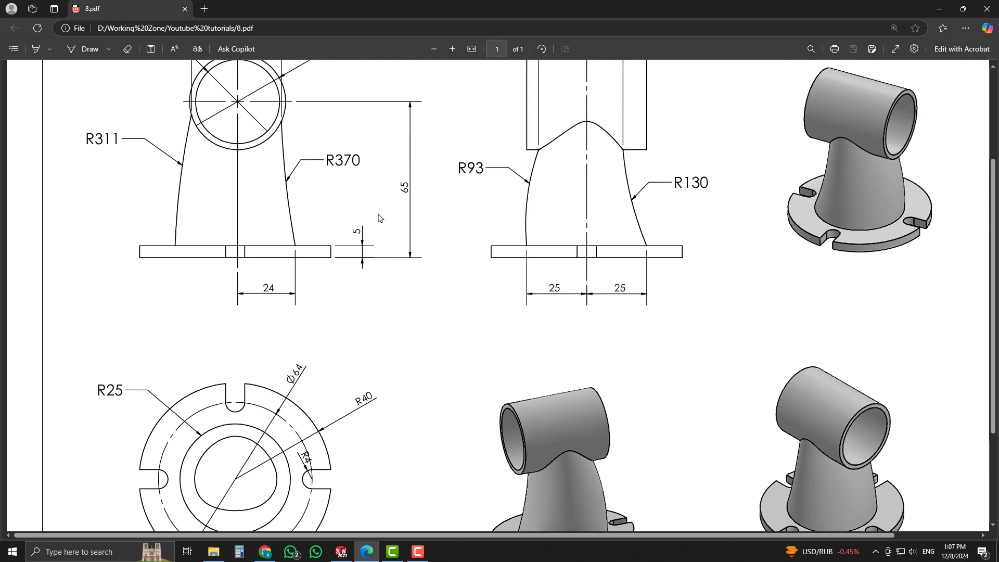
{"action": "mouse_move", "coordinate": [383, 213]}
{"action": "left_mouse_down"}
{"action": "mouse_move", "coordinate": [363, 279]}
{"action": "mouse_move", "coordinate": [385, 218]}
{"action": "left_mouse_up"}
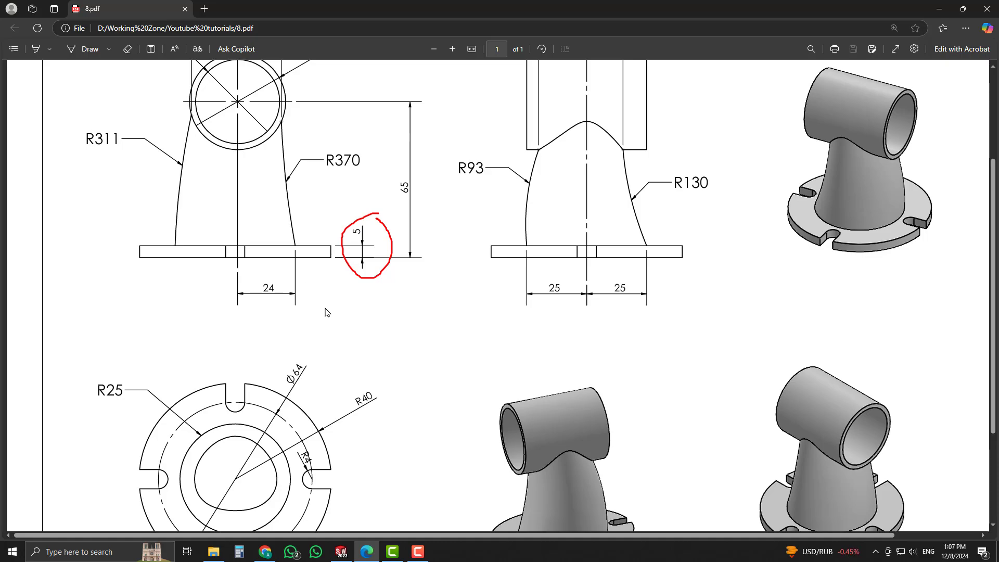
Switch to SOLIDWORKS, create a new part and start a sketch on the Top Plane
{"action": "left_click", "coordinate": [341, 551]}
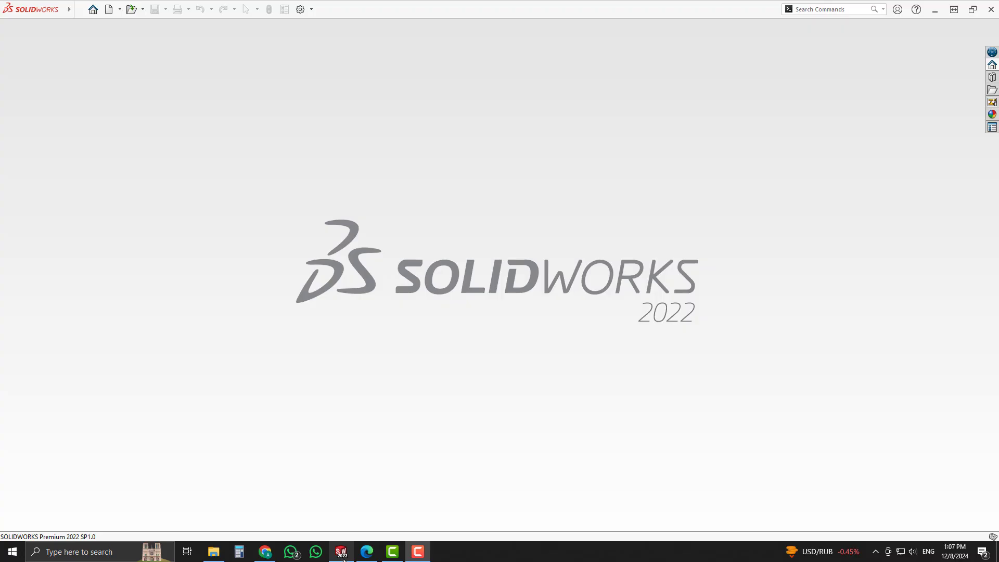
{"action": "left_click", "coordinate": [109, 9]}
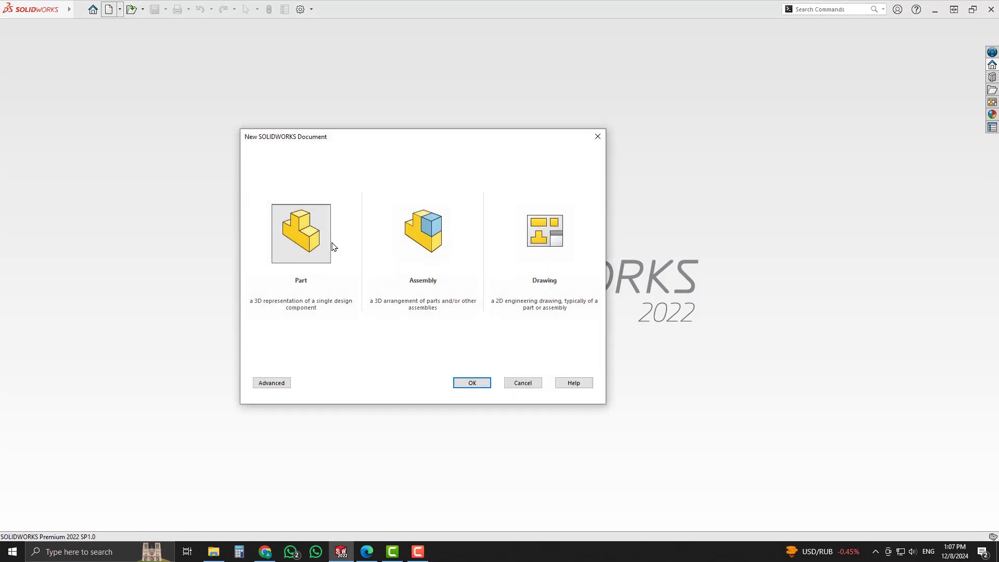
{"action": "key", "text": "Return"}
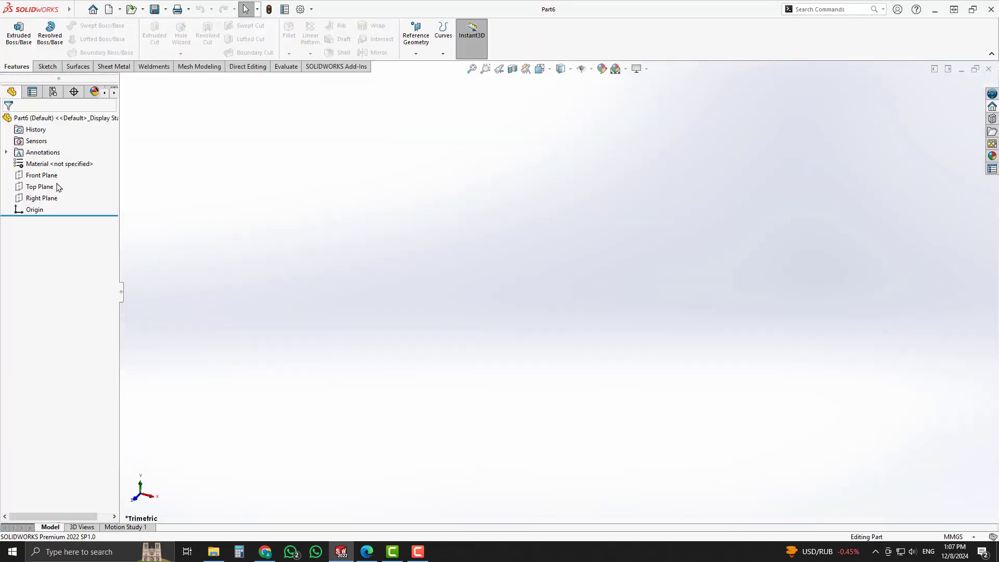
{"action": "left_click", "coordinate": [51, 188]}
{"action": "left_click", "coordinate": [61, 169]}
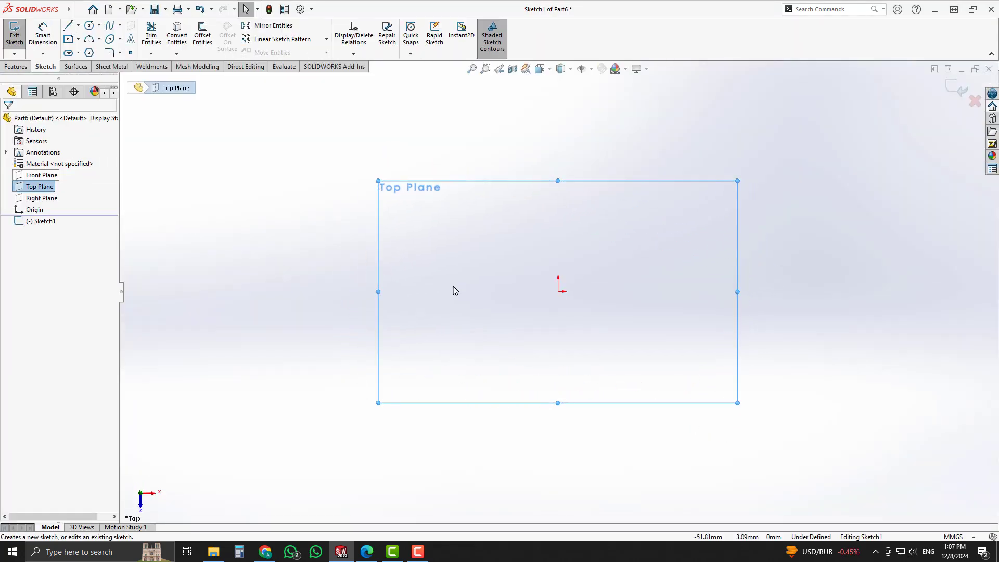
Sketch a circle centred on the origin and dimension its diameter to 80 mm
{"action": "left_click", "coordinate": [89, 26]}
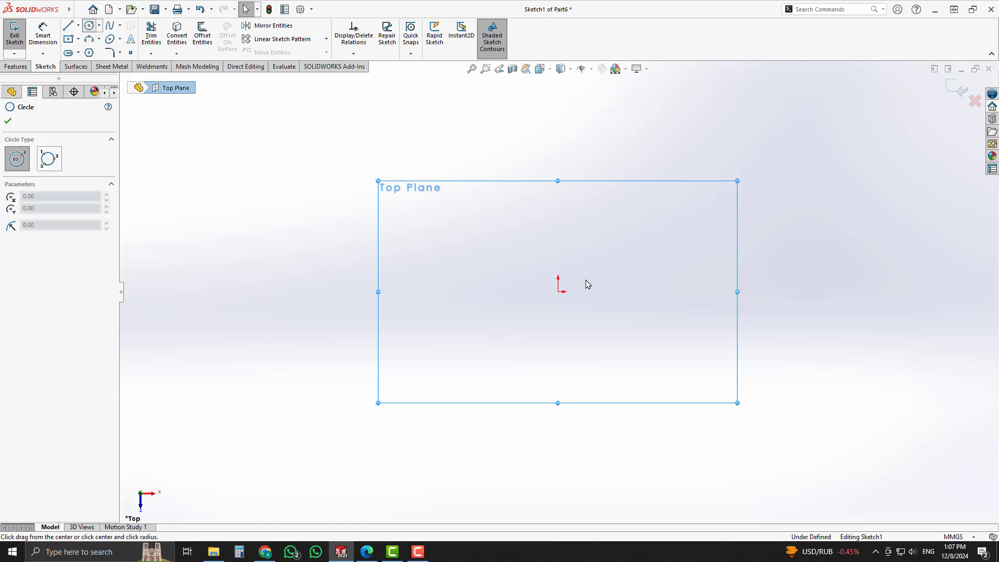
{"action": "left_click", "coordinate": [559, 291]}
{"action": "left_click", "coordinate": [654, 234]}
{"action": "key", "text": "Escape"}
{"action": "right_click_drag", "start_coordinate": [683, 285], "coordinate": [718, 207]}
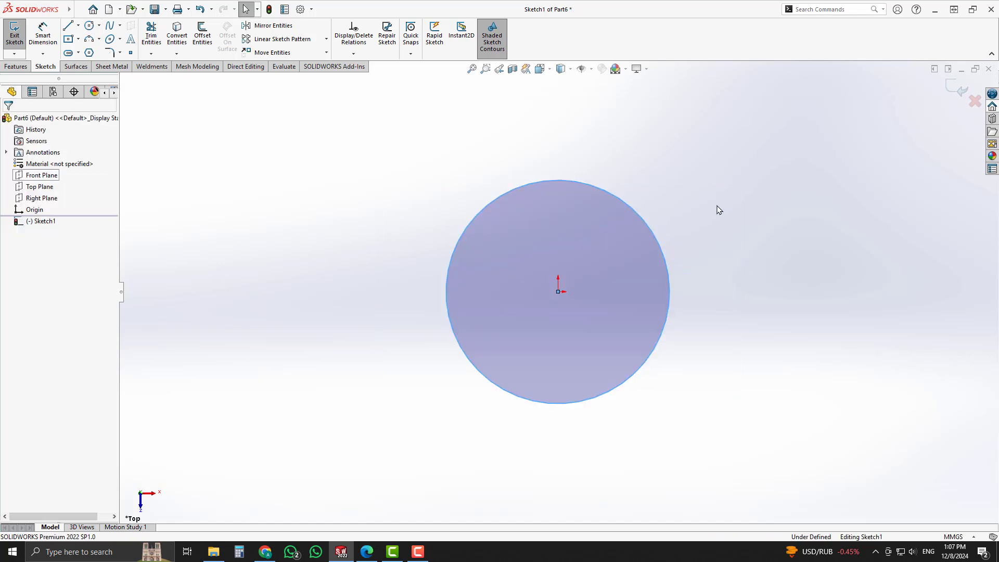
{"action": "left_click", "coordinate": [670, 284]}
{"action": "left_click", "coordinate": [717, 290]}
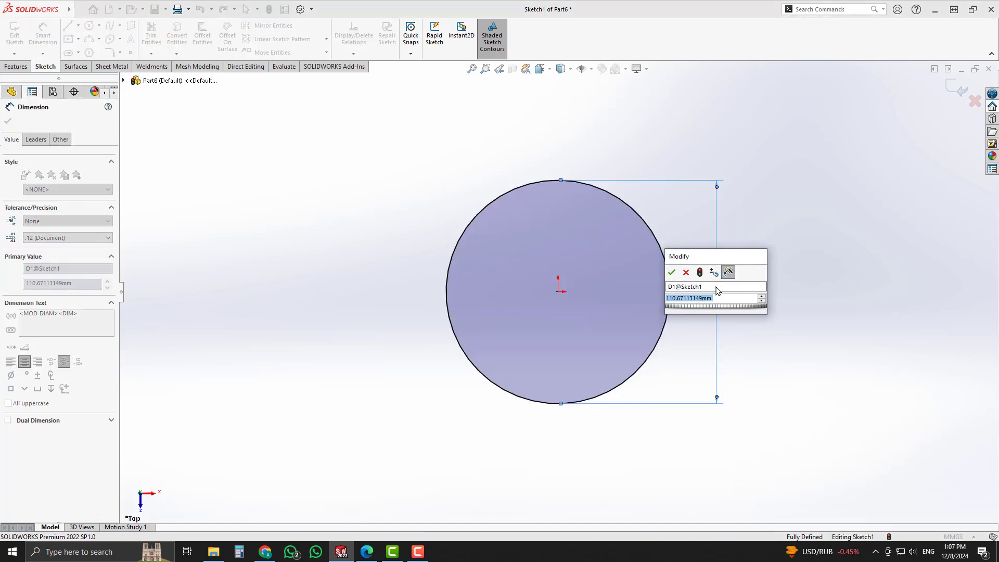
{"action": "type", "text": "80"}
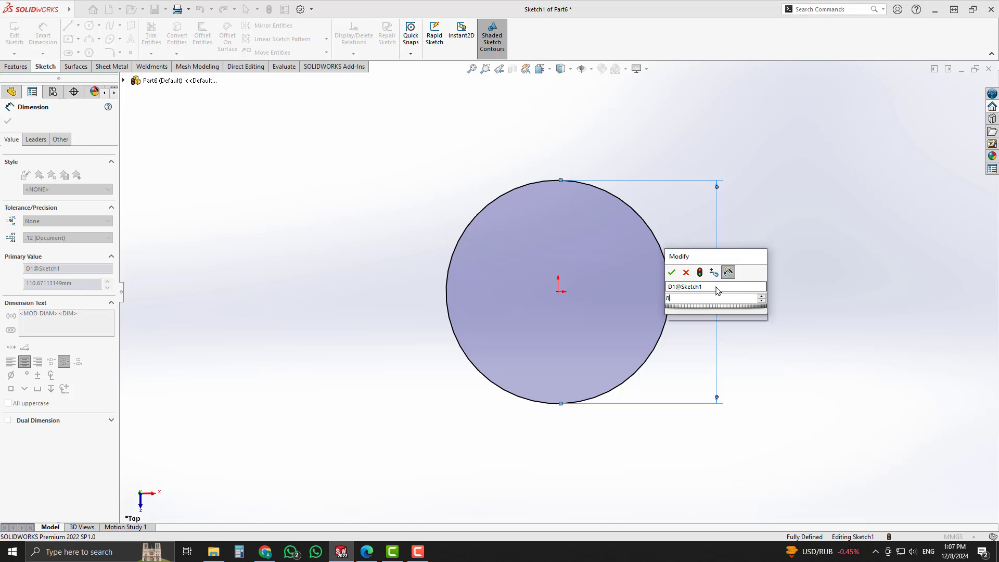
{"action": "key", "text": "Return"}
Exit the sketch and extrude the circle as a blind boss 5 mm deep
{"action": "scroll", "coordinate": [737, 342], "scroll_direction": "up", "scroll_amount": 2}
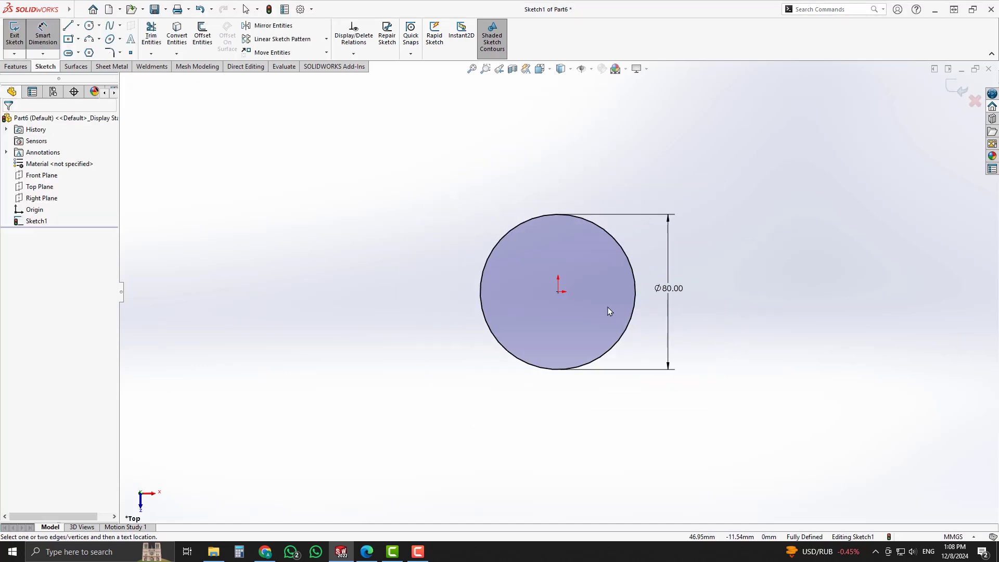
{"action": "scroll", "coordinate": [610, 308], "scroll_direction": "down", "scroll_amount": 2}
{"action": "mouse_move", "coordinate": [663, 383]}
{"action": "middle_mouse_down"}
{"action": "mouse_move", "coordinate": [659, 293]}
{"action": "mouse_move", "coordinate": [663, 306]}
{"action": "middle_mouse_up"}
{"action": "left_click", "coordinate": [964, 97]}
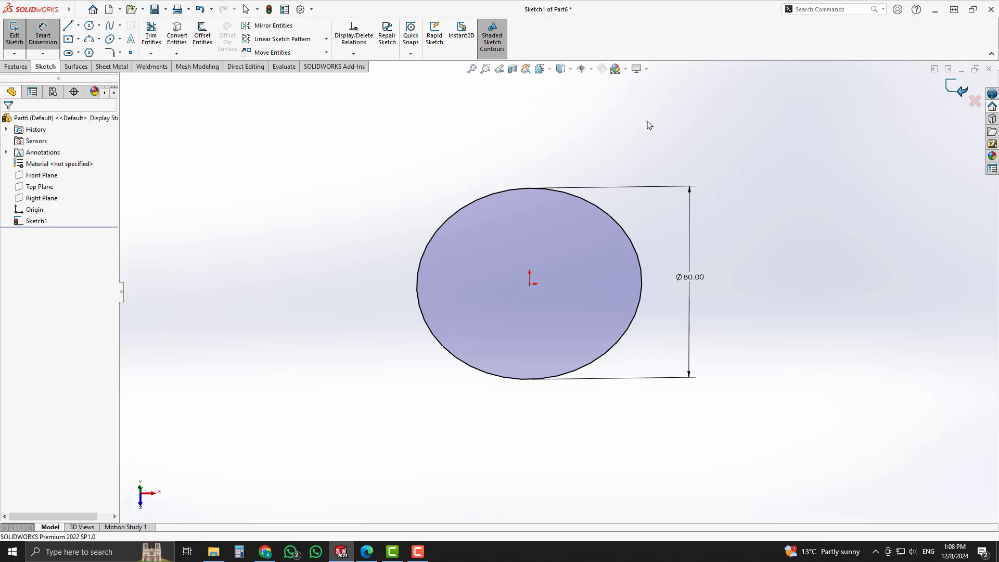
{"action": "left_click", "coordinate": [24, 39]}
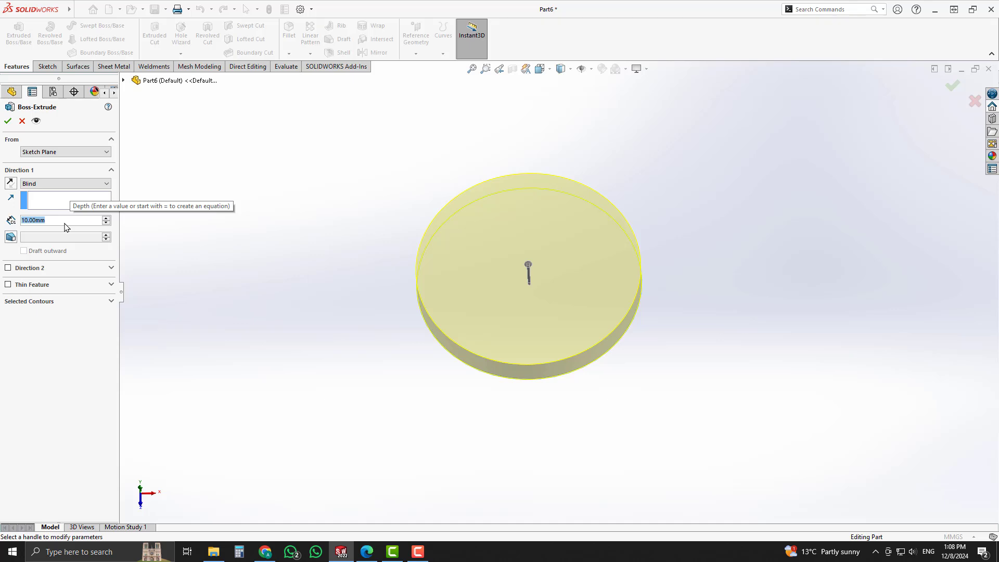
{"action": "type", "text": "5"}
{"action": "key", "text": "Return"}
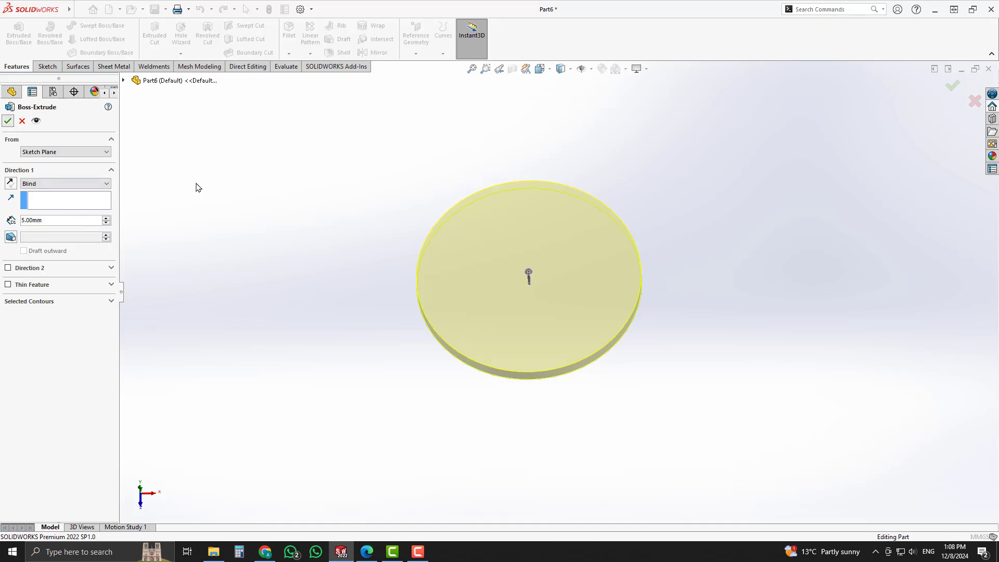
{"action": "middle_click_drag", "start_coordinate": [343, 305], "coordinate": [382, 285]}
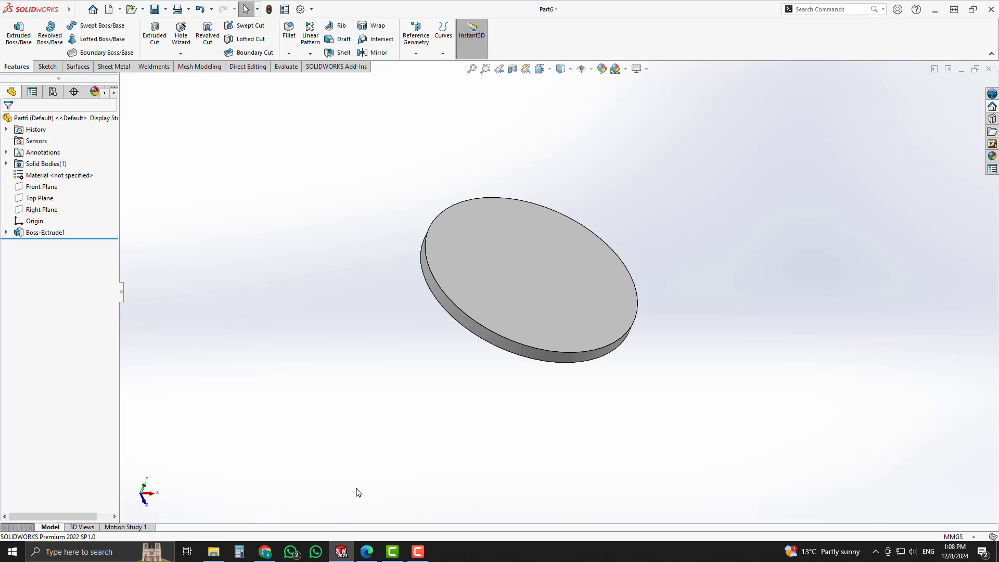
Switch to the PDF drawing and examine the flange slots' radius, pitch circle diameter and angular spacing in the plan view
{"action": "left_click", "coordinate": [367, 552]}
{"action": "scroll", "coordinate": [339, 372], "scroll_direction": "down", "scroll_amount": 3}
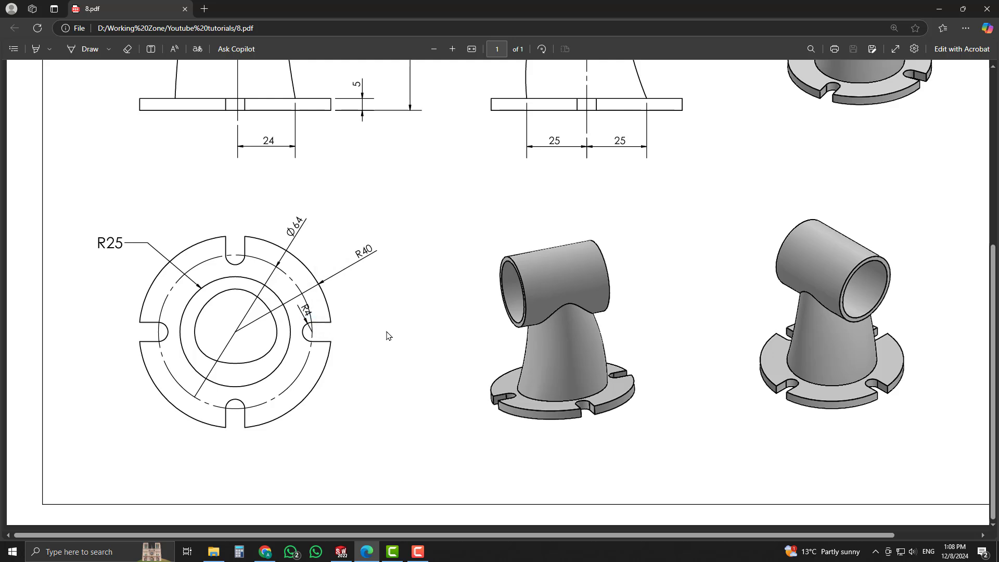
{"action": "left_click_drag", "start_coordinate": [298, 319], "coordinate": [306, 301]}
{"action": "left_click_drag", "start_coordinate": [308, 249], "coordinate": [284, 227]}
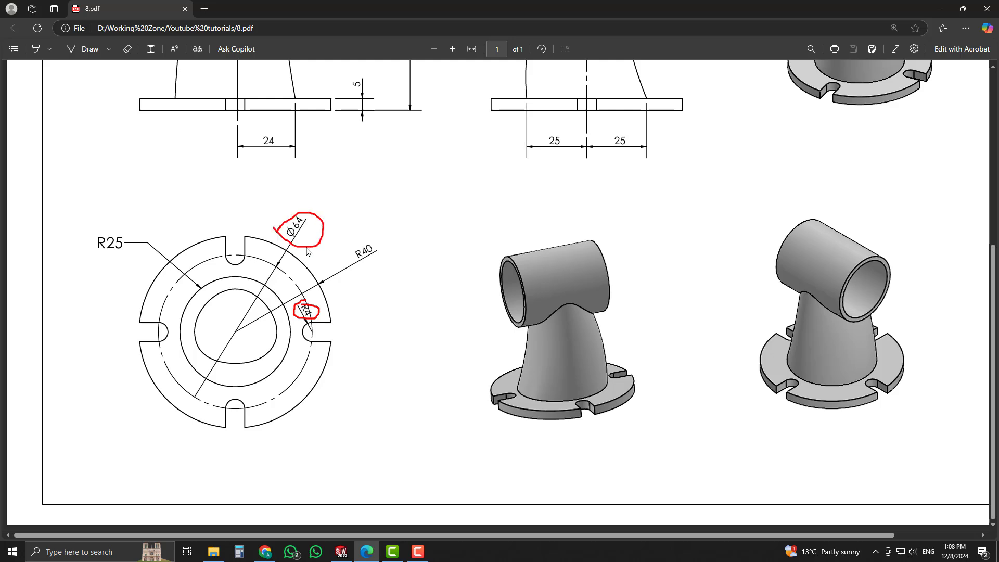
{"action": "left_click_drag", "start_coordinate": [236, 333], "coordinate": [367, 333]}
{"action": "left_click_drag", "start_coordinate": [235, 336], "coordinate": [87, 337]}
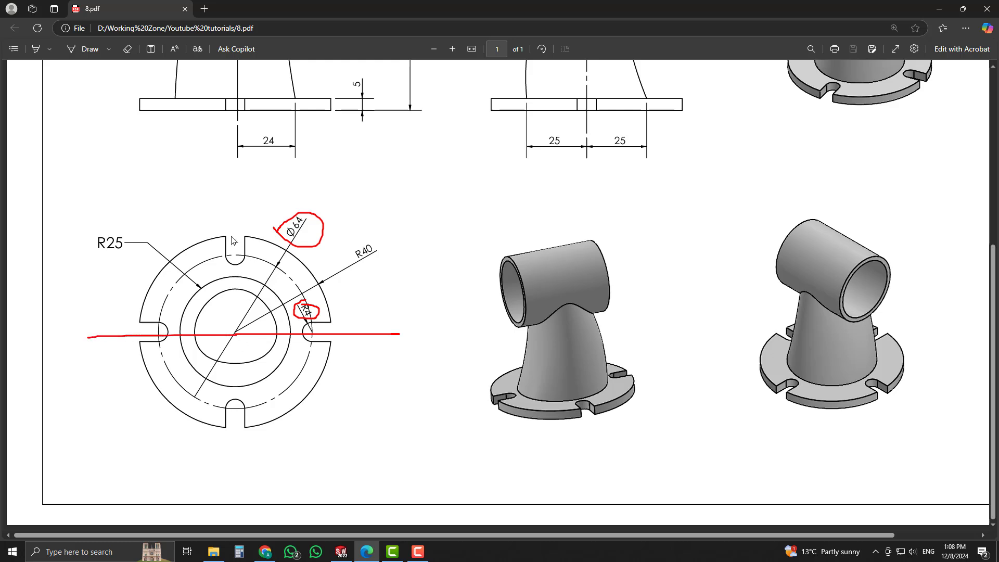
{"action": "left_click_drag", "start_coordinate": [232, 230], "coordinate": [237, 465]}
{"action": "mouse_move", "coordinate": [291, 333]}
{"action": "left_mouse_down"}
{"action": "mouse_move", "coordinate": [232, 284]}
{"action": "mouse_move", "coordinate": [270, 264]}
{"action": "mouse_move", "coordinate": [238, 275]}
{"action": "mouse_move", "coordinate": [191, 335]}
{"action": "left_mouse_up"}
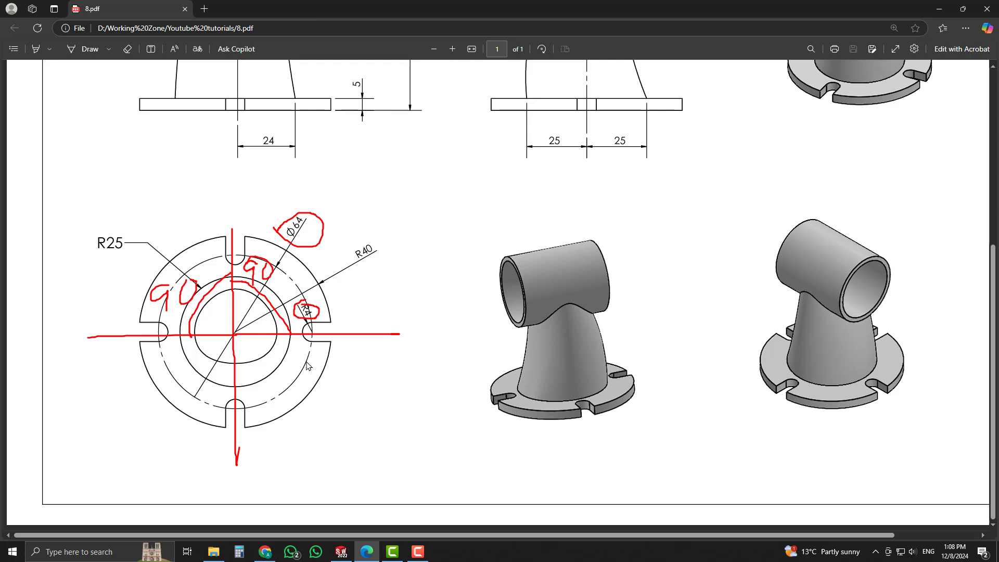
{"action": "key", "text": "Escape"}
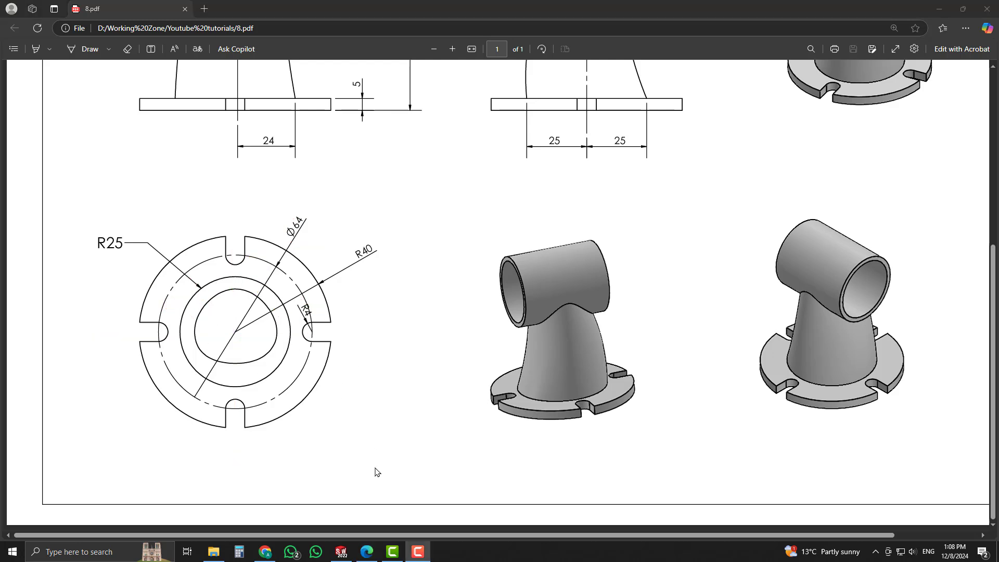
Switch back to SOLIDWORKS and sketch a circle about 60 mm in diameter on the disc's top face, centred on the origin
{"action": "key", "text": "alt+Tab"}
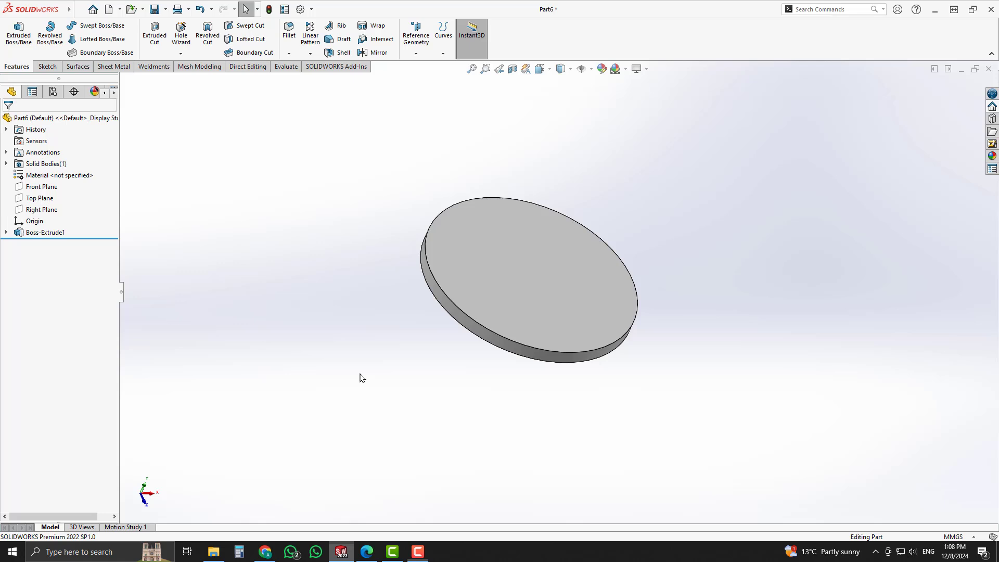
{"action": "left_click", "coordinate": [513, 266]}
{"action": "left_click", "coordinate": [559, 233]}
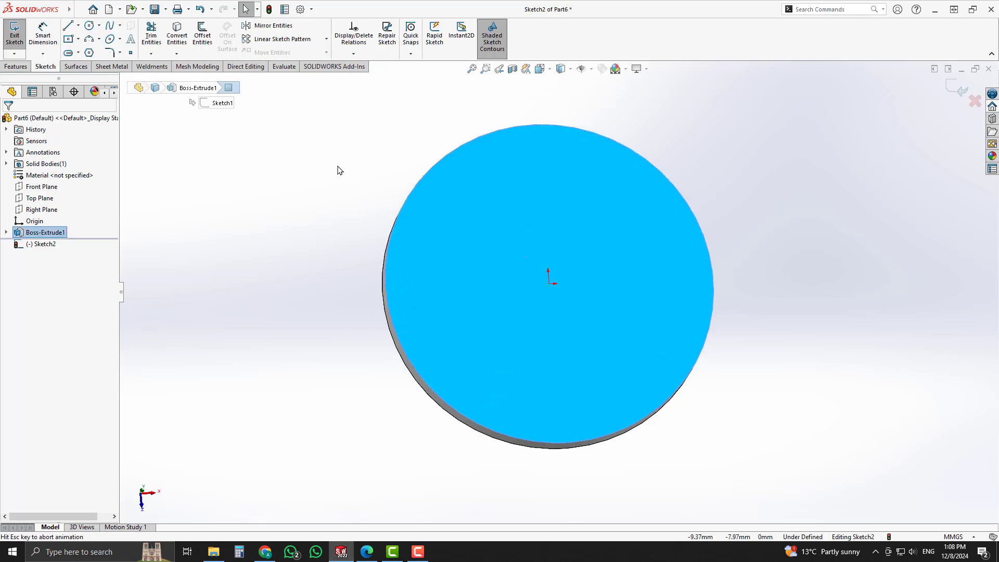
{"action": "left_click", "coordinate": [89, 26]}
{"action": "left_click", "coordinate": [559, 291]}
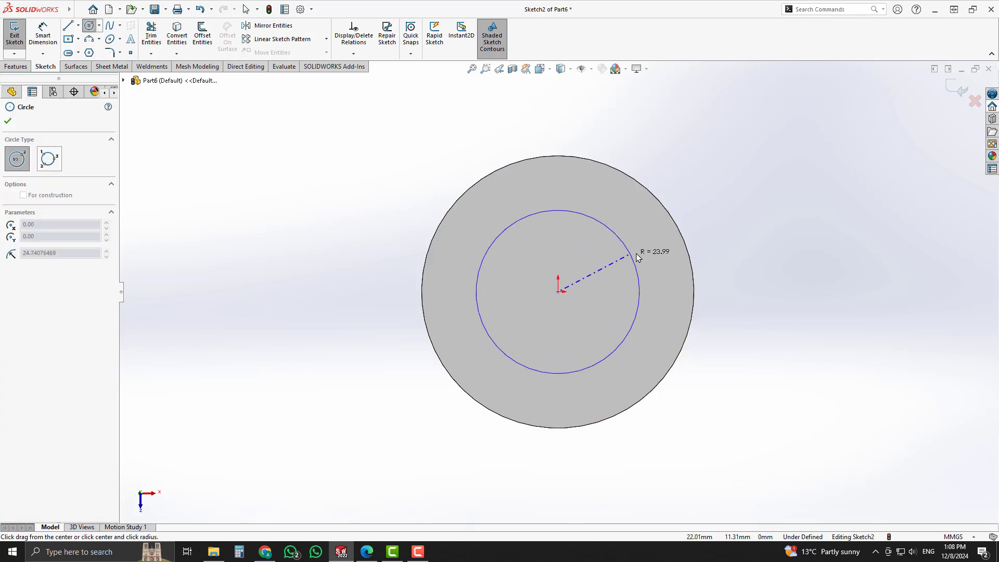
{"action": "left_click", "coordinate": [654, 255]}
{"action": "key", "text": "Escape"}
Set the new circle's diameter to 64 mm and convert it to construction geometry
{"action": "right_click_drag", "start_coordinate": [716, 255], "coordinate": [714, 186]}
{"action": "left_click", "coordinate": [654, 266]}
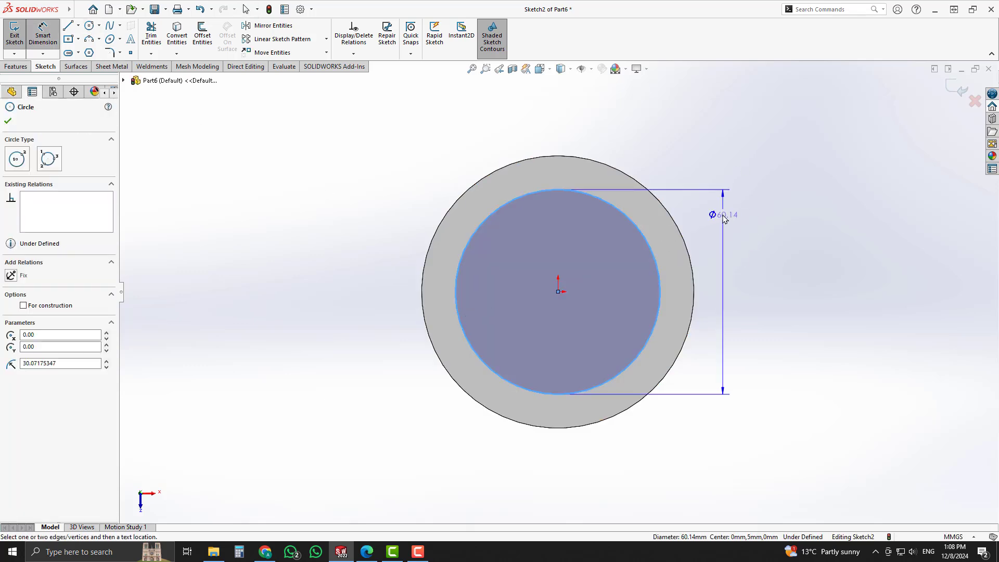
{"action": "left_click", "coordinate": [725, 218]}
{"action": "type", "text": "64"}
{"action": "key", "text": "Return"}
{"action": "key", "text": "Escape"}
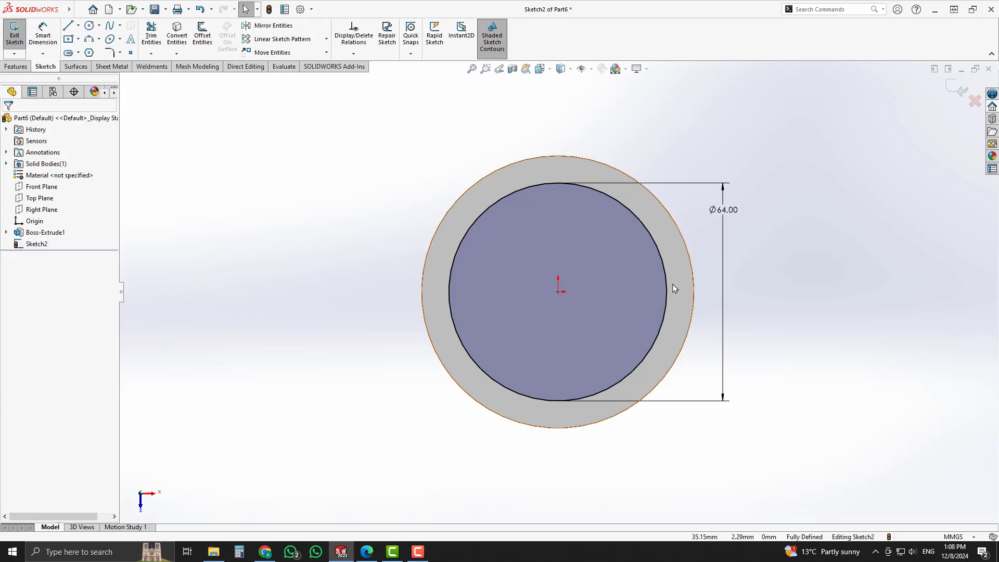
{"action": "left_click", "coordinate": [667, 288]}
{"action": "left_click", "coordinate": [705, 248]}
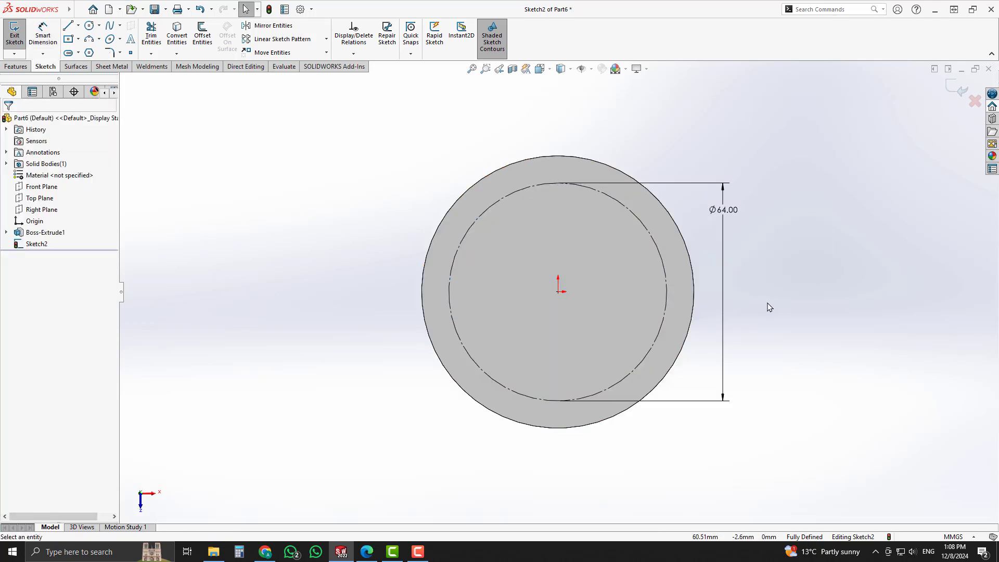
Sketch a horizontal line about 67 mm long from the origin past the disc's edge and convert it to construction geometry
{"action": "key", "text": "l"}
{"action": "left_click", "coordinate": [560, 291]}
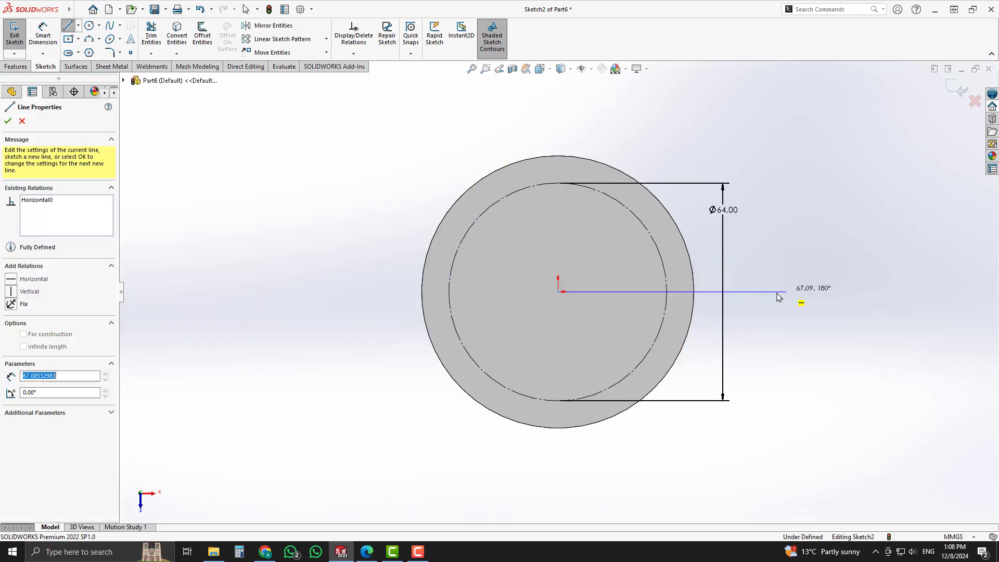
{"action": "key", "text": "Escape"}
{"action": "left_click", "coordinate": [766, 293]}
{"action": "left_click", "coordinate": [812, 261]}
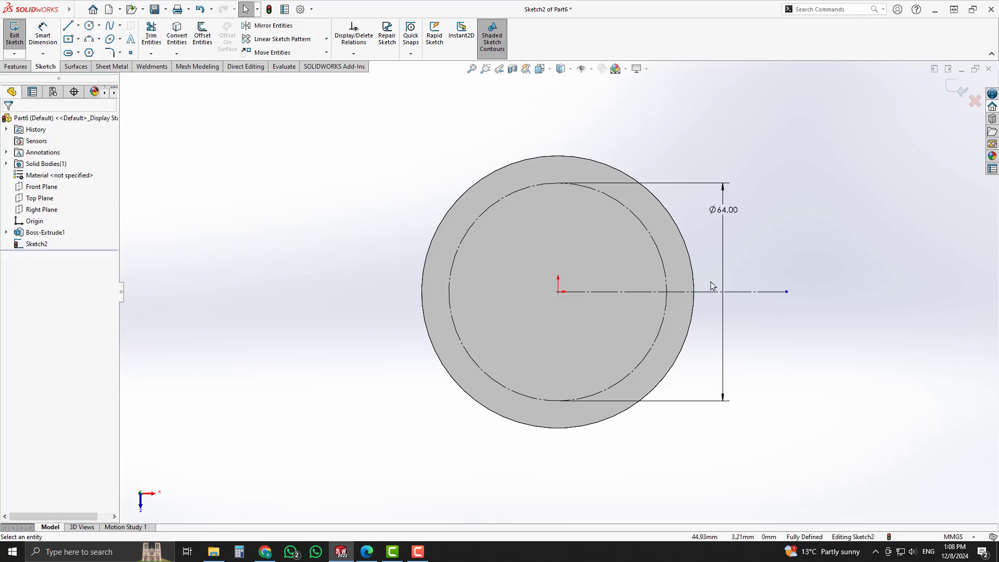
Sketch a small circle centred where the horizontal construction line crosses the 64 mm construction circle
{"action": "scroll", "coordinate": [744, 255], "scroll_direction": "down", "scroll_amount": 3}
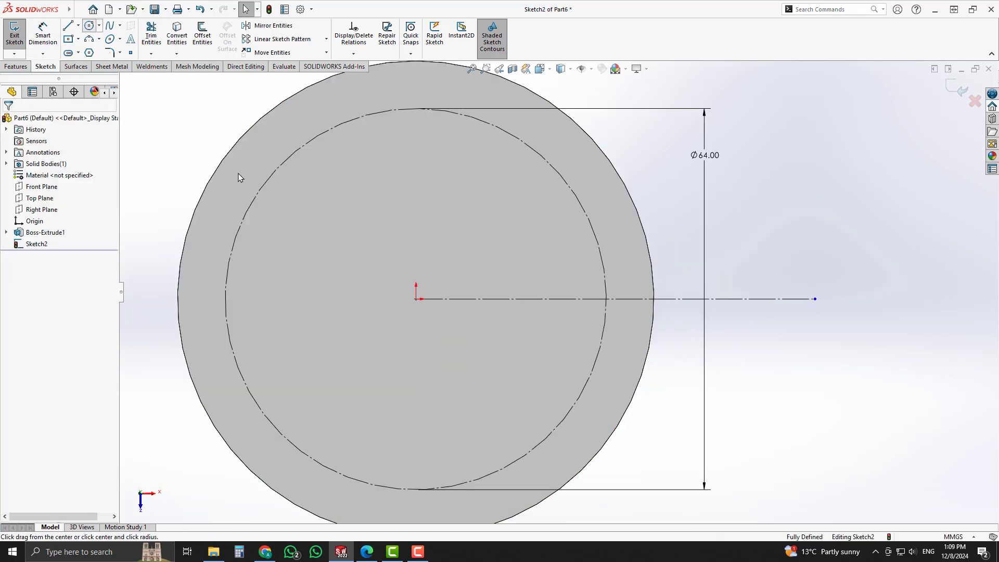
{"action": "left_click", "coordinate": [89, 25]}
{"action": "left_click", "coordinate": [606, 300]}
{"action": "left_click", "coordinate": [620, 322]}
{"action": "key", "text": "Escape"}
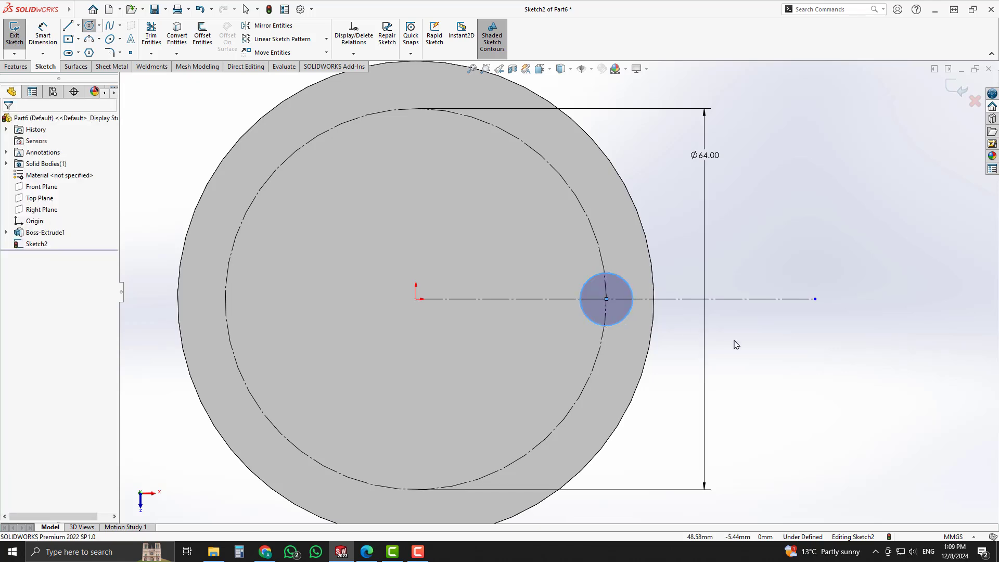
Set the small circle's diameter to 8 mm
{"action": "right_click_drag", "start_coordinate": [735, 342], "coordinate": [731, 312]}
{"action": "left_click", "coordinate": [582, 292]}
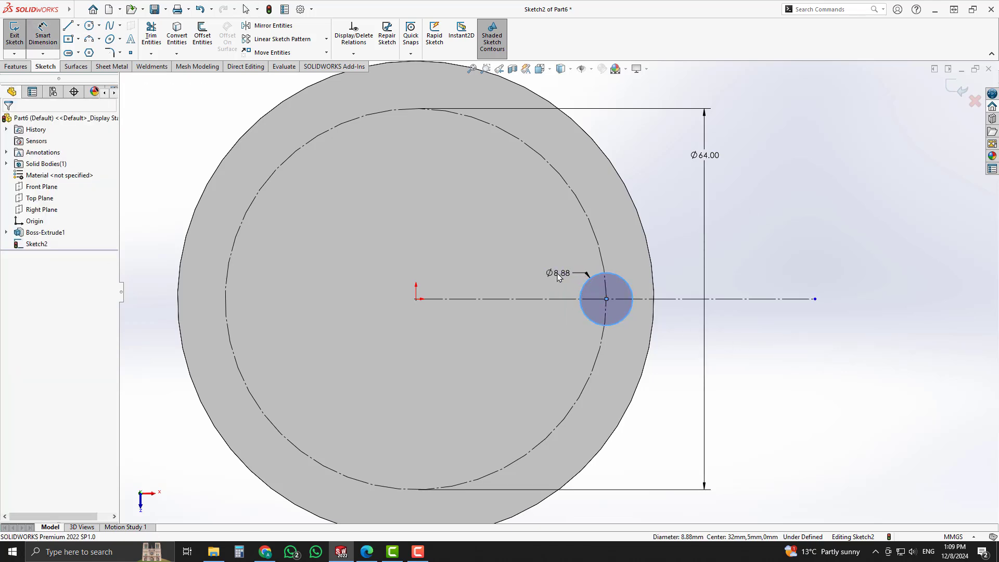
{"action": "left_click", "coordinate": [558, 276]}
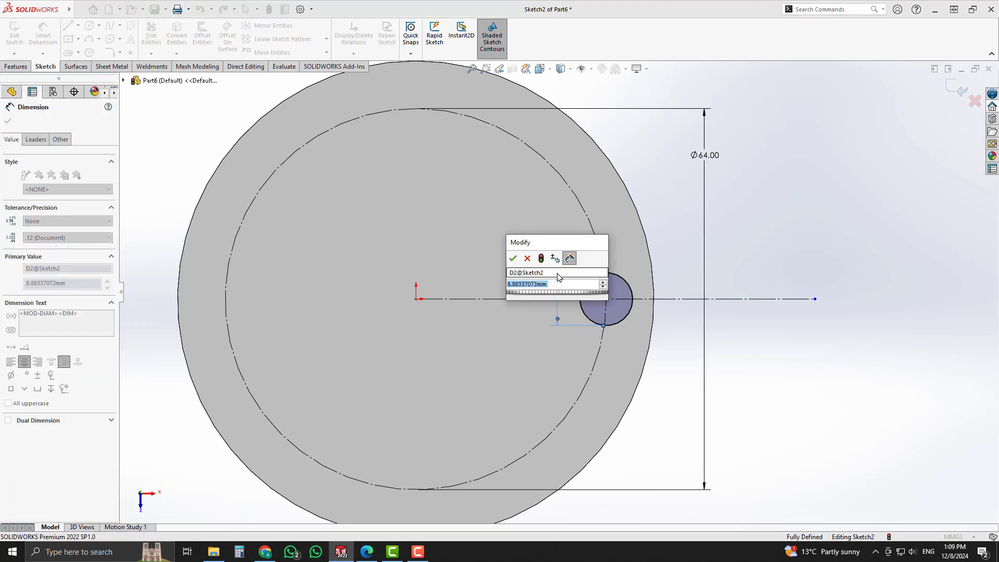
{"action": "type", "text": "8"}
{"action": "key", "text": "Return"}
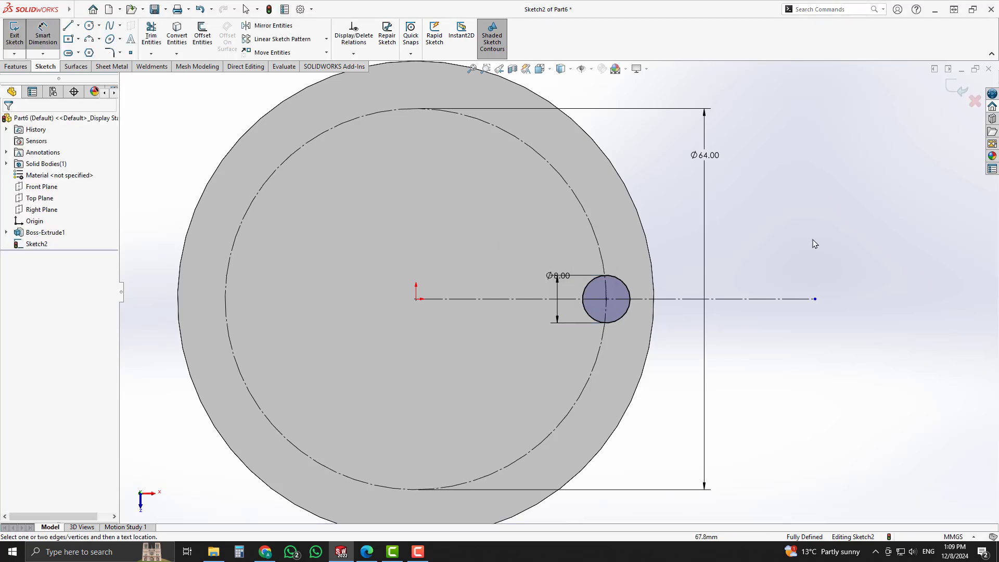
Sketch horizontal lines about 12 mm long from the 8 mm circle's top and bottom past the disc's edge and close them with a vertical line
{"action": "scroll", "coordinate": [736, 276], "scroll_direction": "down", "scroll_amount": 2}
{"action": "key", "text": "l"}
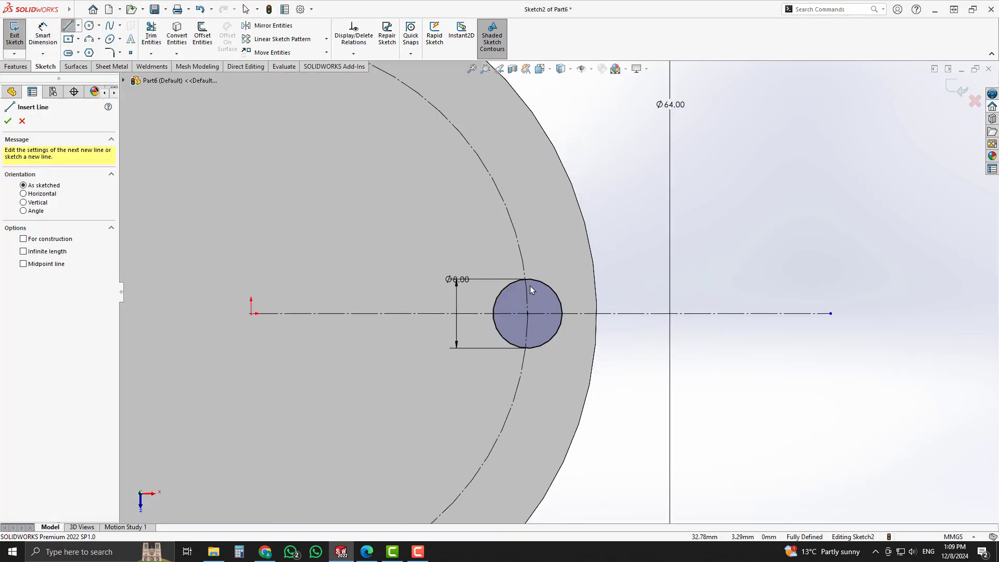
{"action": "mouse_move", "coordinate": [527, 279]}
{"action": "left_mouse_down"}
{"action": "mouse_move", "coordinate": [645, 290]}
{"action": "mouse_move", "coordinate": [634, 279]}
{"action": "left_mouse_up"}
{"action": "key", "text": "Escape"}
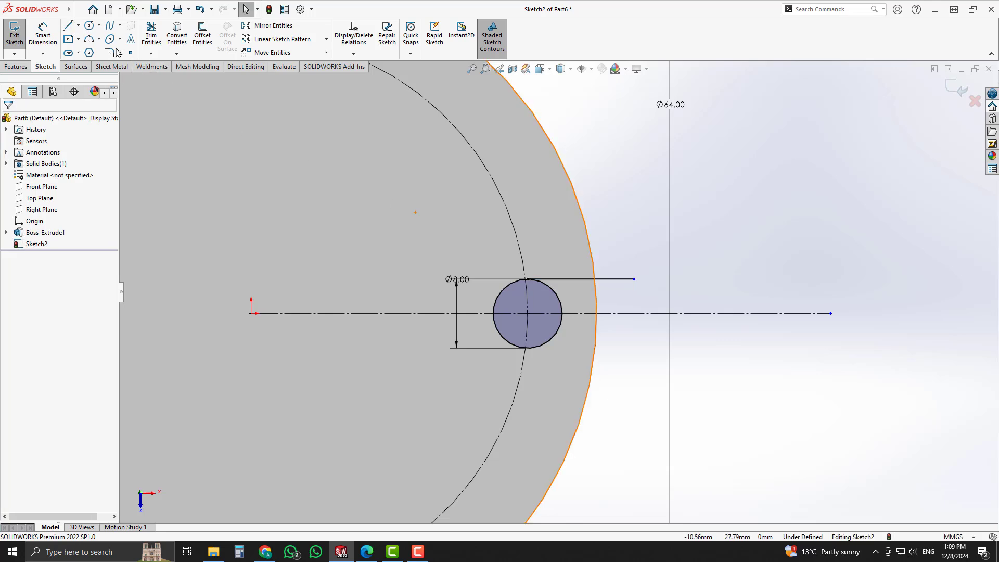
{"action": "left_click", "coordinate": [68, 26]}
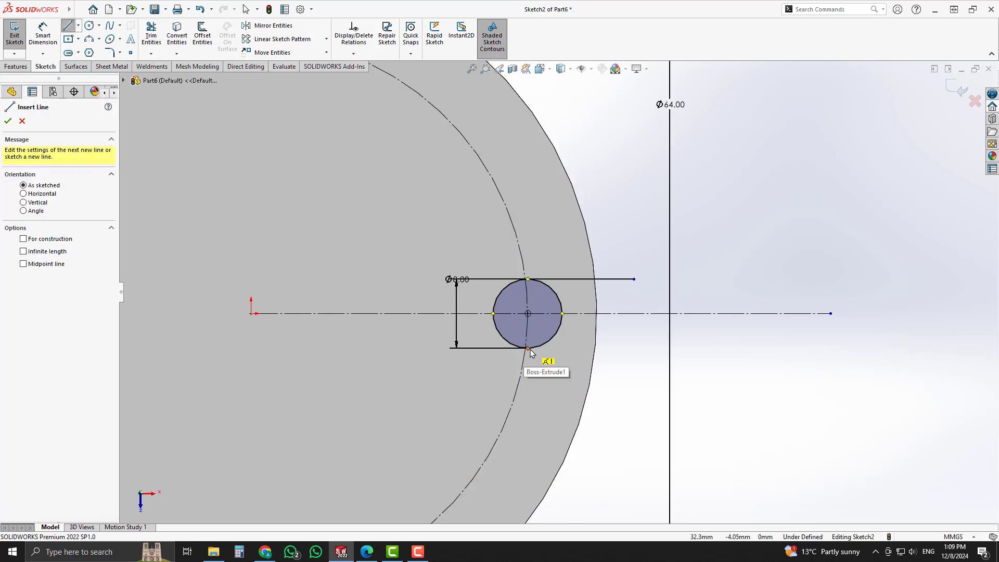
{"action": "left_click", "coordinate": [527, 348]}
{"action": "left_click", "coordinate": [635, 348]}
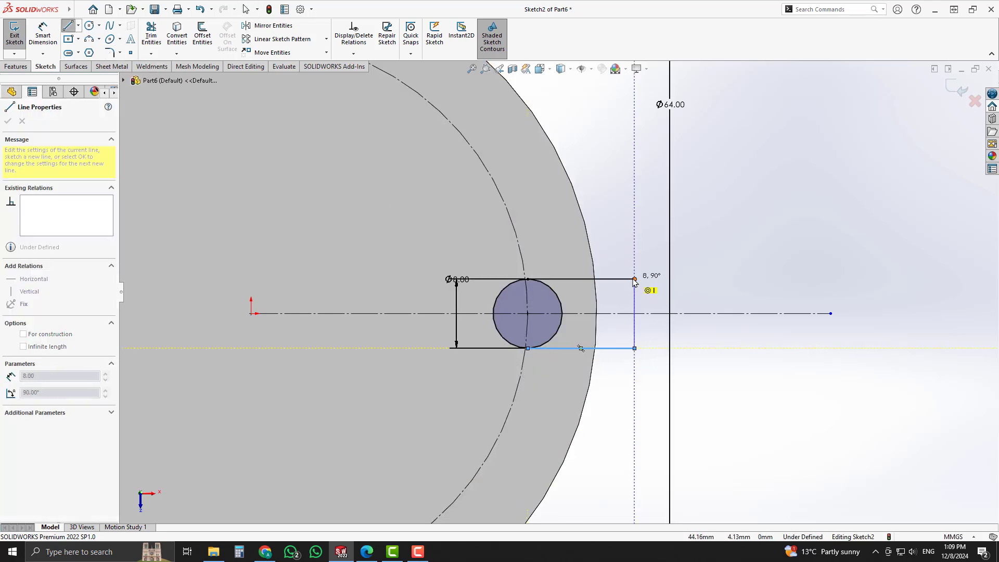
{"action": "left_click", "coordinate": [634, 279]}
{"action": "key", "text": "Escape"}
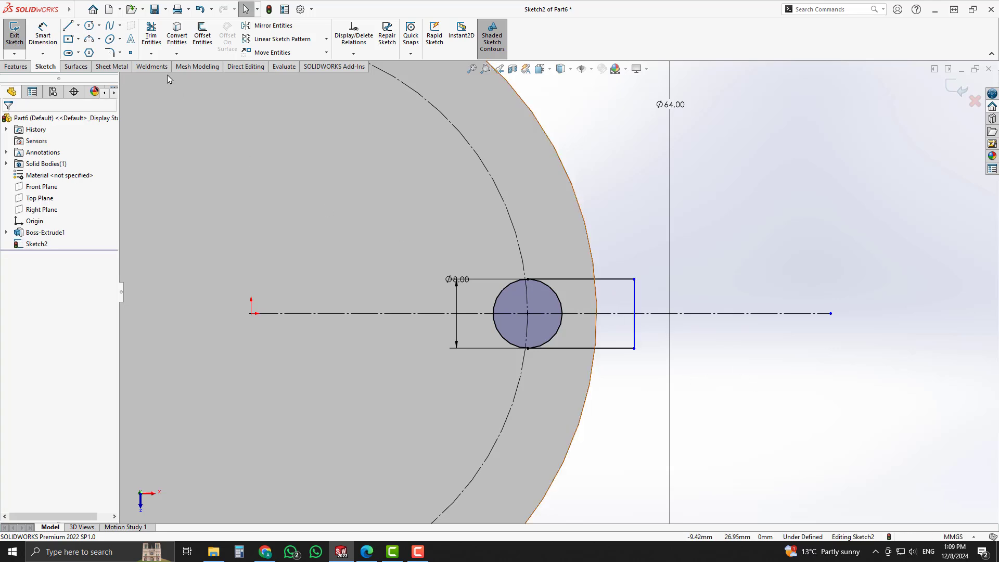
Trim away the half of the 8 mm circle facing the disc's edge to leave a closed, round-ended slot profile
{"action": "left_click", "coordinate": [151, 35]}
{"action": "scroll", "coordinate": [466, 275], "scroll_direction": "down", "scroll_amount": 5}
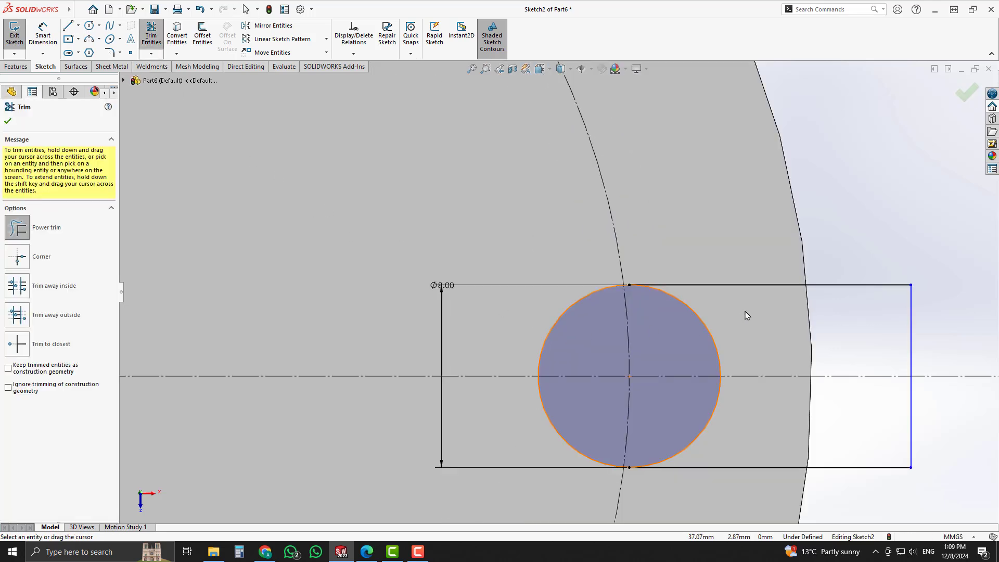
{"action": "mouse_move", "coordinate": [746, 315]}
{"action": "left_mouse_down"}
{"action": "mouse_move", "coordinate": [709, 323]}
{"action": "mouse_move", "coordinate": [709, 375]}
{"action": "mouse_move", "coordinate": [680, 424]}
{"action": "mouse_move", "coordinate": [682, 388]}
{"action": "left_mouse_up"}
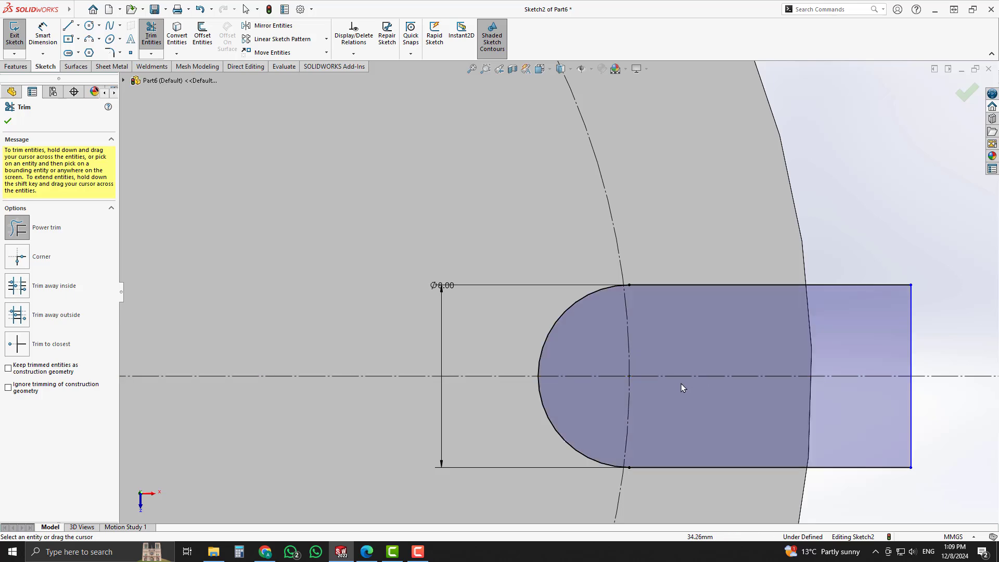
{"action": "scroll", "coordinate": [682, 384], "scroll_direction": "up", "scroll_amount": 8}
{"action": "key", "text": "Escape"}
{"action": "middle_click_drag", "start_coordinate": [556, 383], "coordinate": [583, 308]}
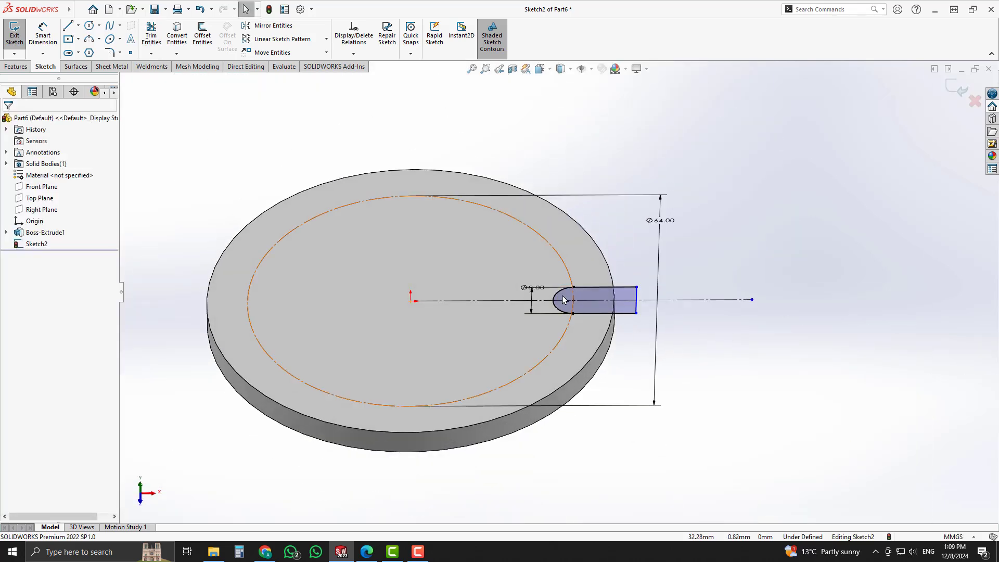
Cut the slot profile through the disc with an Extruded Cut set to Through All
{"action": "left_click", "coordinate": [18, 67]}
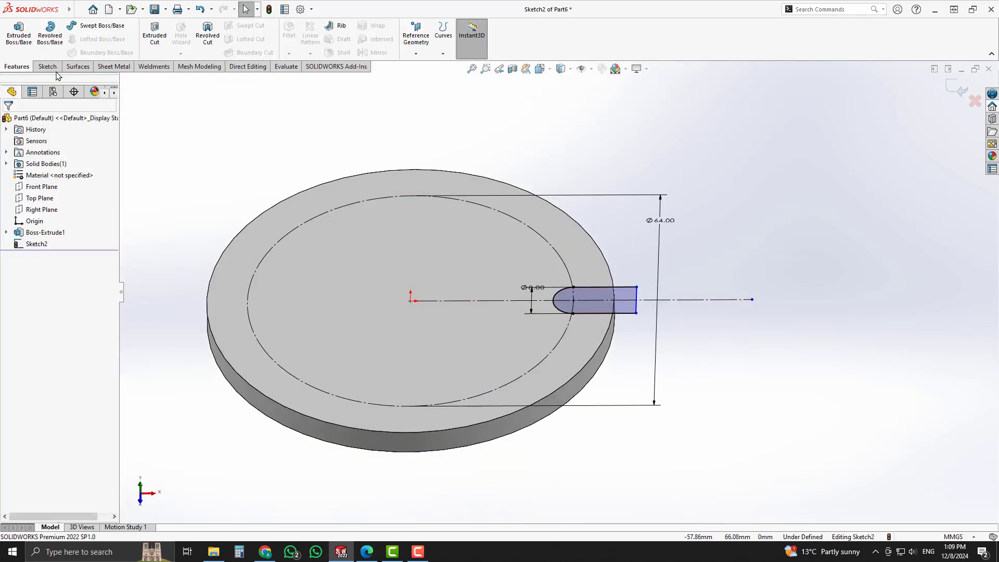
{"action": "left_click", "coordinate": [164, 41]}
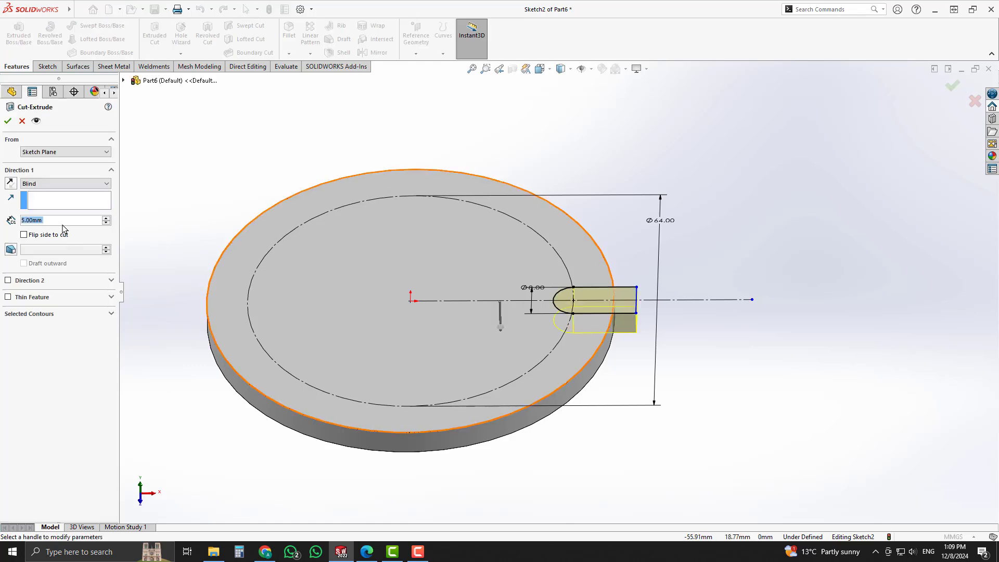
{"action": "left_click", "coordinate": [65, 183]}
{"action": "left_click", "coordinate": [52, 198]}
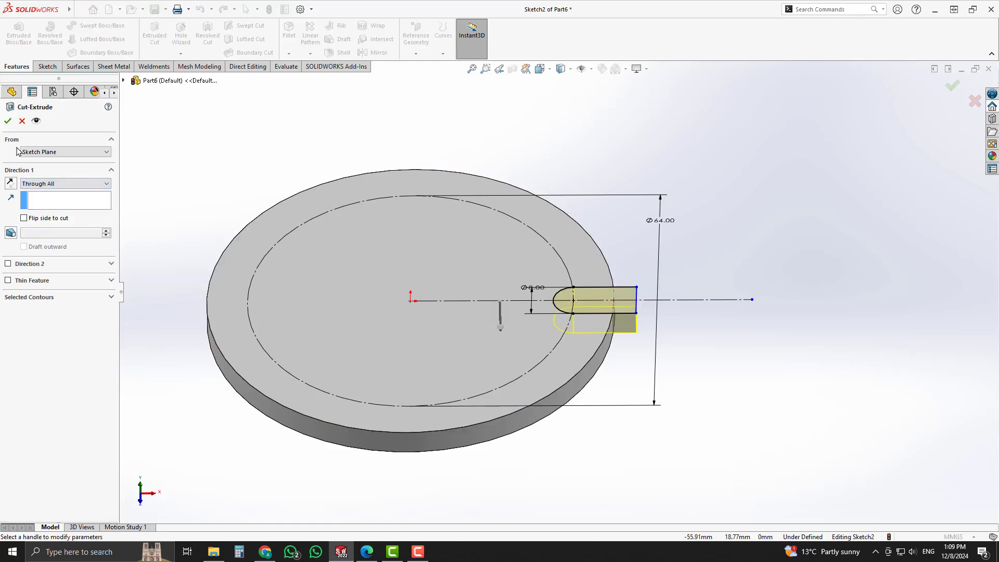
{"action": "key", "text": "Return"}
{"action": "middle_click_drag", "start_coordinate": [691, 401], "coordinate": [589, 350]}
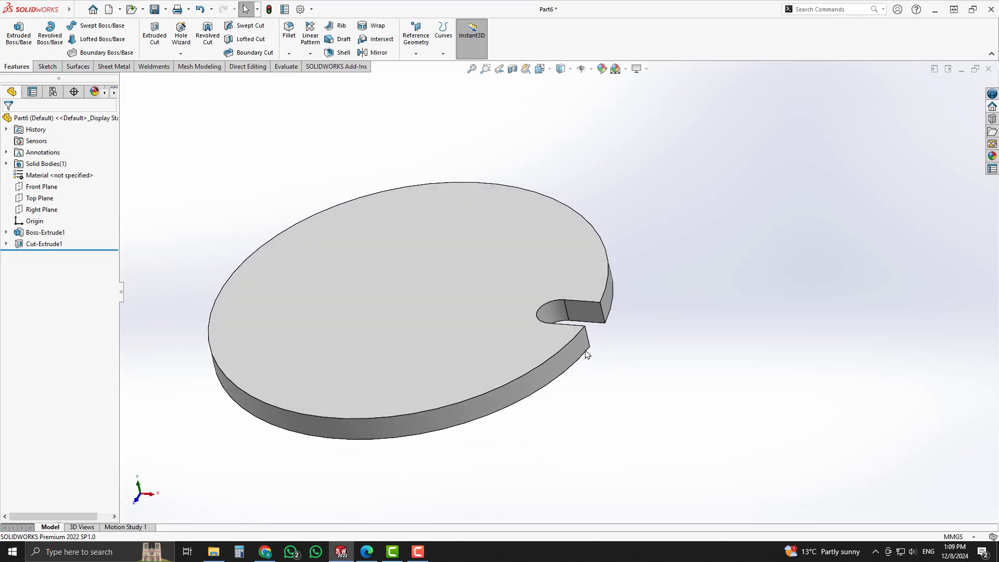
Circular-pattern the slot cut about the disc's outer cylindrical face with 4 equally spaced instances over 360 degrees
{"action": "left_click", "coordinate": [50, 247]}
{"action": "left_click", "coordinate": [310, 54]}
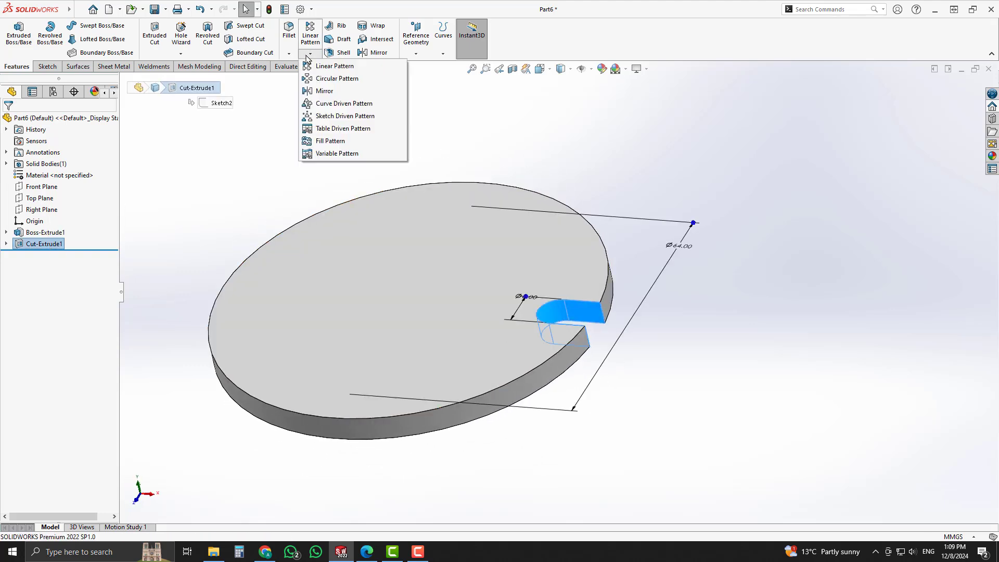
{"action": "left_click", "coordinate": [333, 79]}
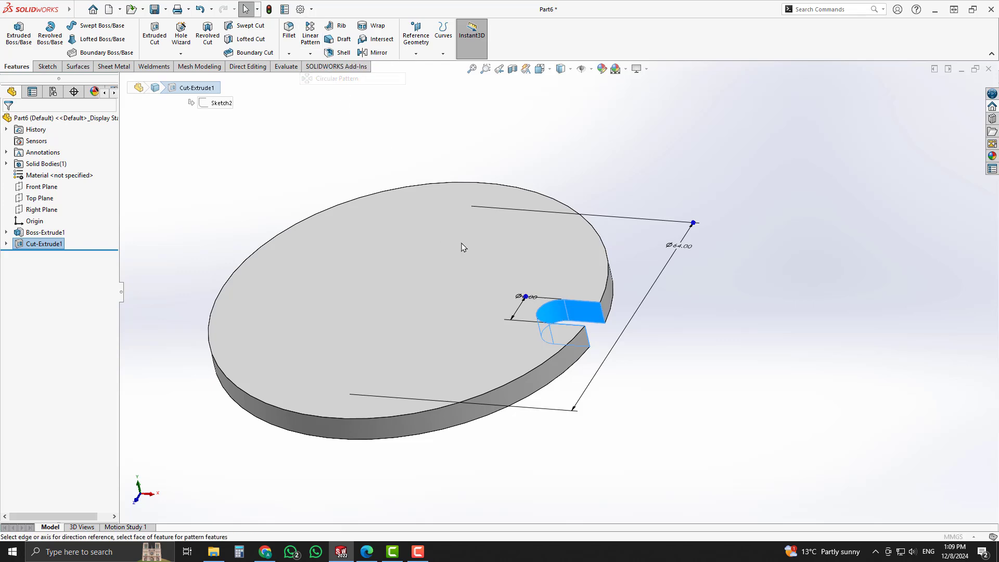
{"action": "left_click", "coordinate": [550, 367]}
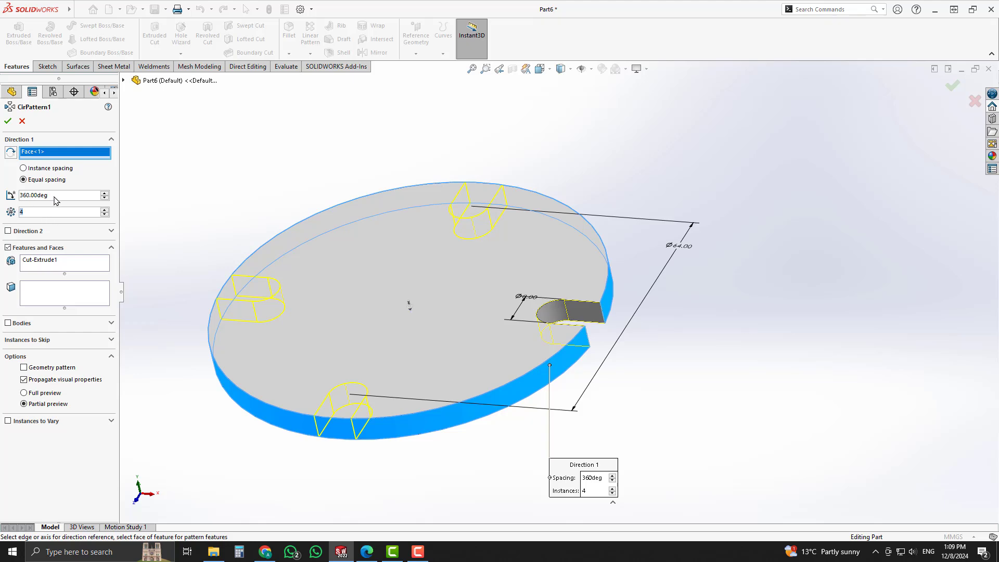
{"action": "left_click", "coordinate": [59, 195]}
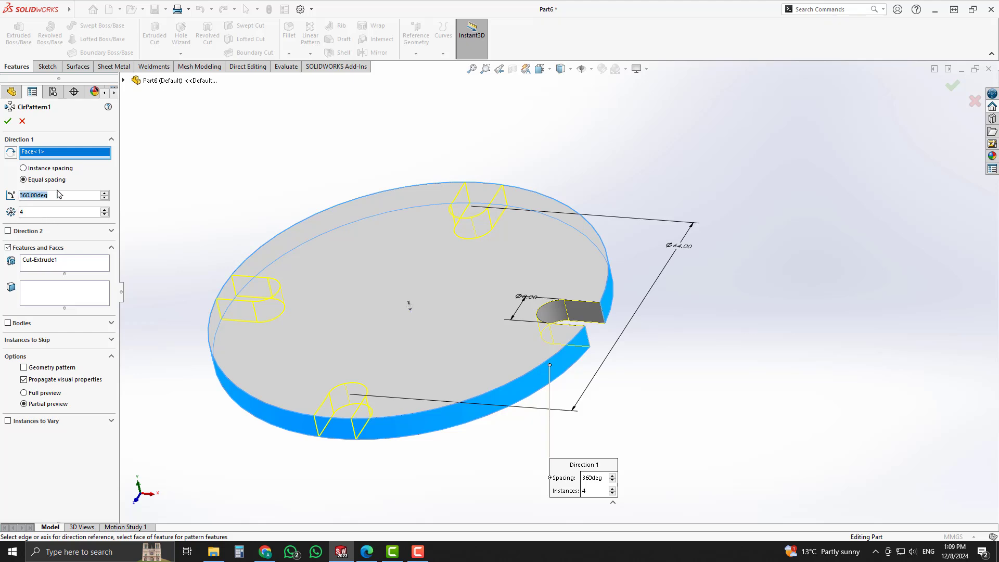
{"action": "left_click", "coordinate": [8, 120]}
{"action": "middle_click_drag", "start_coordinate": [335, 209], "coordinate": [364, 248]}
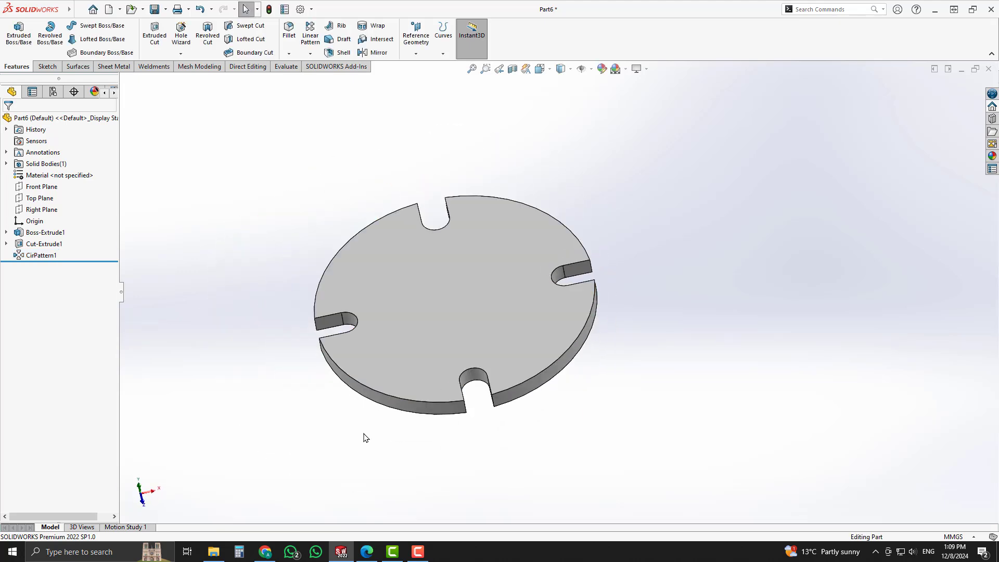
Switch to the PDF drawing and examine the flange's plan view for the radius of the support's base circle
{"action": "left_click", "coordinate": [367, 552]}
{"action": "scroll", "coordinate": [474, 336], "scroll_direction": "up", "scroll_amount": 5}
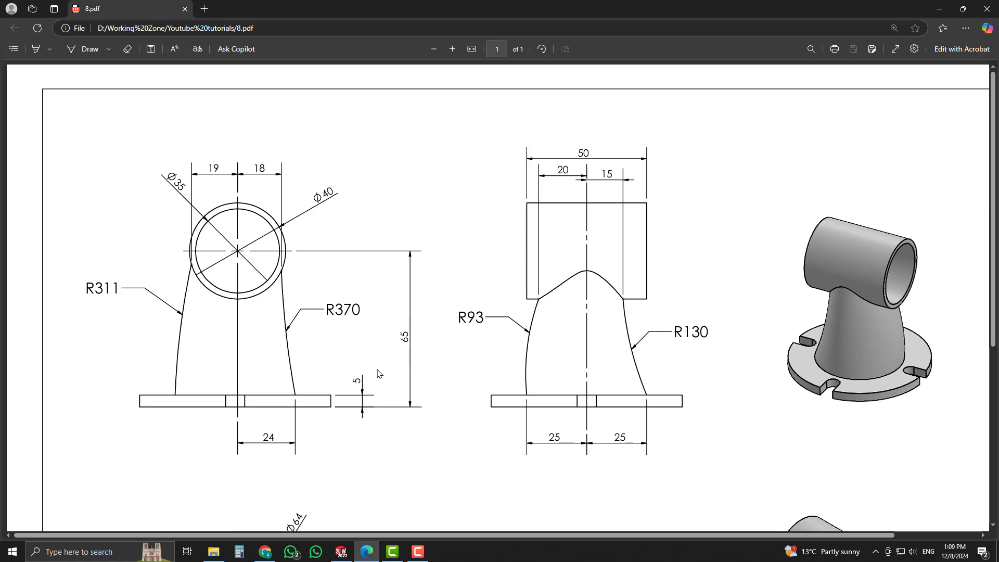
{"action": "scroll", "coordinate": [392, 385], "scroll_direction": "down", "scroll_amount": 5}
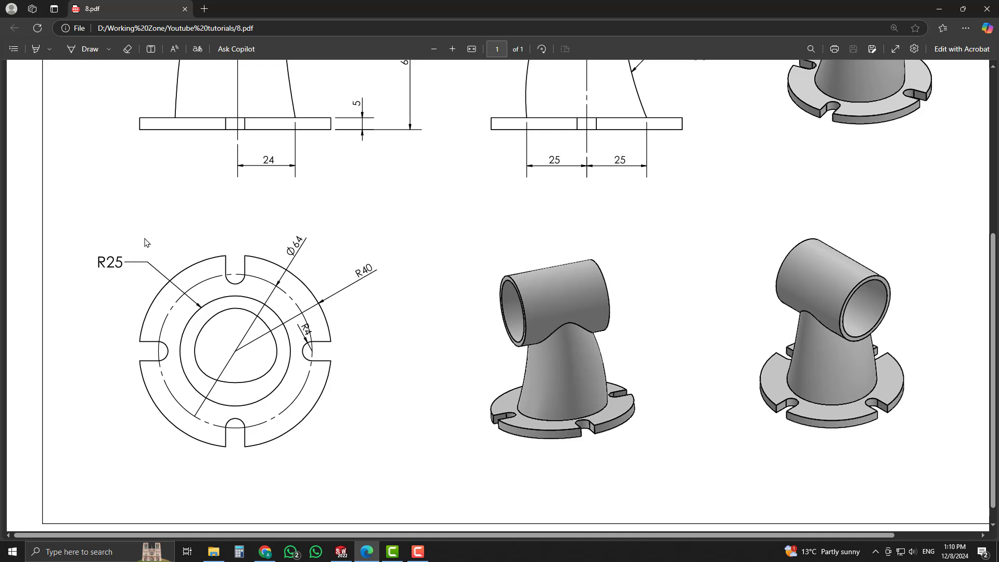
{"action": "mouse_move", "coordinate": [127, 230]}
{"action": "left_mouse_down"}
{"action": "mouse_move", "coordinate": [84, 235]}
{"action": "mouse_move", "coordinate": [126, 227]}
{"action": "left_mouse_up"}
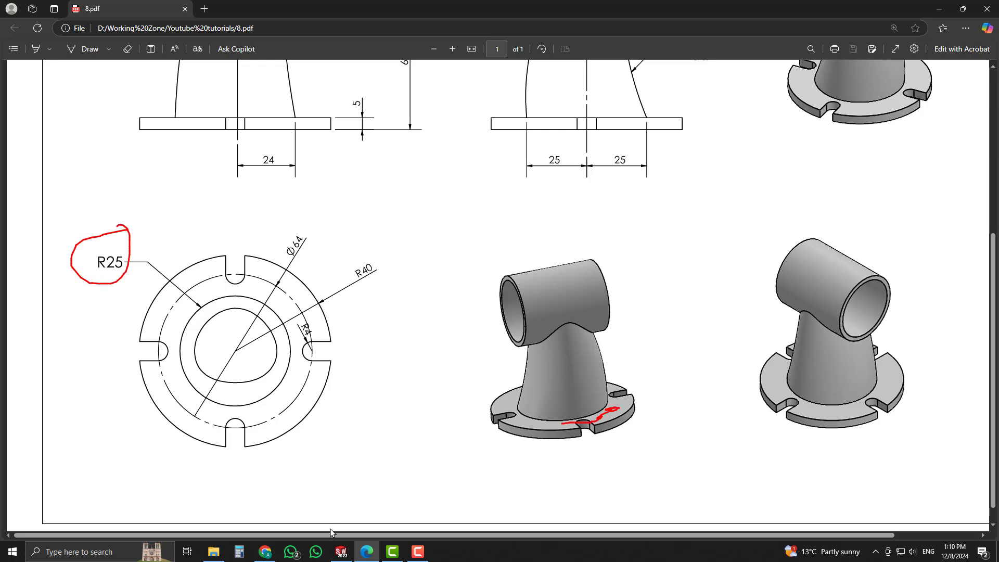
Switch back to SOLIDWORKS and sketch a circle about 36 mm in diameter on the flange's top face, centred on the origin
{"action": "left_click", "coordinate": [341, 555]}
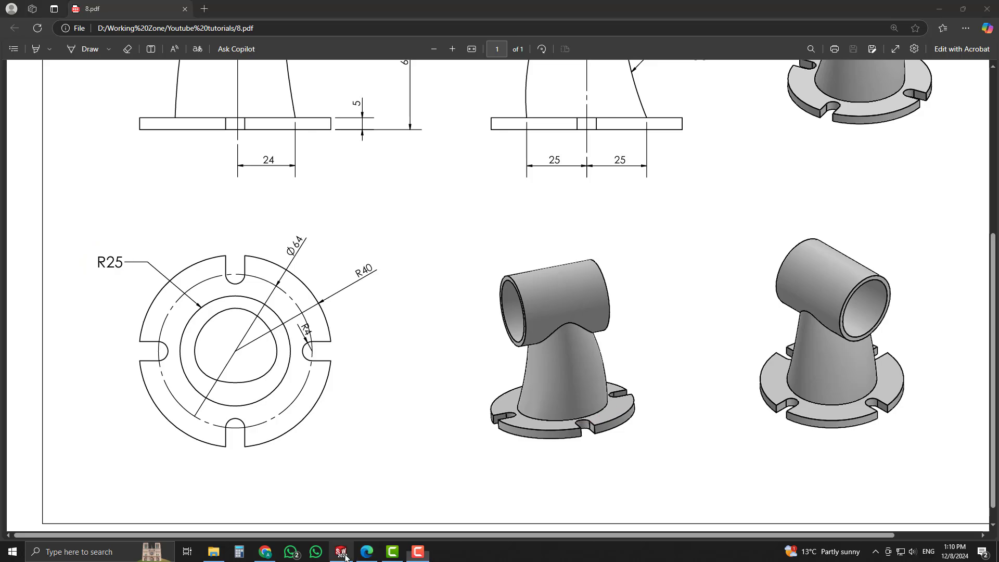
{"action": "left_click", "coordinate": [425, 278]}
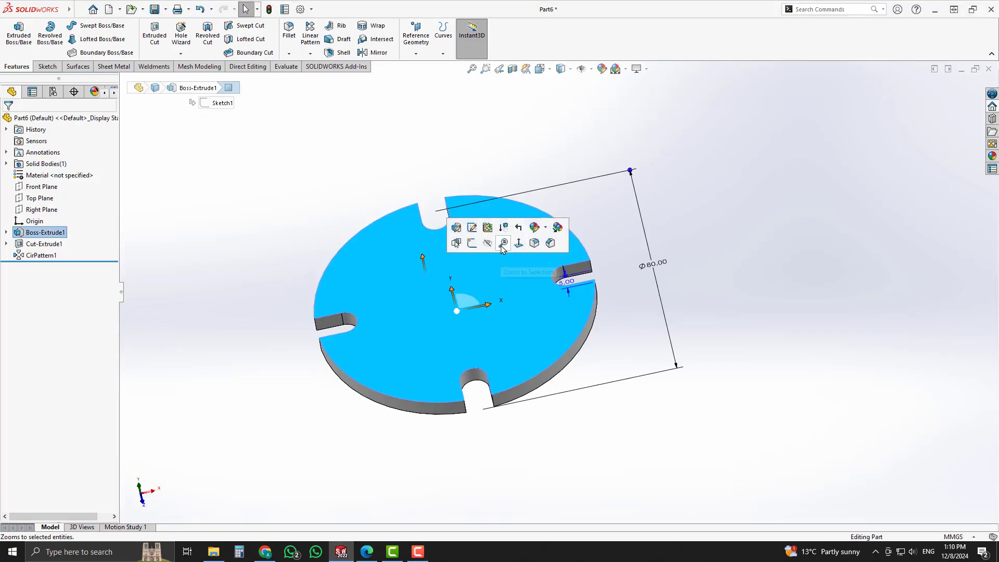
{"action": "left_click", "coordinate": [480, 244]}
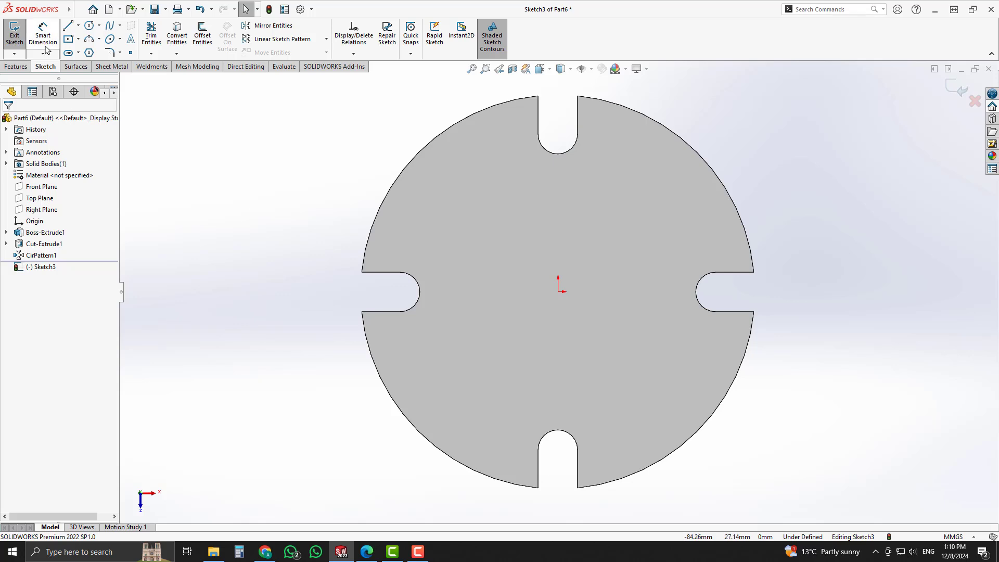
{"action": "left_click", "coordinate": [89, 25]}
{"action": "left_click", "coordinate": [558, 291]}
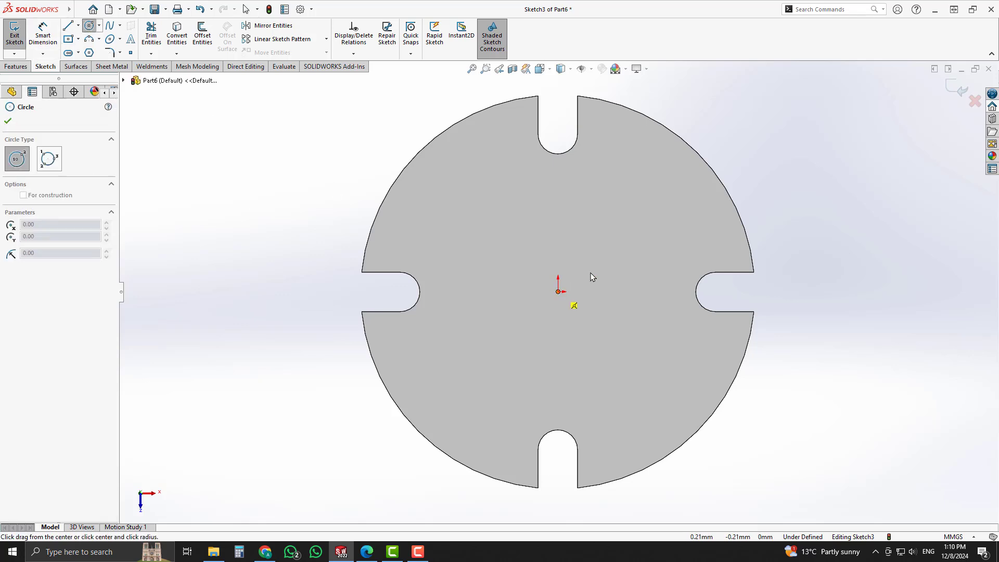
{"action": "left_click", "coordinate": [646, 276]}
Set the central circle's diameter to 50 mm and exit the sketch
{"action": "right_click_drag", "start_coordinate": [833, 273], "coordinate": [828, 234]}
{"action": "left_click", "coordinate": [648, 291]}
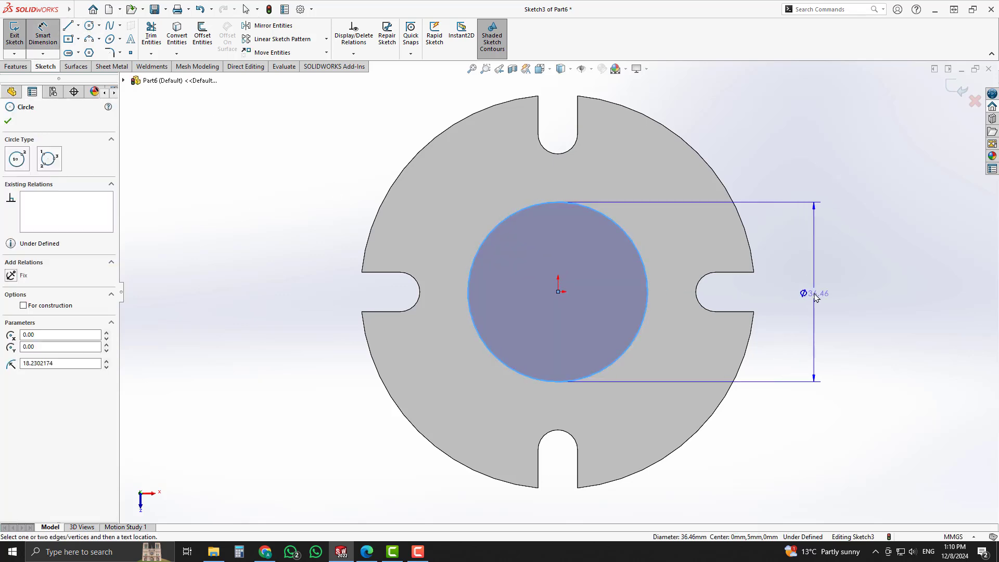
{"action": "left_click", "coordinate": [815, 292]}
{"action": "type", "text": "50"}
{"action": "key", "text": "Return"}
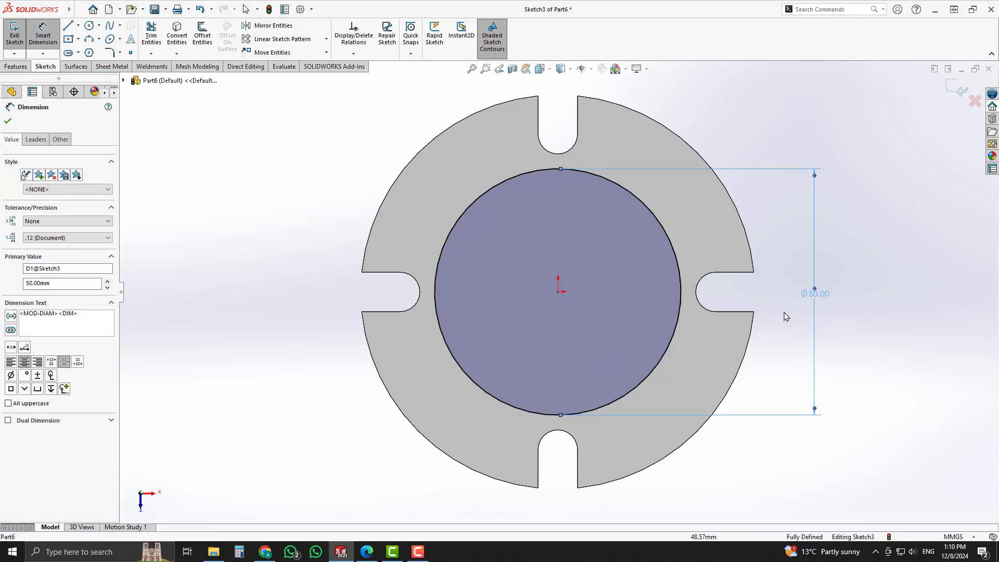
{"action": "scroll", "coordinate": [784, 313], "scroll_direction": "up", "scroll_amount": 3}
{"action": "middle_click_drag", "start_coordinate": [672, 270], "coordinate": [648, 211]}
{"action": "scroll", "coordinate": [546, 299], "scroll_direction": "up", "scroll_amount": 2}
{"action": "scroll", "coordinate": [547, 298], "scroll_direction": "down", "scroll_amount": 2}
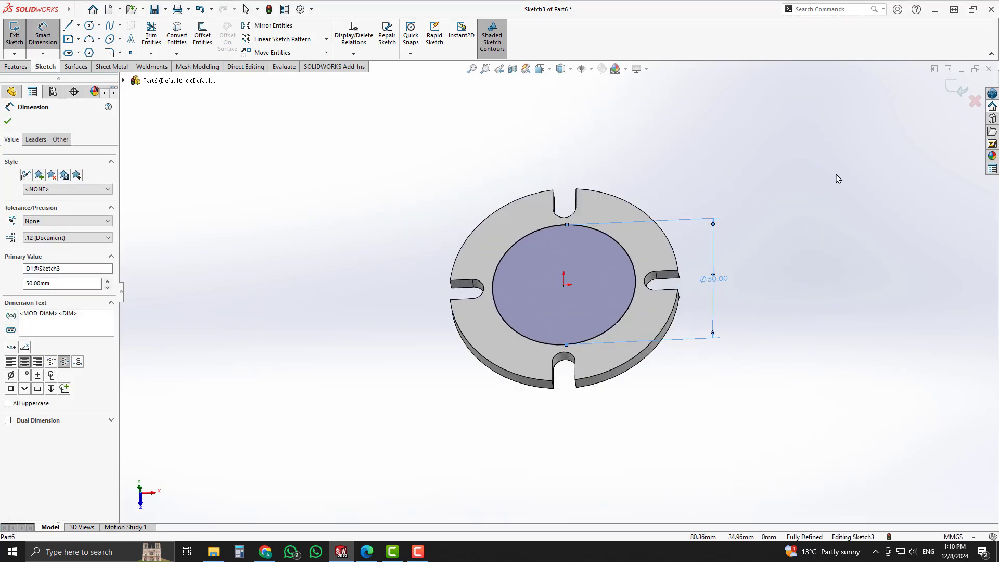
{"action": "left_click", "coordinate": [957, 88]}
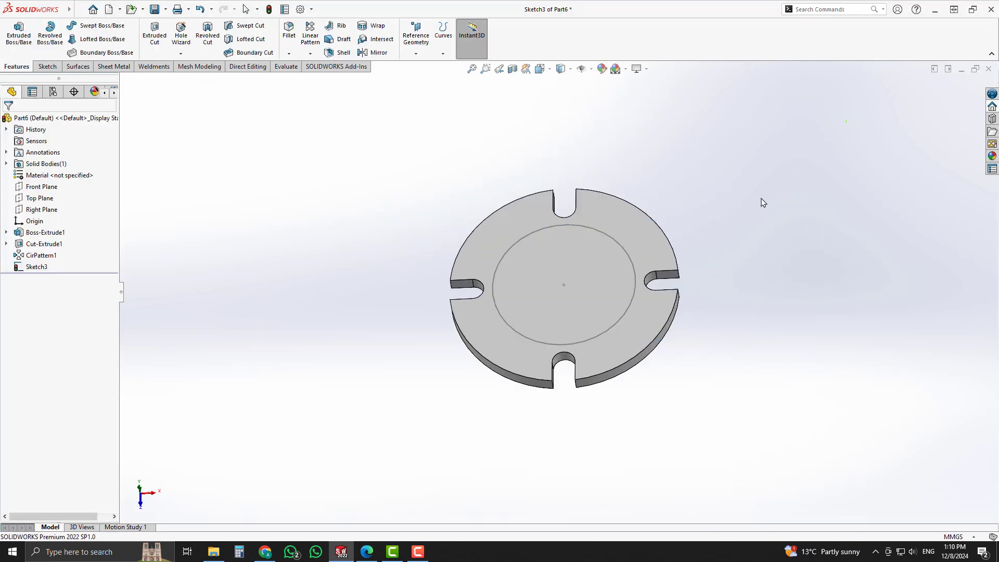
Switch to the PDF drawing and examine the front view for the pipe's outer diameter, centre height and vertical centreline
{"action": "left_click", "coordinate": [367, 552]}
{"action": "scroll", "coordinate": [475, 281], "scroll_direction": "up", "scroll_amount": 3, "text": "ctrl"}
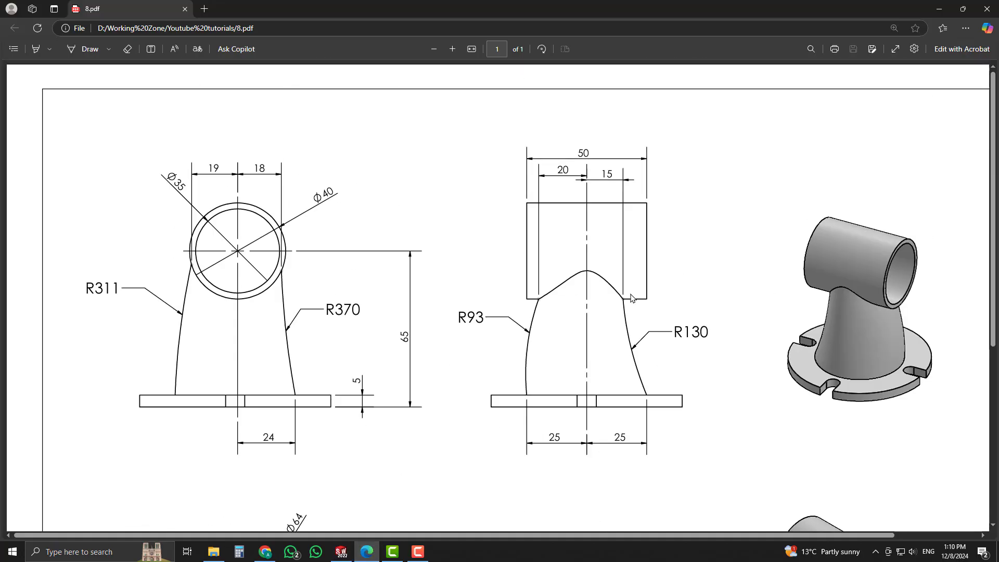
{"action": "scroll", "coordinate": [633, 298], "scroll_direction": "down", "scroll_amount": 3}
{"action": "scroll", "coordinate": [225, 224], "scroll_direction": "up", "scroll_amount": 3}
{"action": "left_click_drag", "start_coordinate": [333, 176], "coordinate": [304, 202]}
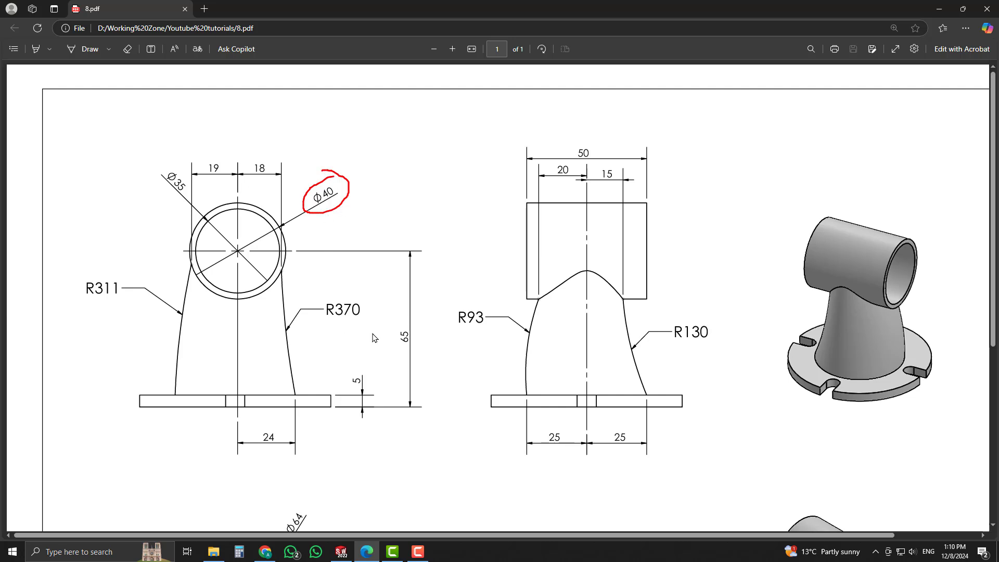
{"action": "left_click_drag", "start_coordinate": [269, 251], "coordinate": [356, 252]}
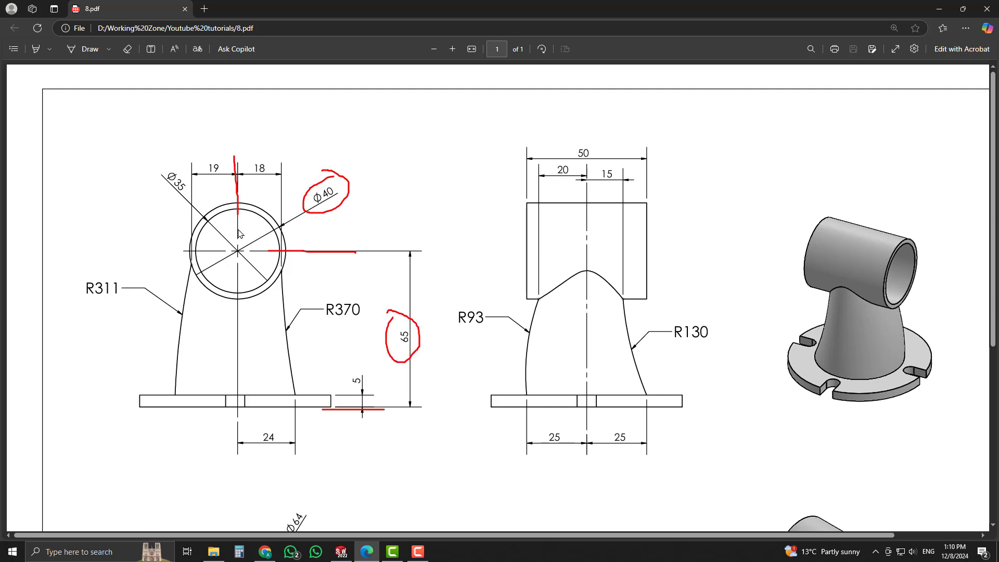
{"action": "mouse_move", "coordinate": [239, 233]}
{"action": "left_mouse_down"}
{"action": "mouse_move", "coordinate": [239, 417]}
{"action": "mouse_move", "coordinate": [247, 144]}
{"action": "left_mouse_up"}
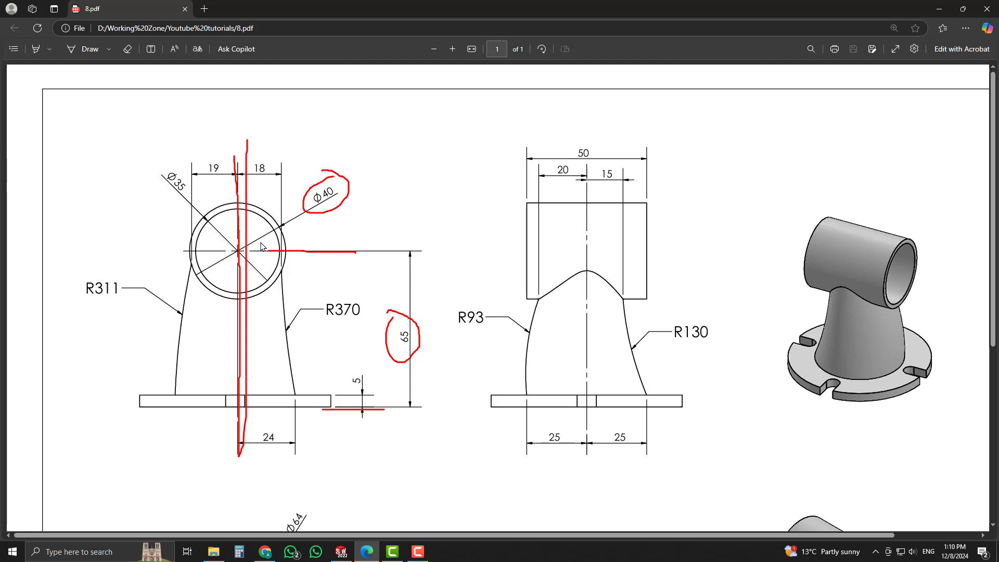
Switch back to SOLIDWORKS, start a sketch on the Front Plane and draw a line about 67 mm long upward from the origin
{"action": "key", "text": "Escape"}
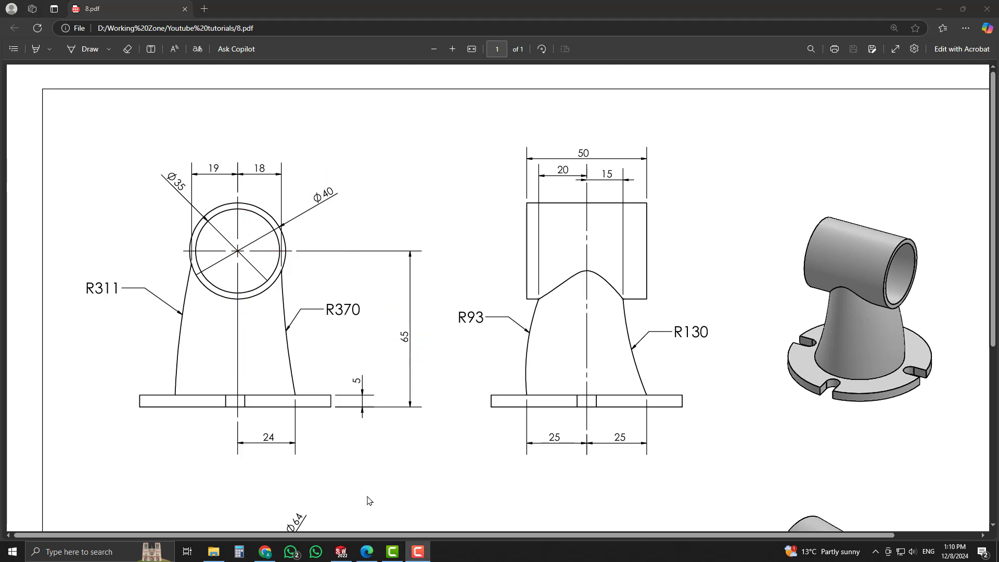
{"action": "left_click", "coordinate": [340, 551]}
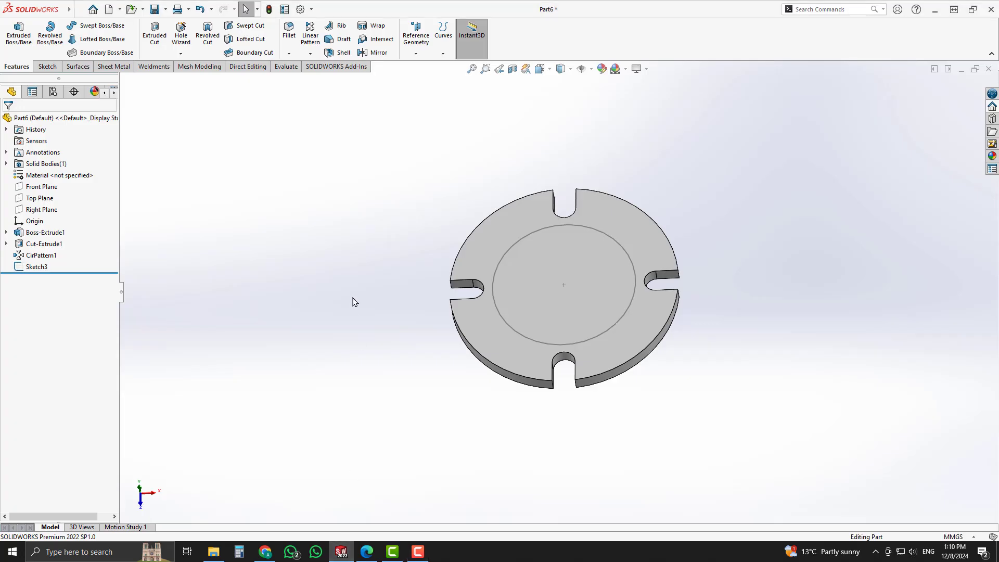
{"action": "left_click", "coordinate": [50, 189]}
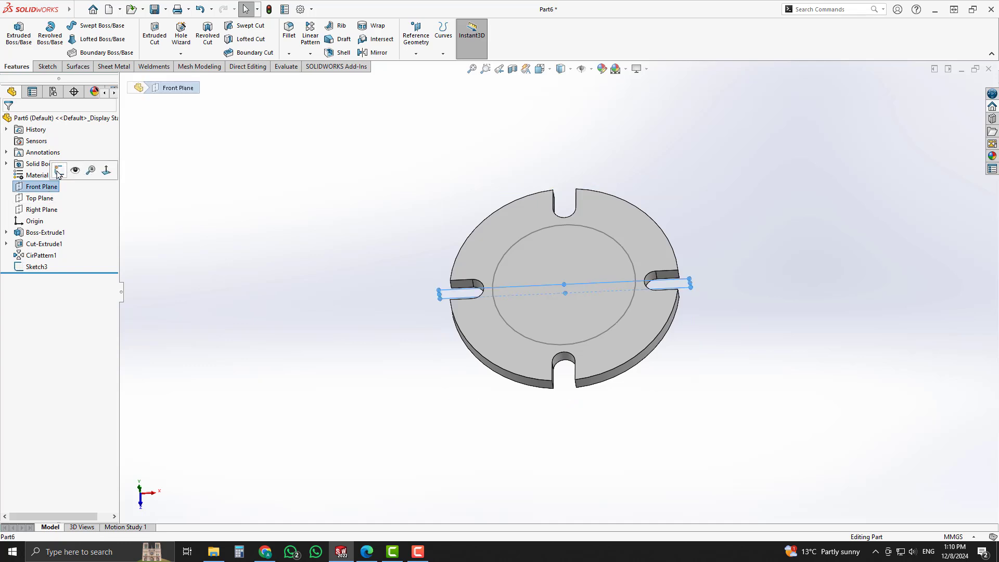
{"action": "left_click", "coordinate": [59, 171]}
{"action": "left_click", "coordinate": [510, 230]}
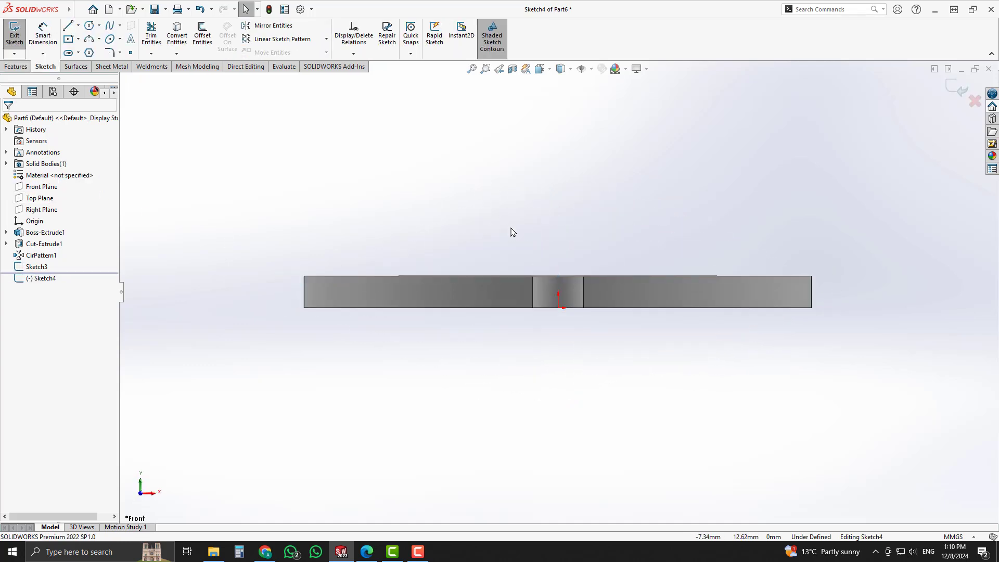
{"action": "scroll", "coordinate": [595, 197], "scroll_direction": "down", "scroll_amount": 3}
{"action": "scroll", "coordinate": [607, 198], "scroll_direction": "up", "scroll_amount": 2}
{"action": "key", "text": "l"}
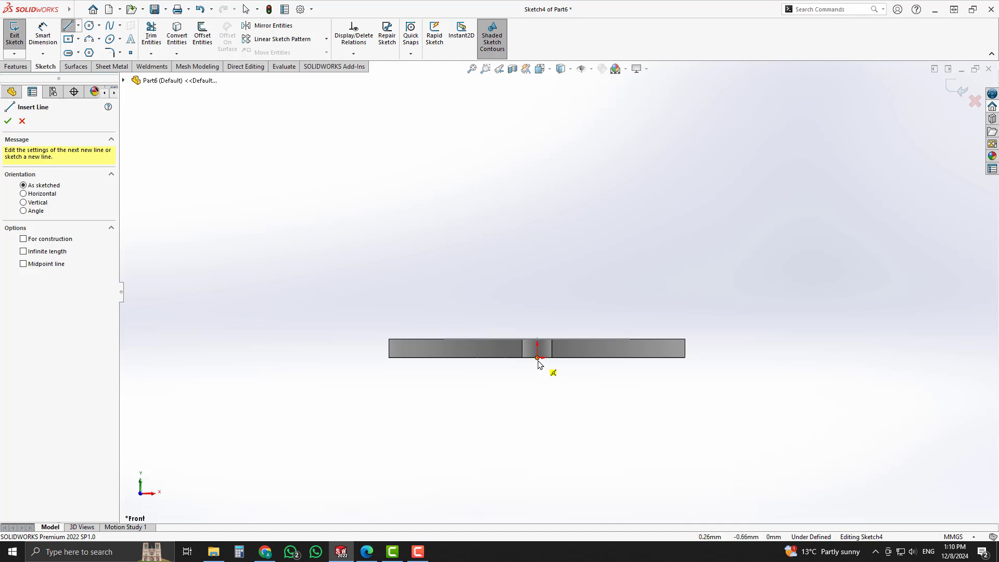
{"action": "left_click_drag", "start_coordinate": [538, 358], "coordinate": [540, 108]}
{"action": "key", "text": "Escape"}
Make the line from the origin vertical and convert it to construction geometry
{"action": "left_click", "coordinate": [540, 151]}
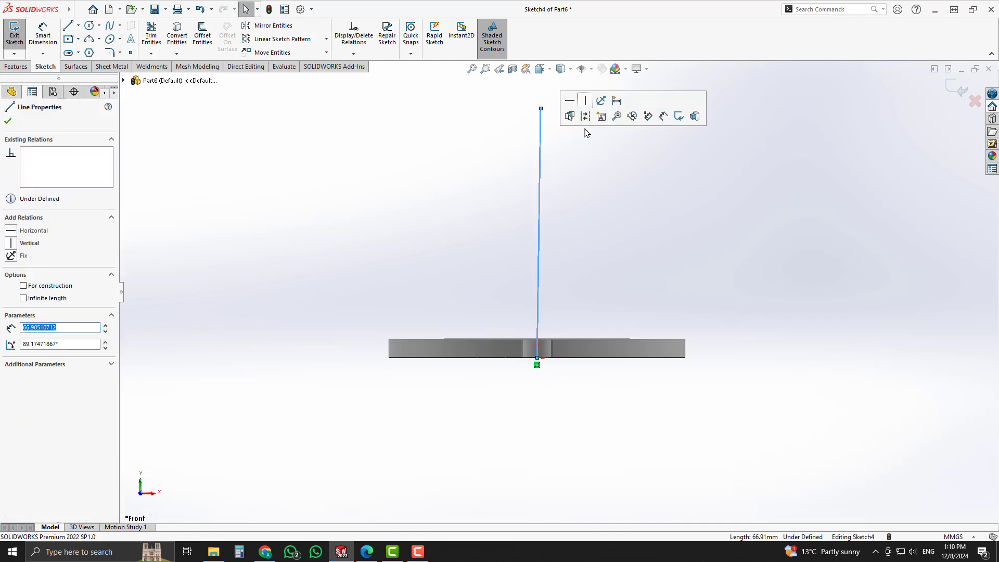
{"action": "left_click", "coordinate": [585, 121]}
{"action": "left_click", "coordinate": [538, 180]}
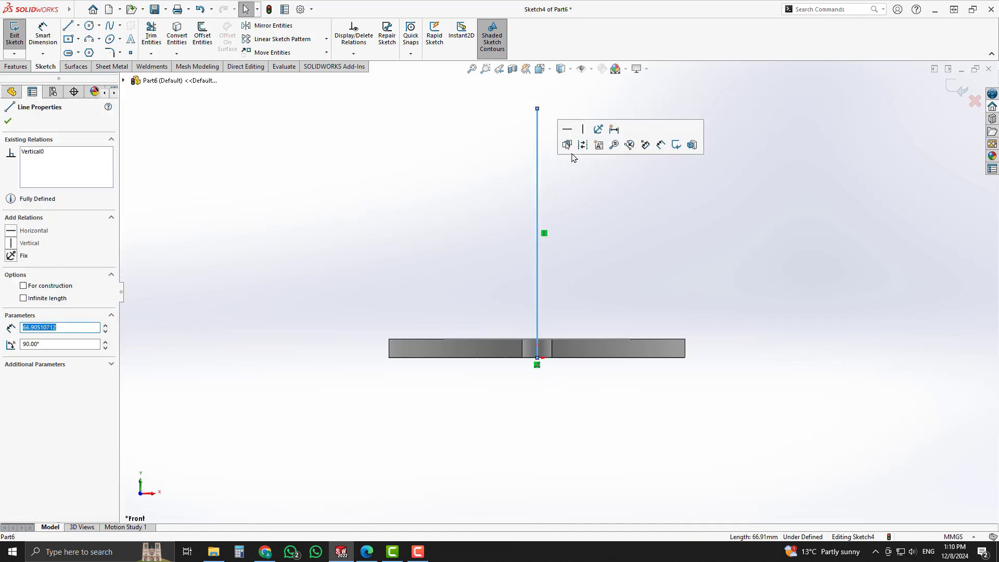
{"action": "left_click", "coordinate": [582, 146]}
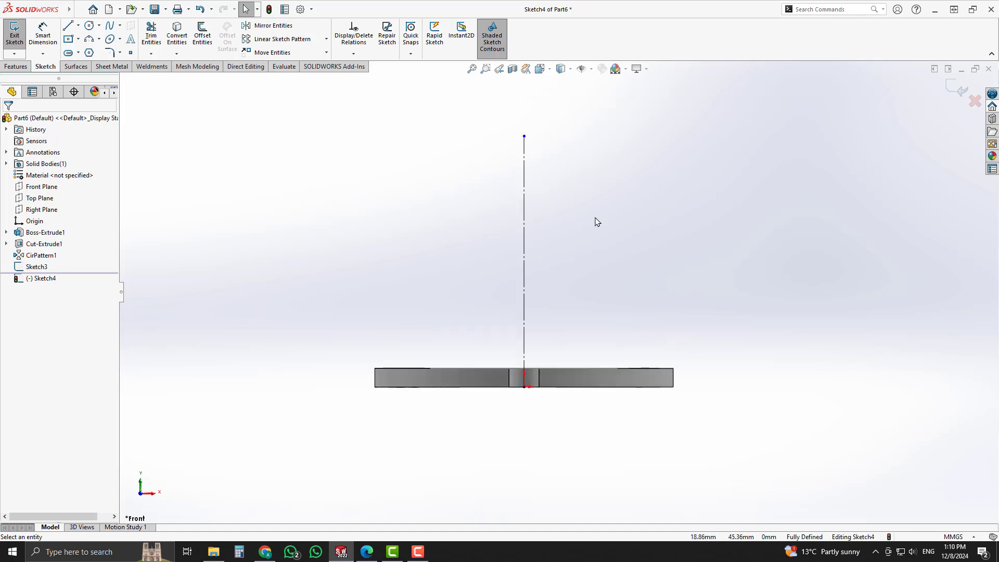
Sketch a circle about 47 mm in diameter centred on the vertical centreline, about 50 mm above the origin
{"action": "key", "text": "c"}
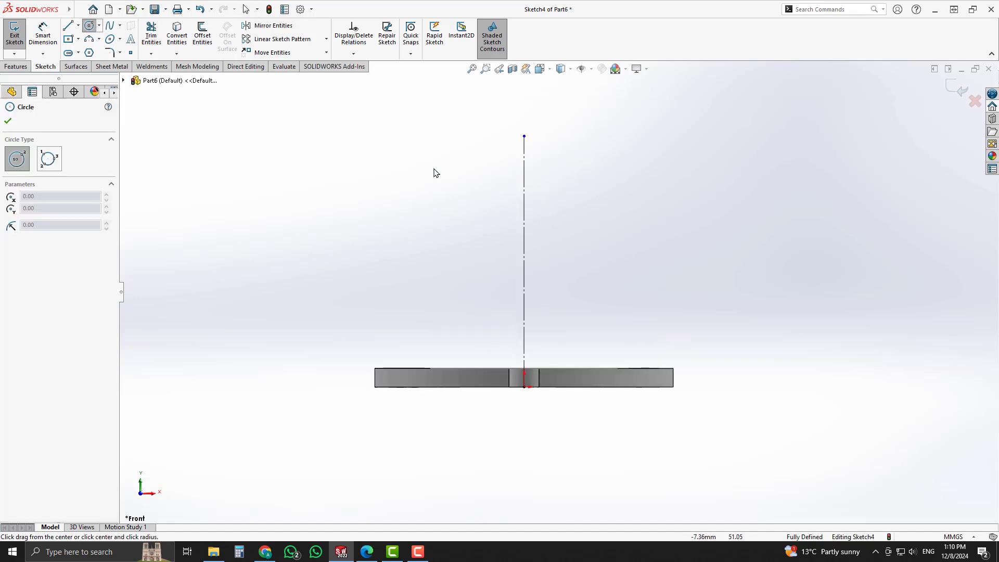
{"action": "left_click", "coordinate": [524, 201]}
{"action": "left_click", "coordinate": [608, 237]}
{"action": "key", "text": "Escape"}
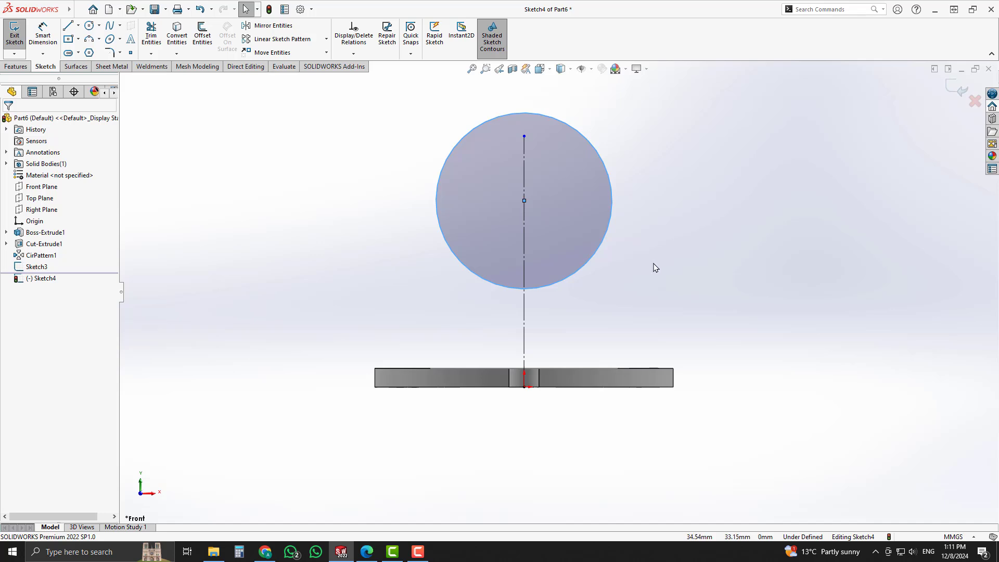
Dimension the circle's diameter as 40 mm
{"action": "key", "text": "d"}
{"action": "left_click", "coordinate": [612, 203]}
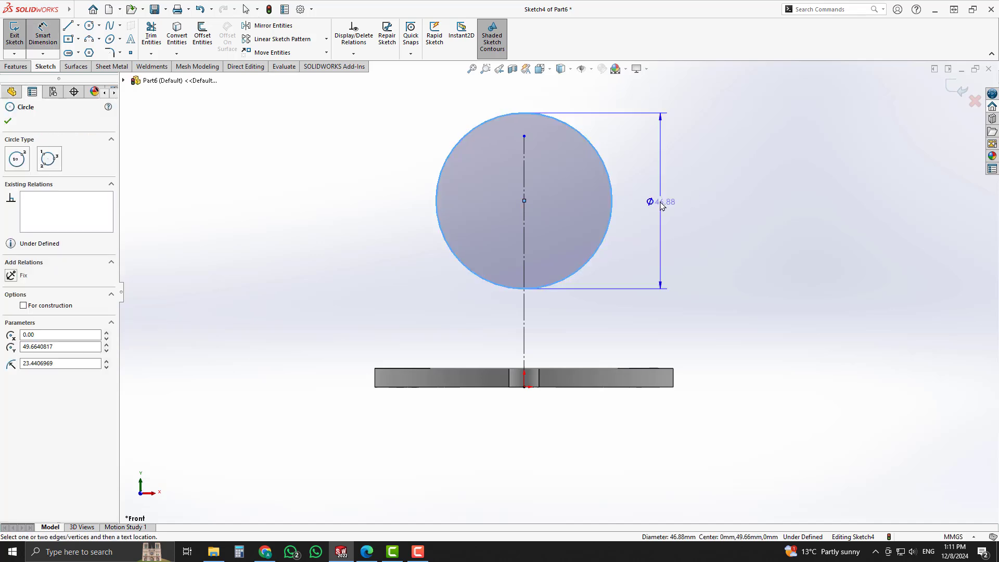
{"action": "left_click", "coordinate": [662, 205]}
{"action": "type", "text": "40"}
{"action": "key", "text": "Return"}
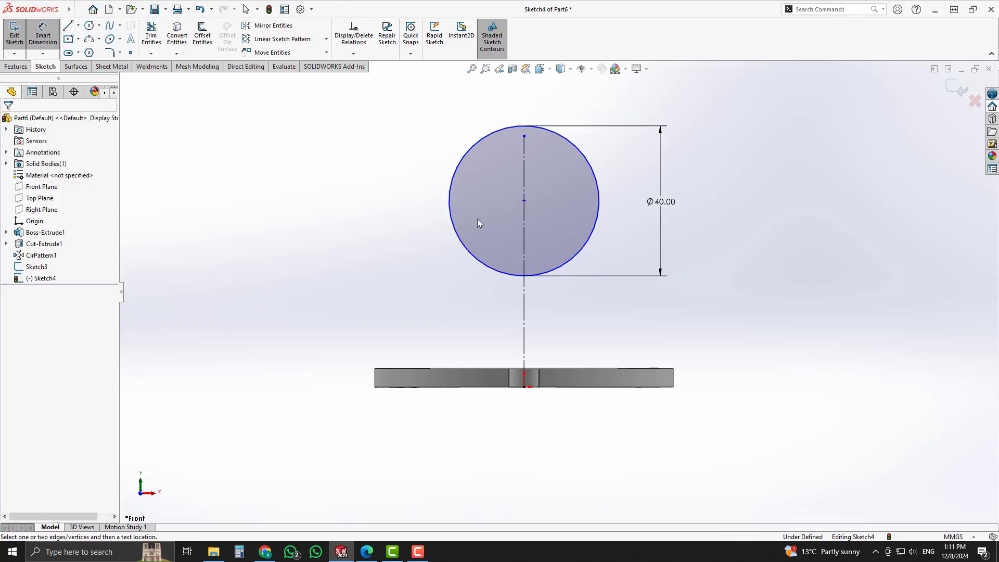
Dimension the circle's centre 65 mm above the flange's bottom edge
{"action": "left_click", "coordinate": [524, 203]}
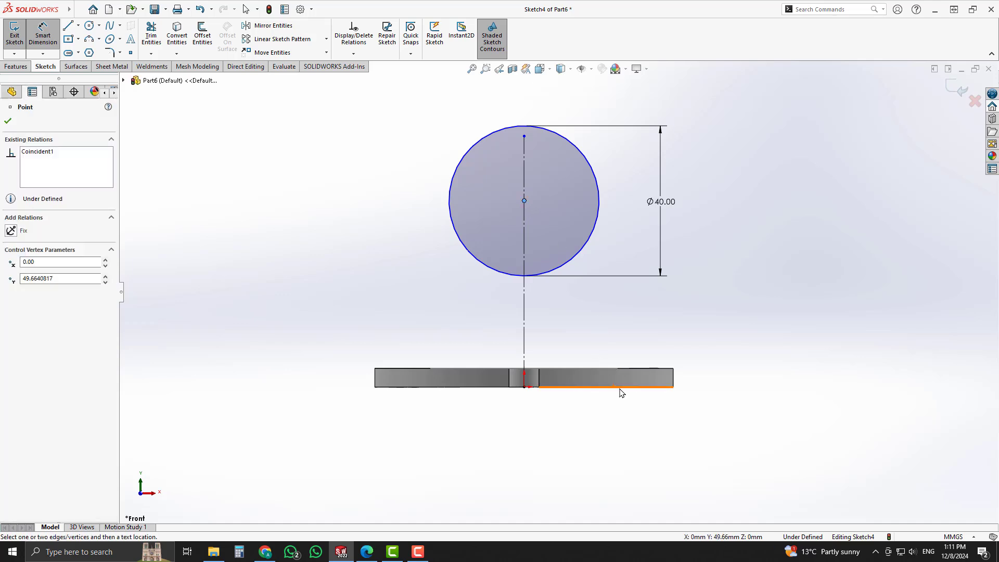
{"action": "left_click", "coordinate": [646, 387]}
{"action": "left_click", "coordinate": [732, 300]}
{"action": "type", "text": "65"}
{"action": "key", "text": "Return"}
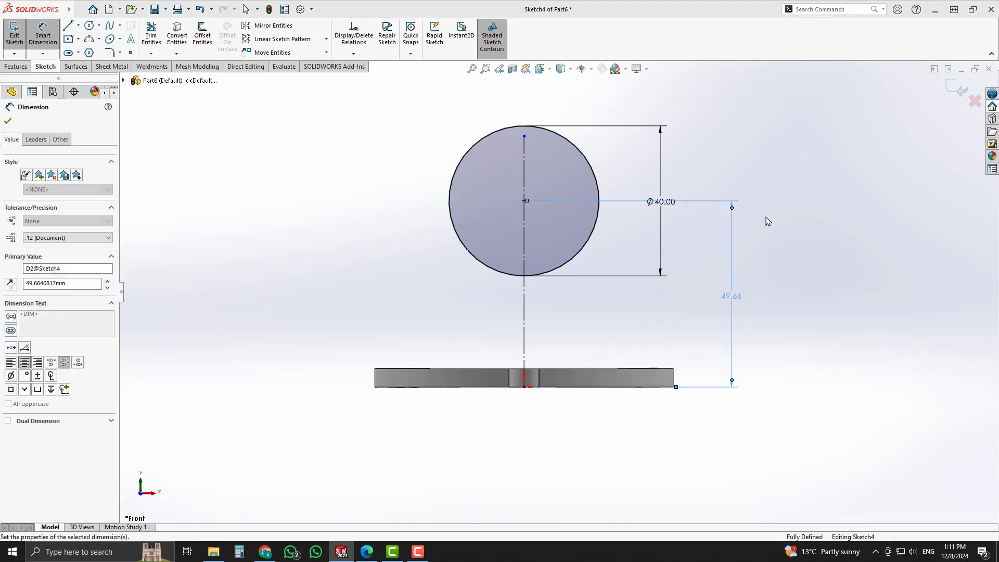
{"action": "scroll", "coordinate": [571, 208], "scroll_direction": "up", "scroll_amount": 2}
{"action": "key", "text": "Escape"}
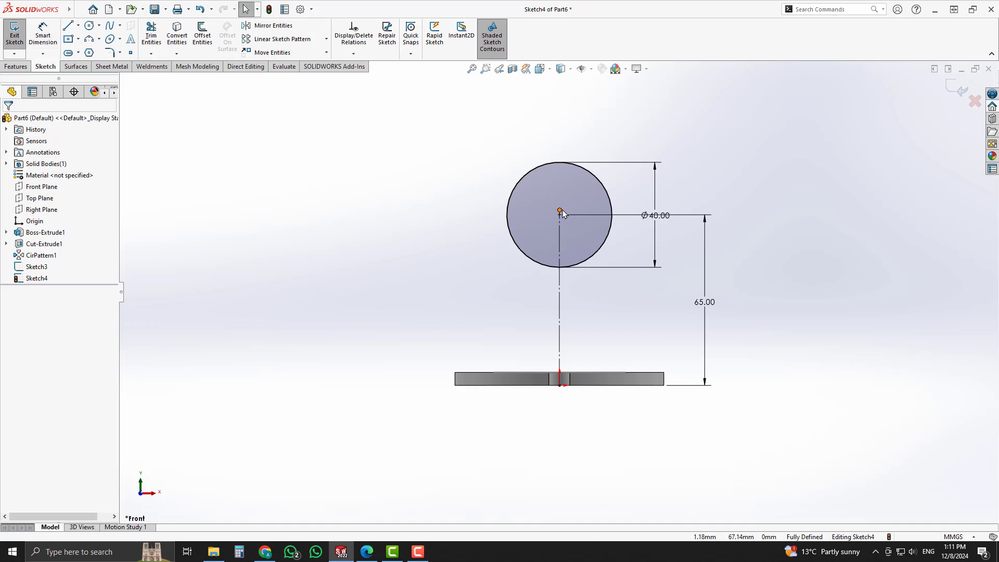
Extend the vertical centreline's upper end past the top of the circle
{"action": "left_click_drag", "start_coordinate": [560, 210], "coordinate": [559, 109]}
{"action": "left_click", "coordinate": [744, 190]}
{"action": "scroll", "coordinate": [633, 265], "scroll_direction": "up", "scroll_amount": 2}
{"action": "middle_click_drag", "start_coordinate": [632, 265], "coordinate": [677, 296]}
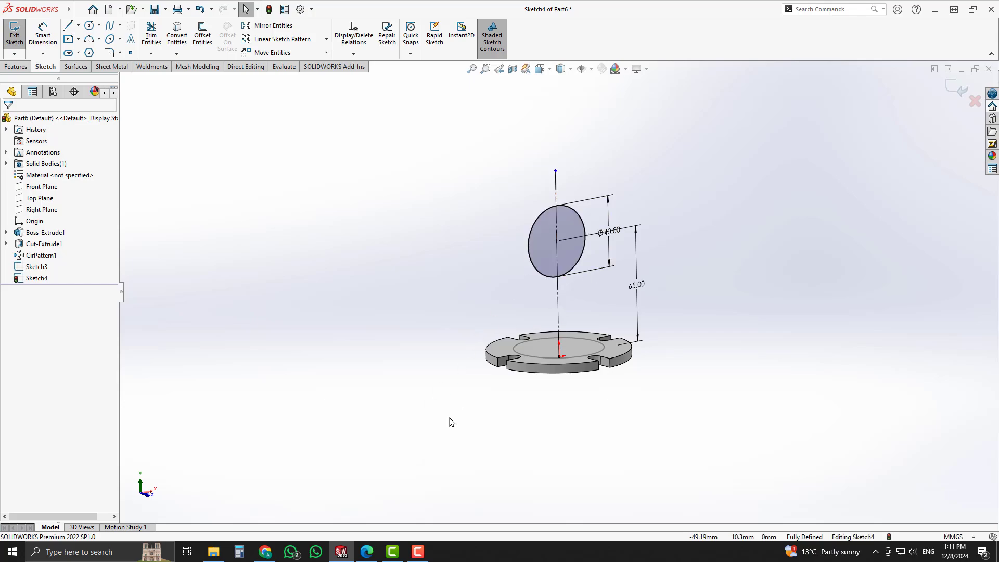
Switch to the PDF drawing and examine the side view for the pipe's overall length
{"action": "left_click", "coordinate": [367, 552]}
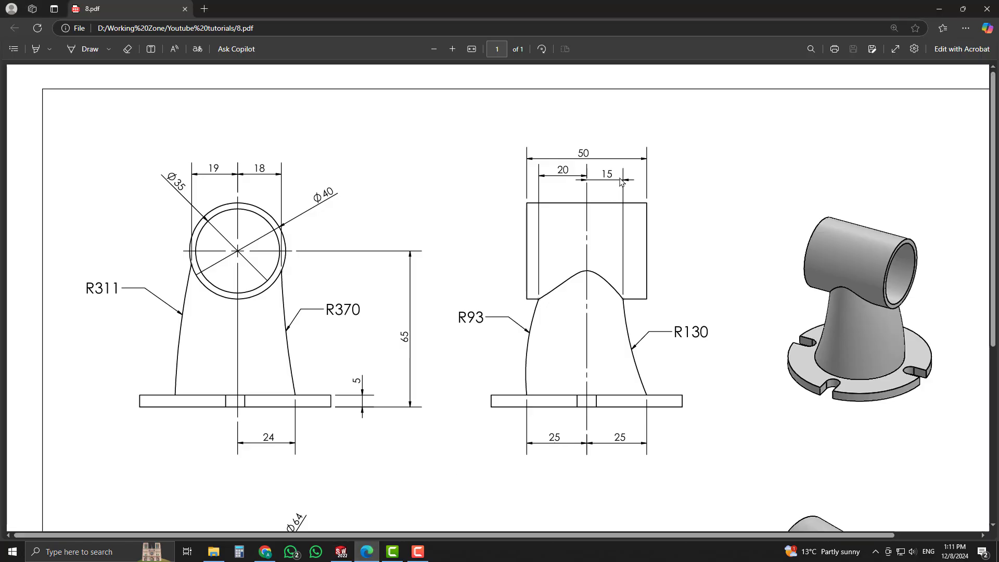
{"action": "mouse_move", "coordinate": [609, 150]}
{"action": "left_mouse_down"}
{"action": "mouse_move", "coordinate": [568, 151]}
{"action": "mouse_move", "coordinate": [603, 139]}
{"action": "left_mouse_up"}
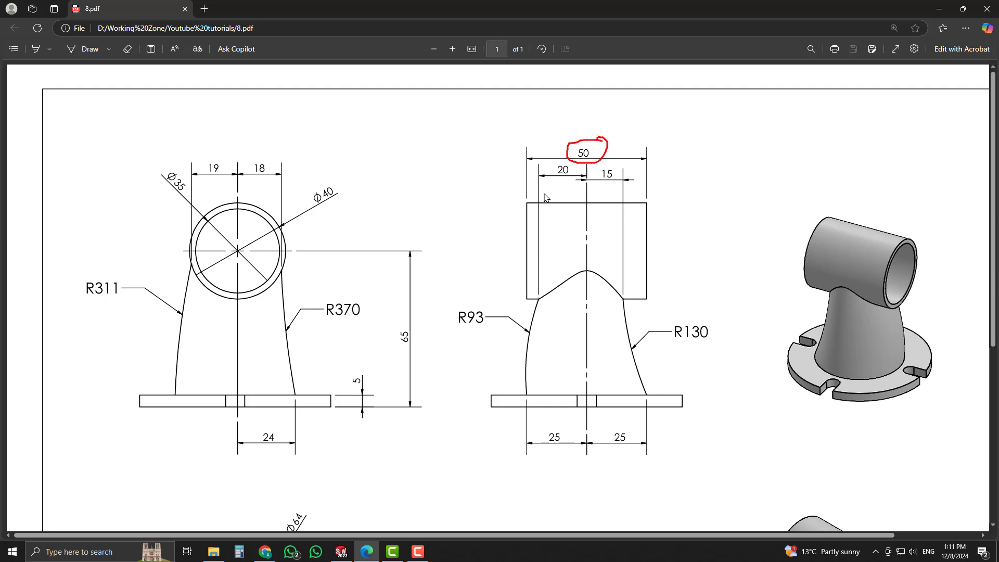
{"action": "left_click_drag", "start_coordinate": [525, 223], "coordinate": [640, 222]}
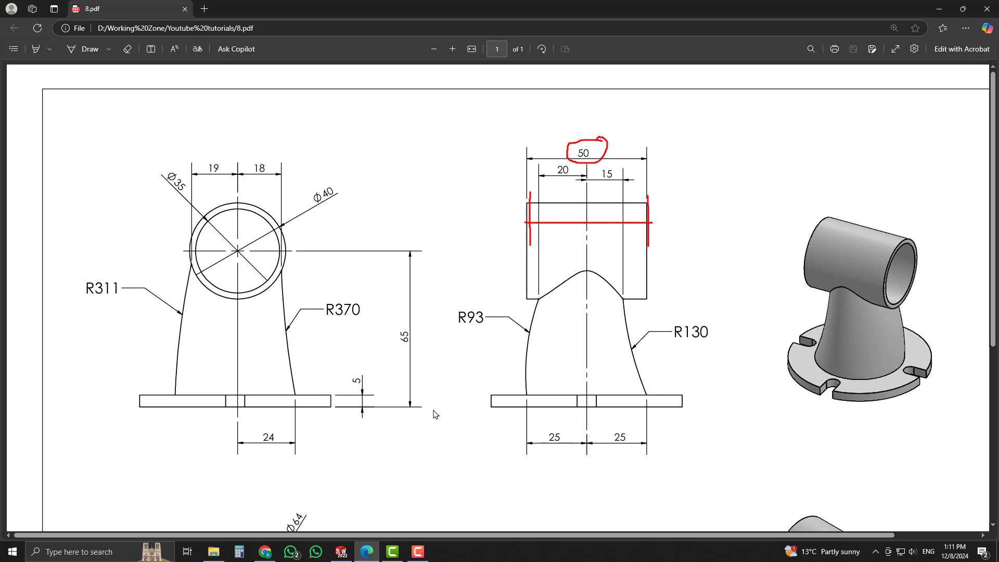
Switch back to SOLIDWORKS and extrude the circle with a Mid Plane end condition to a depth of 50 mm
{"action": "left_click", "coordinate": [341, 552]}
{"action": "left_click", "coordinate": [19, 36]}
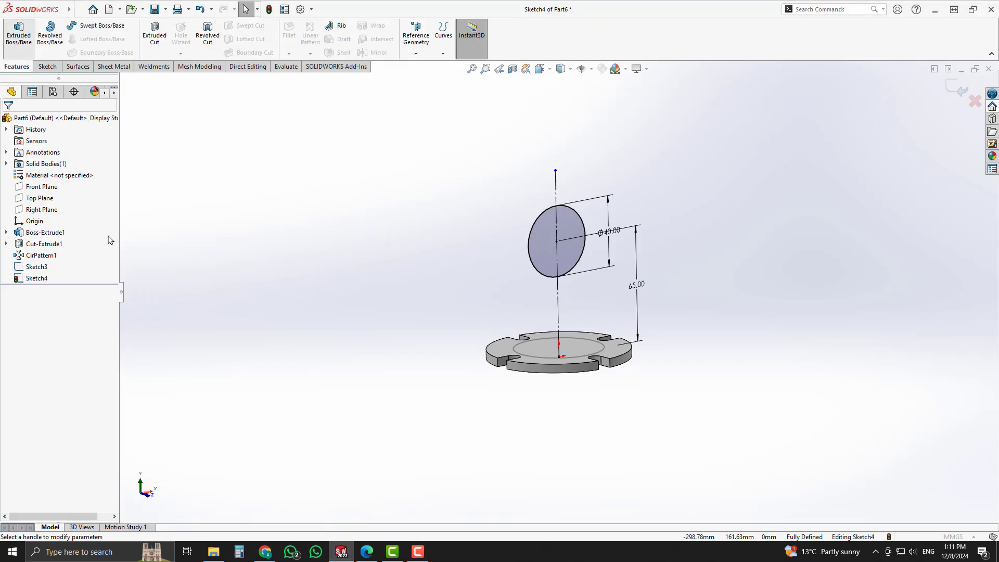
{"action": "left_click", "coordinate": [75, 189]}
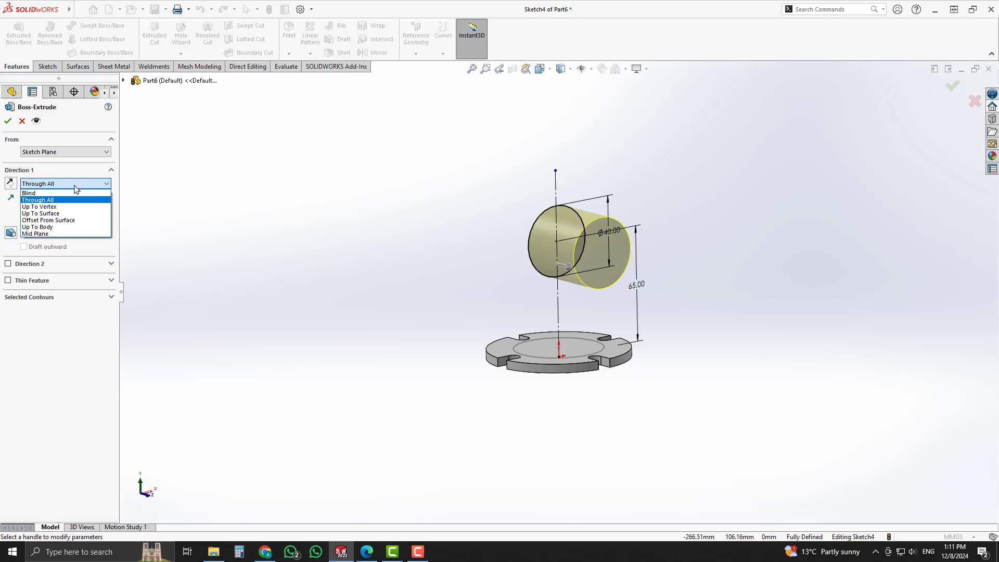
{"action": "left_click", "coordinate": [67, 234]}
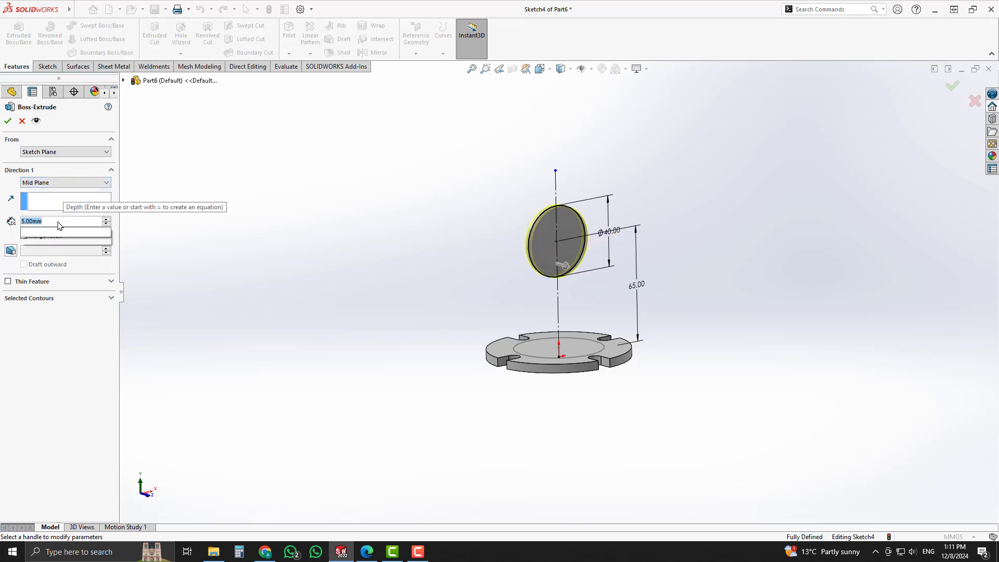
{"action": "type", "text": "50"}
{"action": "key", "text": "Return"}
{"action": "left_click", "coordinate": [7, 120]}
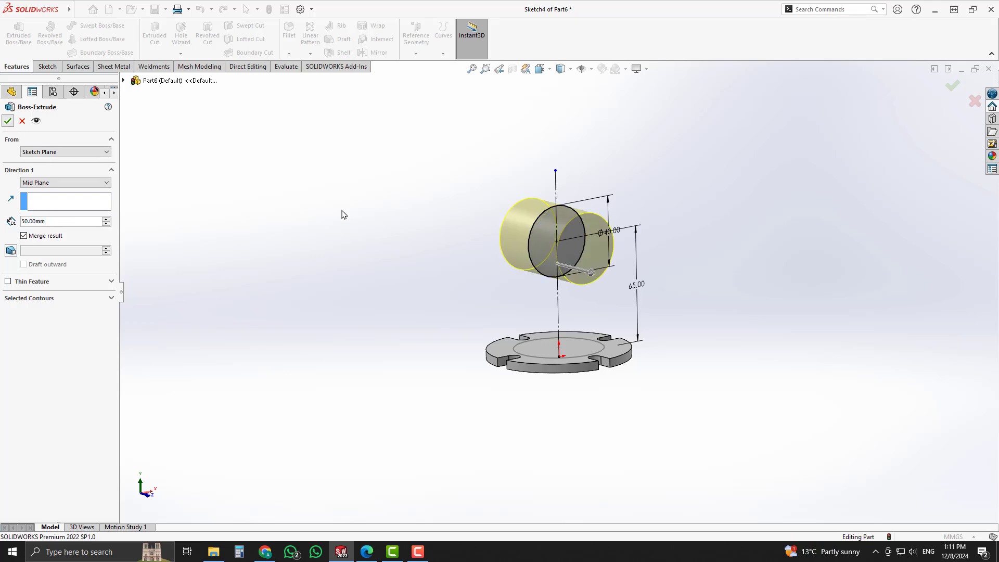
{"action": "mouse_move", "coordinate": [417, 262]}
{"action": "middle_mouse_down"}
{"action": "mouse_move", "coordinate": [481, 256]}
{"action": "mouse_move", "coordinate": [399, 255]}
{"action": "middle_mouse_up"}
{"action": "scroll", "coordinate": [657, 290], "scroll_direction": "down", "scroll_amount": 2}
{"action": "scroll", "coordinate": [667, 292], "scroll_direction": "up", "scroll_amount": 1}
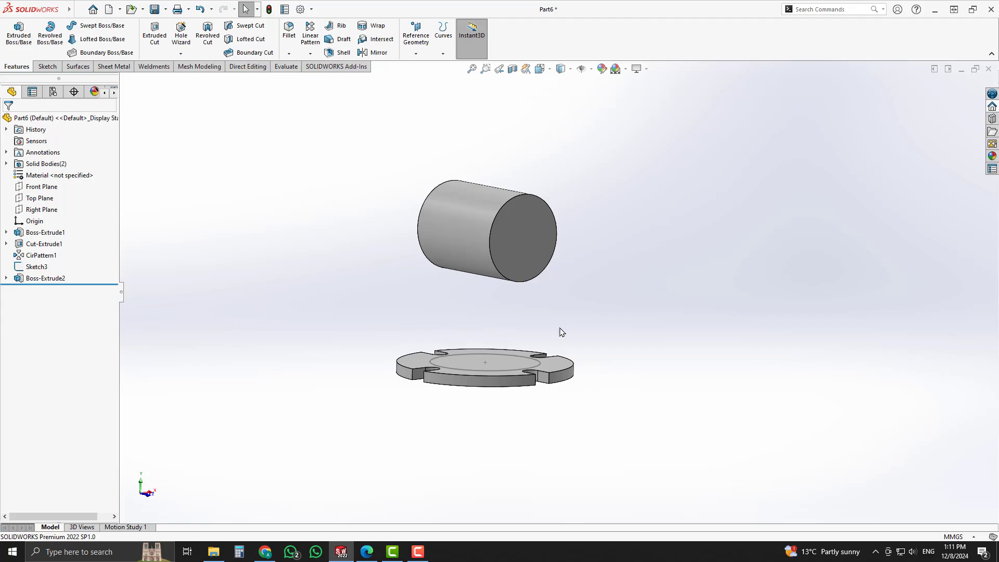
Switch to the PDF drawing and examine the front and side views for the radii of the support body's curved edges
{"action": "left_click", "coordinate": [367, 552]}
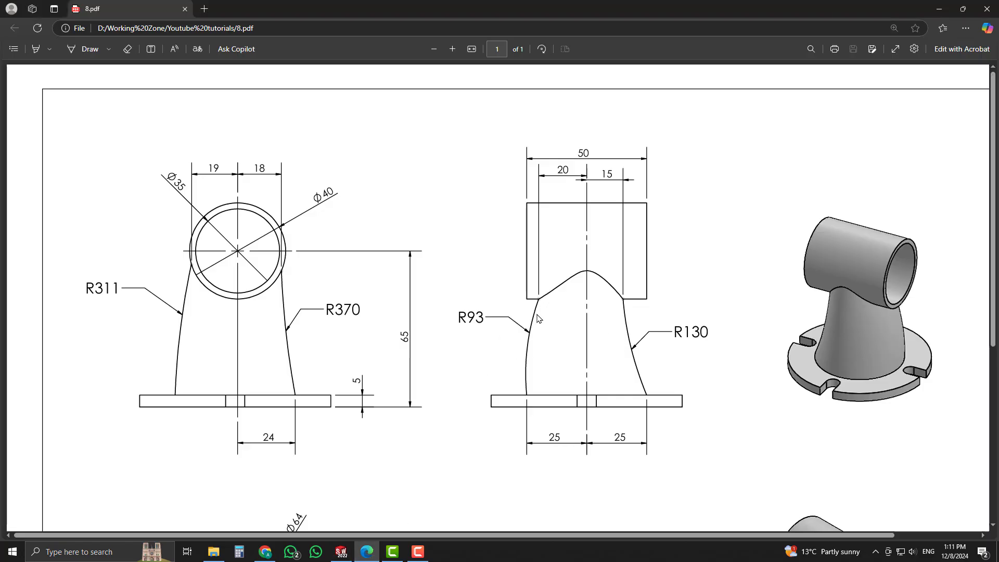
{"action": "left_click_drag", "start_coordinate": [675, 334], "coordinate": [711, 336]}
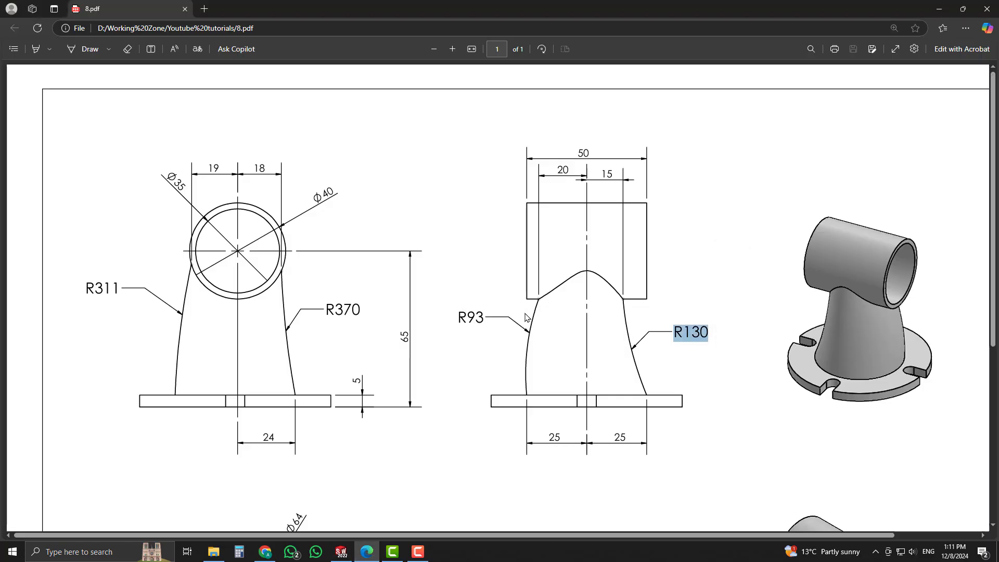
{"action": "double_click", "coordinate": [482, 315]}
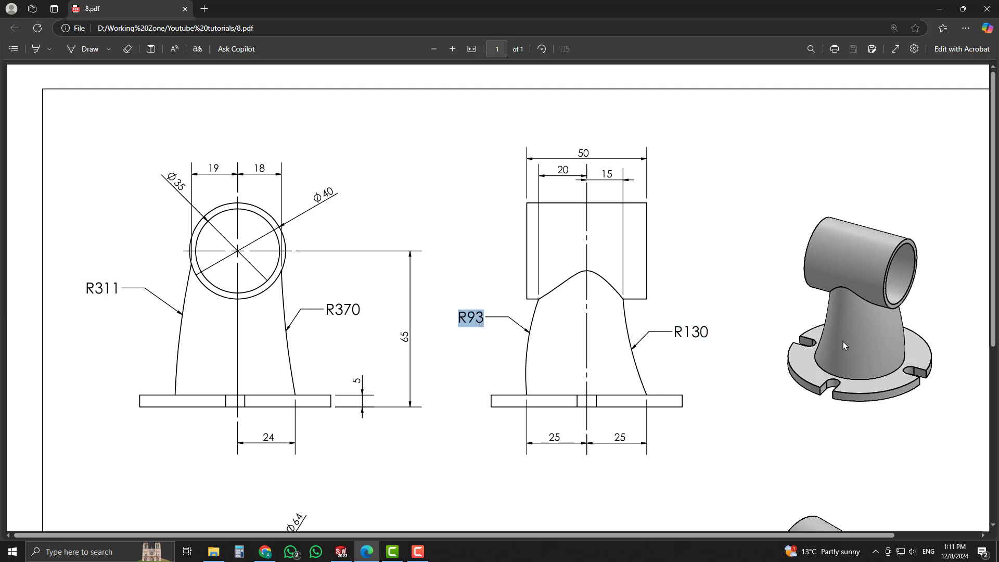
{"action": "double_click", "coordinate": [676, 333]}
{"action": "left_click_drag", "start_coordinate": [485, 318], "coordinate": [468, 319]}
{"action": "double_click", "coordinate": [330, 313]}
{"action": "left_click", "coordinate": [370, 345]}
{"action": "scroll", "coordinate": [371, 345], "scroll_direction": "down", "scroll_amount": 5}
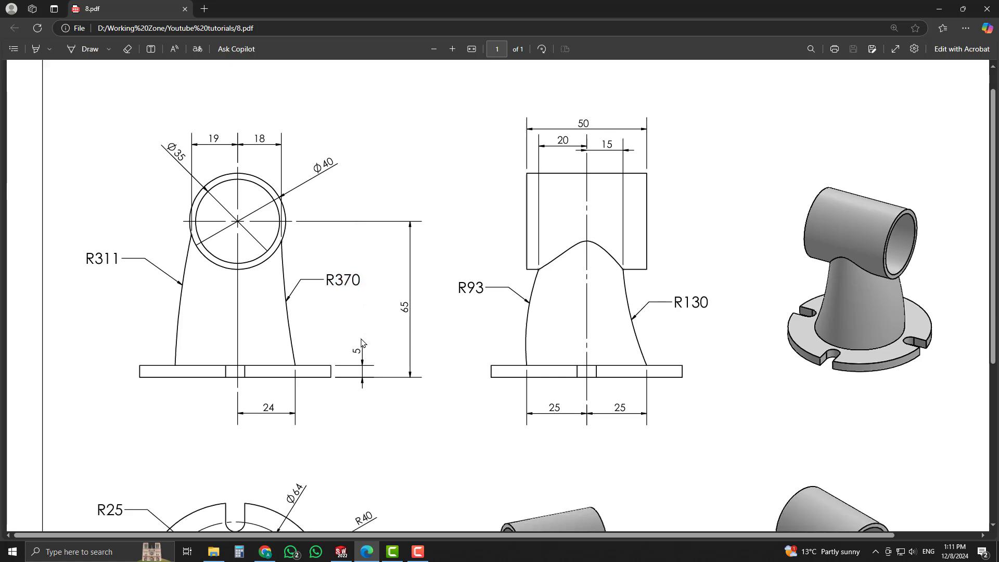
{"action": "scroll", "coordinate": [365, 344], "scroll_direction": "up", "scroll_amount": 5}
{"action": "double_click", "coordinate": [329, 314]}
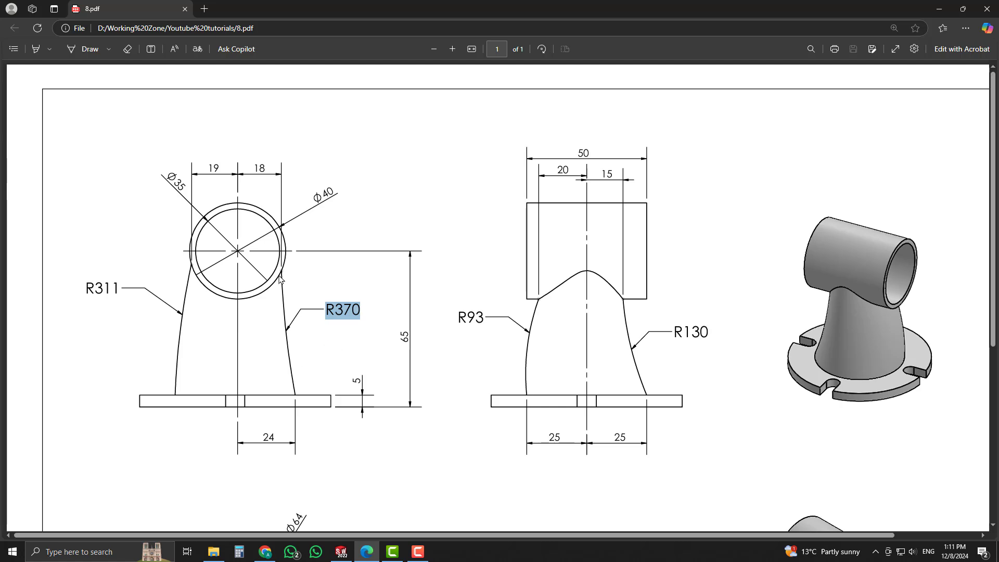
{"action": "left_click", "coordinate": [404, 399]}
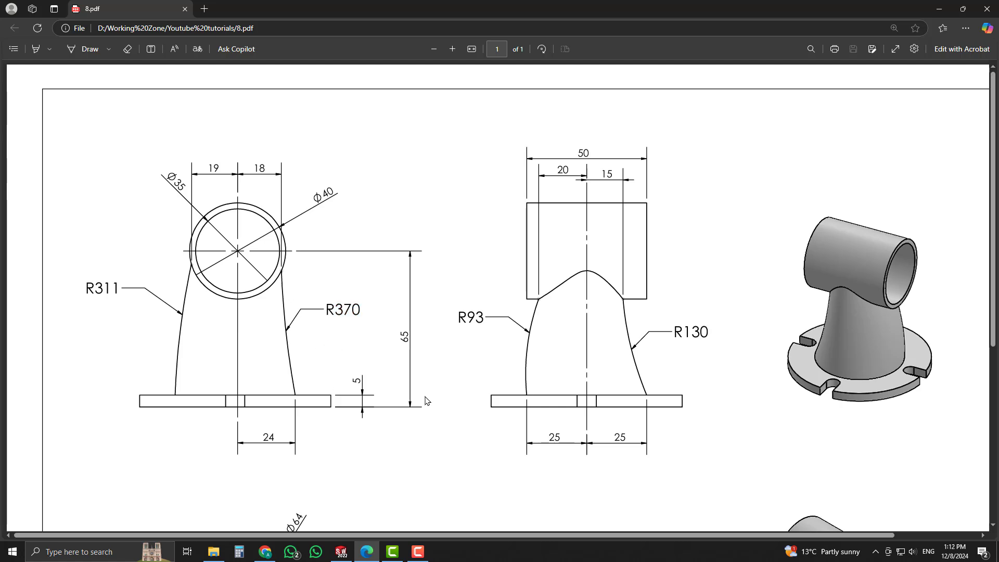
{"action": "scroll", "coordinate": [429, 404], "scroll_direction": "down", "scroll_amount": 5}
{"action": "scroll", "coordinate": [432, 408], "scroll_direction": "up", "scroll_amount": 5}
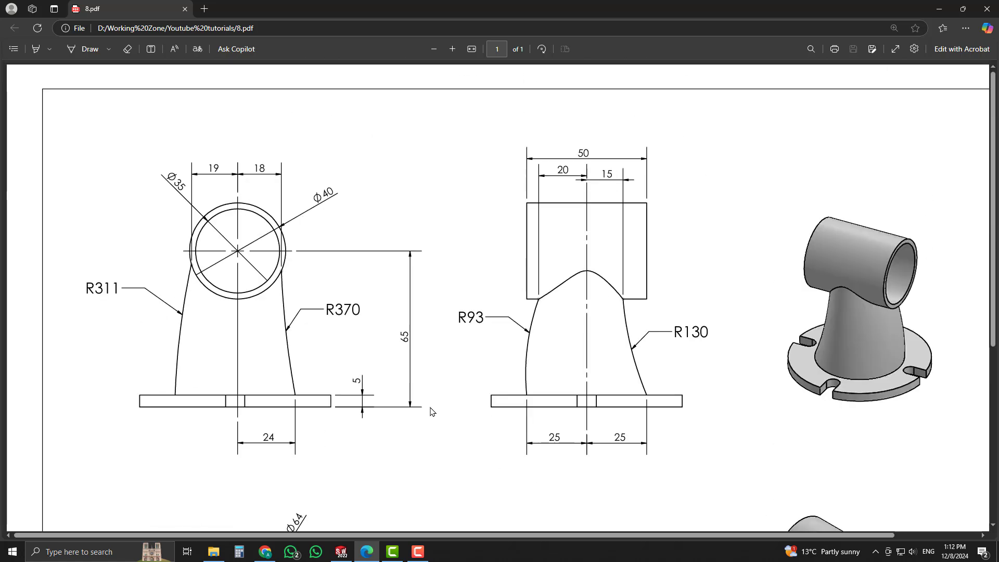
Switch back to SOLIDWORKS and start a new sketch on the Right Plane
{"action": "left_click", "coordinate": [341, 554]}
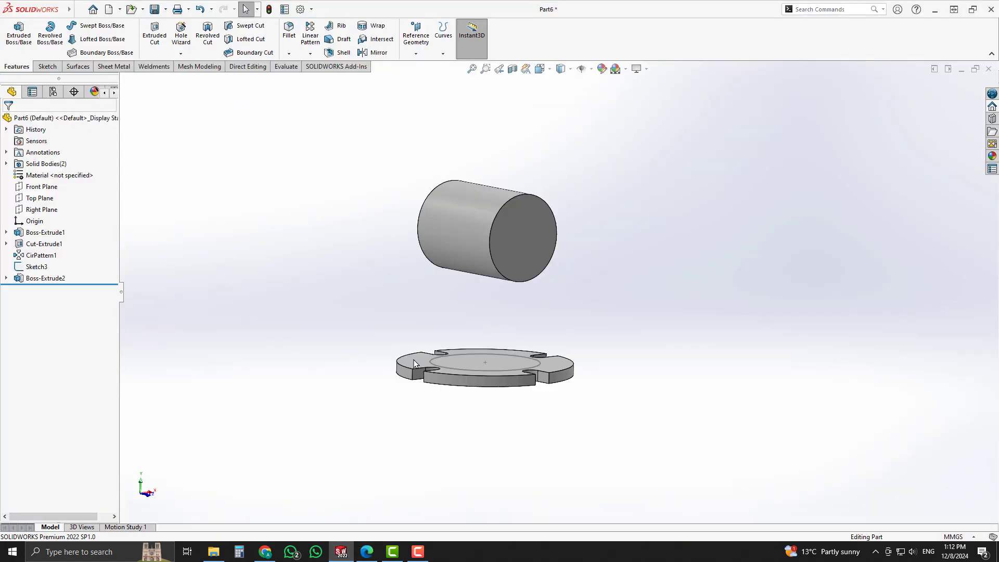
{"action": "left_click", "coordinate": [42, 210]}
{"action": "left_click", "coordinate": [47, 193]}
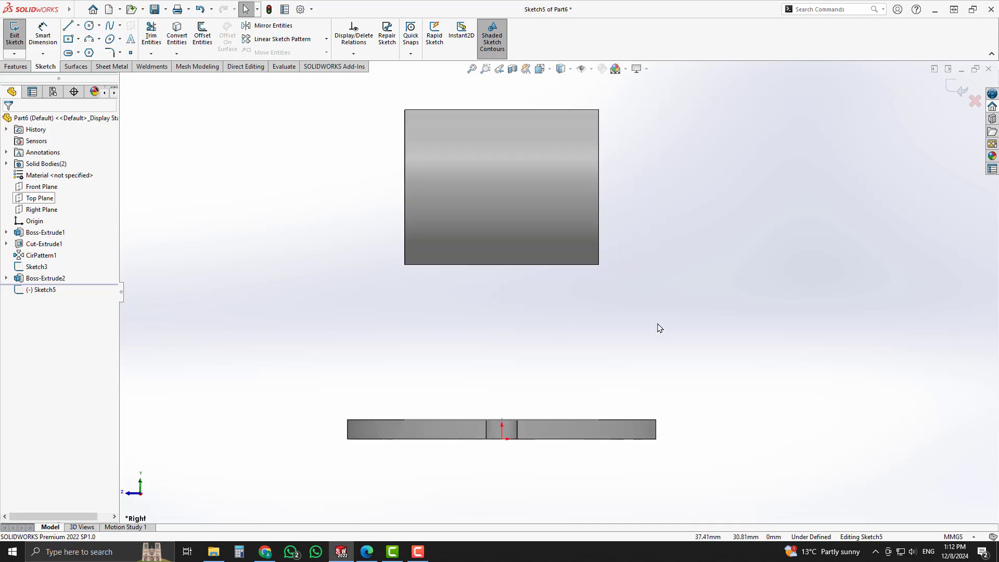
Switch to the PDF drawing and examine the side view for the support body's edge radii and its upper and lower offsets from the centreline
{"action": "key", "text": "alt+Tab"}
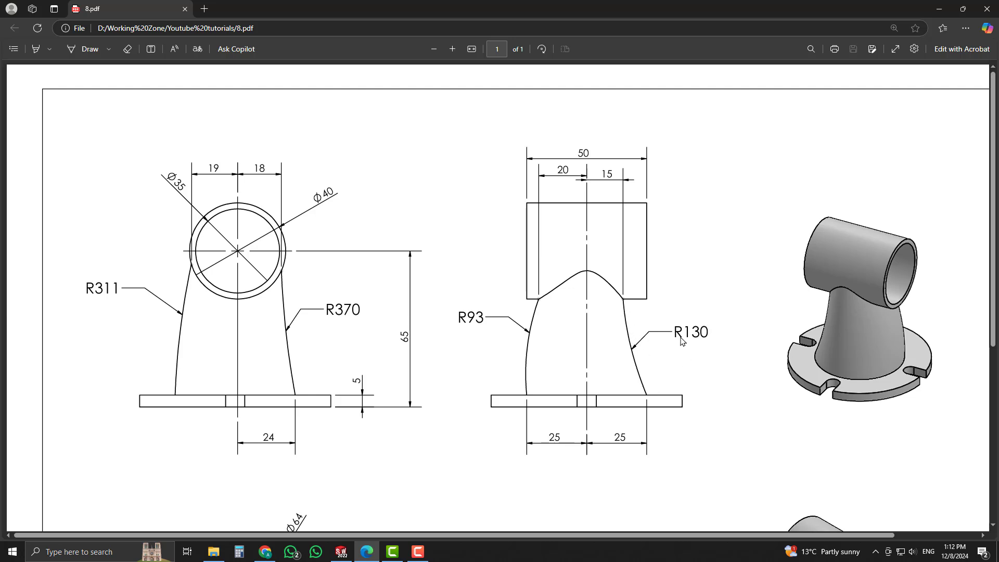
{"action": "left_click_drag", "start_coordinate": [701, 318], "coordinate": [736, 332]}
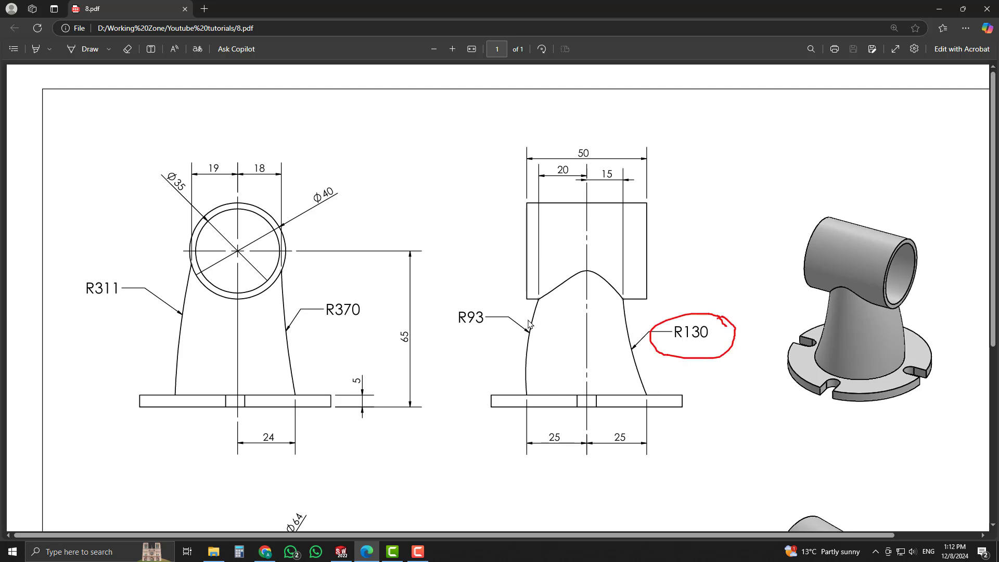
{"action": "left_click_drag", "start_coordinate": [488, 306], "coordinate": [487, 342]}
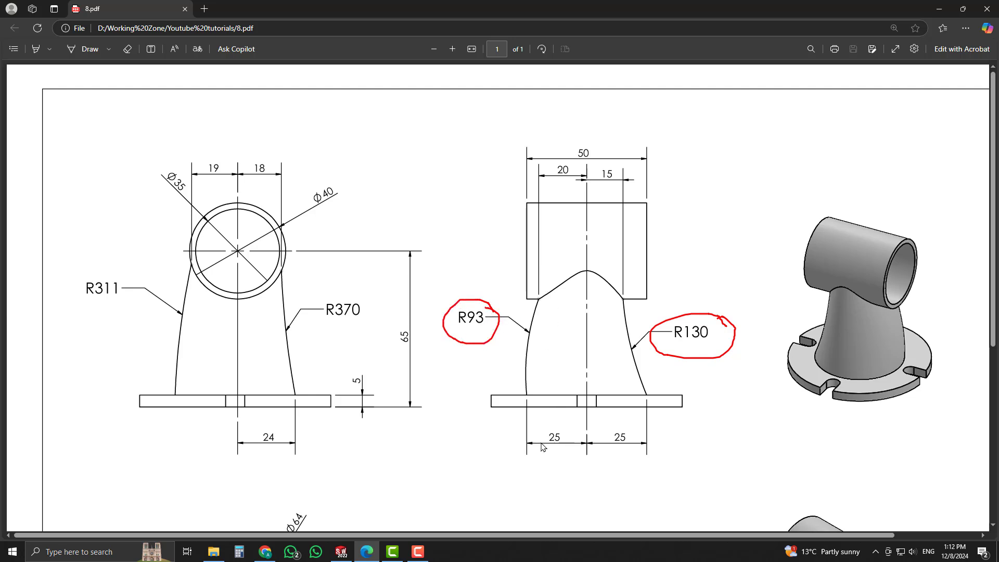
{"action": "left_click_drag", "start_coordinate": [552, 455], "coordinate": [584, 443]}
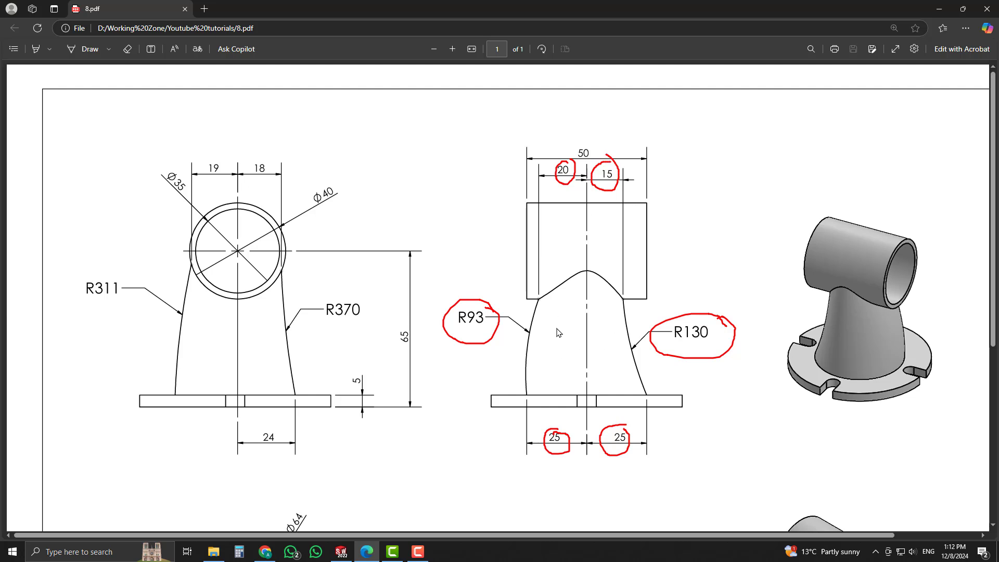
Switch back to SOLIDWORKS and sketch a three-point arc of about 83 mm radius from the flange's construction circle up to just below the pipe
{"action": "left_click", "coordinate": [344, 551]}
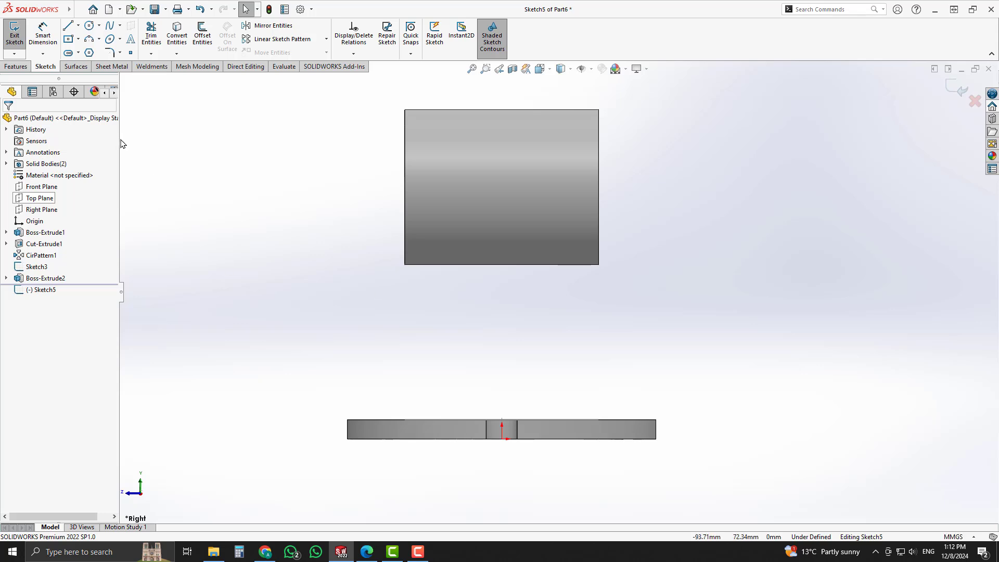
{"action": "left_click", "coordinate": [89, 39]}
{"action": "middle_click_drag", "start_coordinate": [243, 193], "coordinate": [321, 297]}
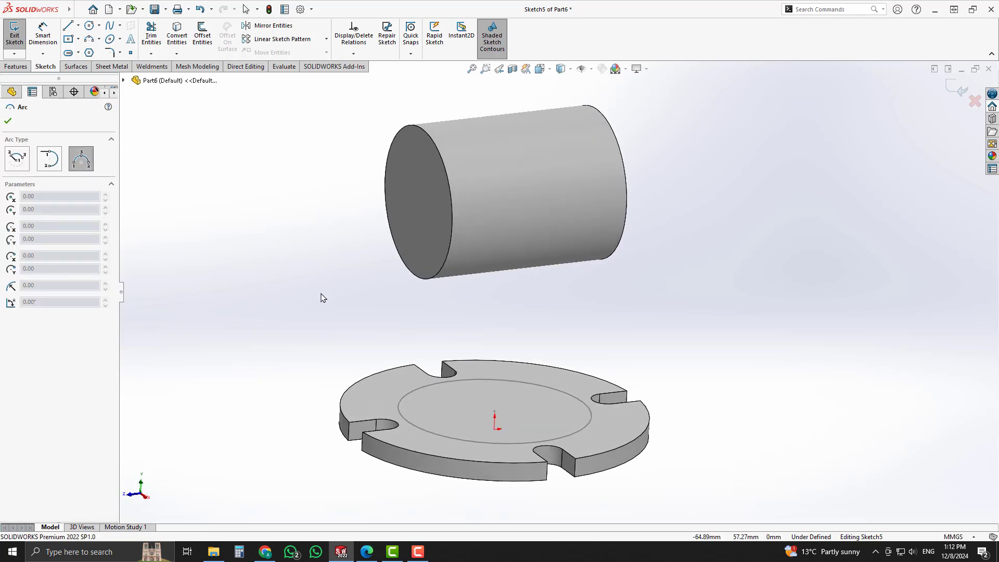
{"action": "left_click", "coordinate": [586, 404]}
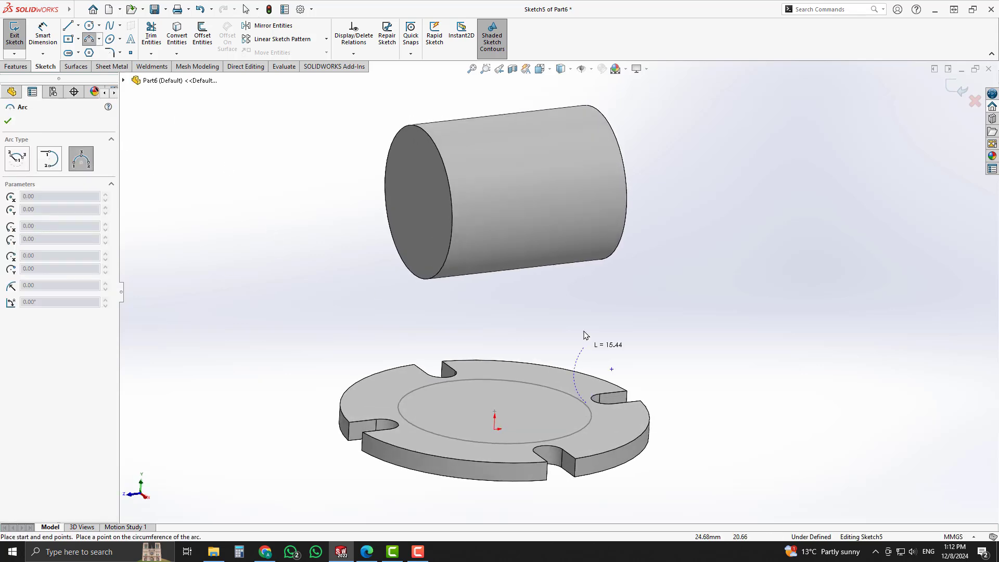
{"action": "left_click", "coordinate": [580, 272]}
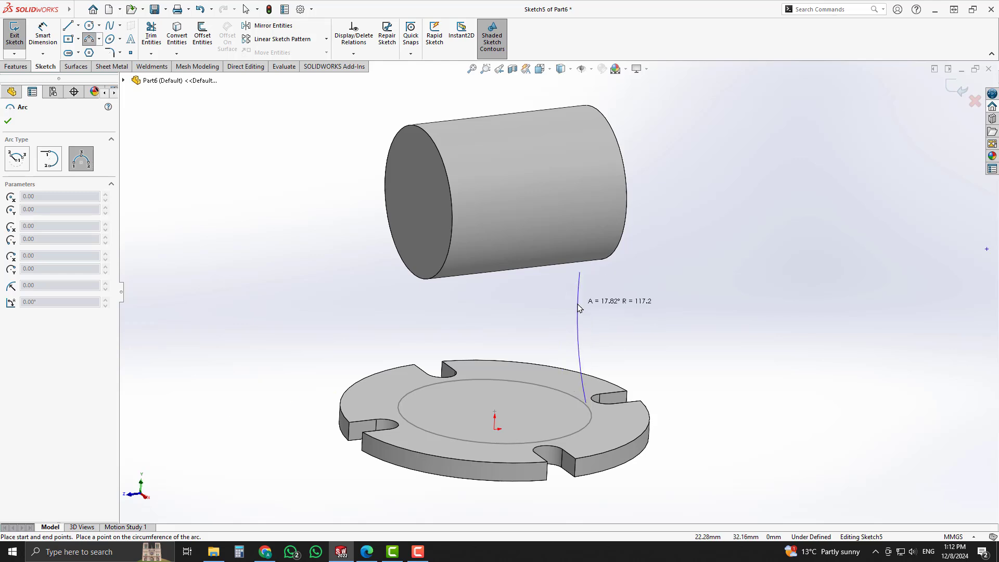
{"action": "left_click", "coordinate": [576, 310]}
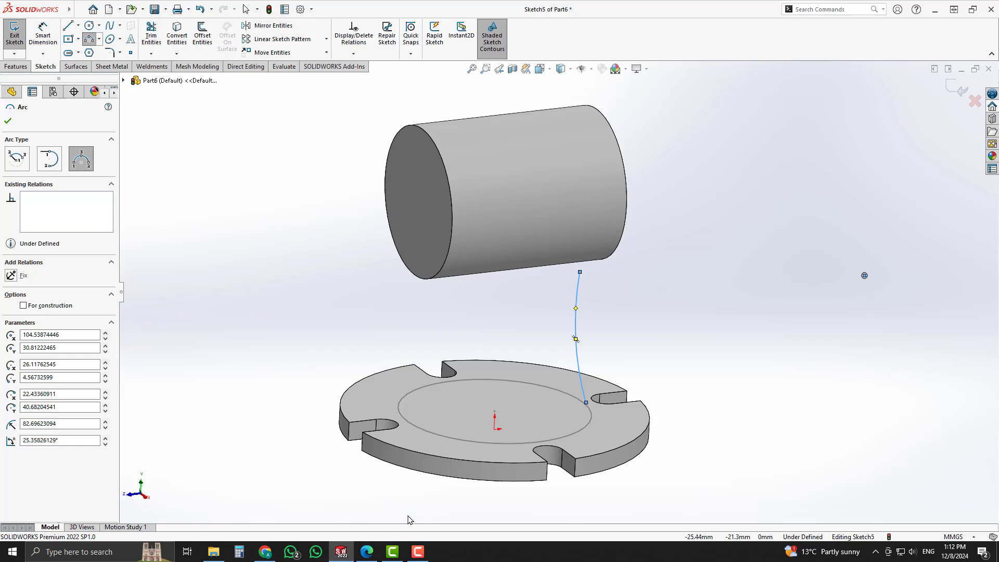
Dimension the arc's radius and set it to 130 mm
{"action": "left_click", "coordinate": [372, 553]}
{"action": "left_click", "coordinate": [371, 554]}
{"action": "left_click", "coordinate": [632, 335]}
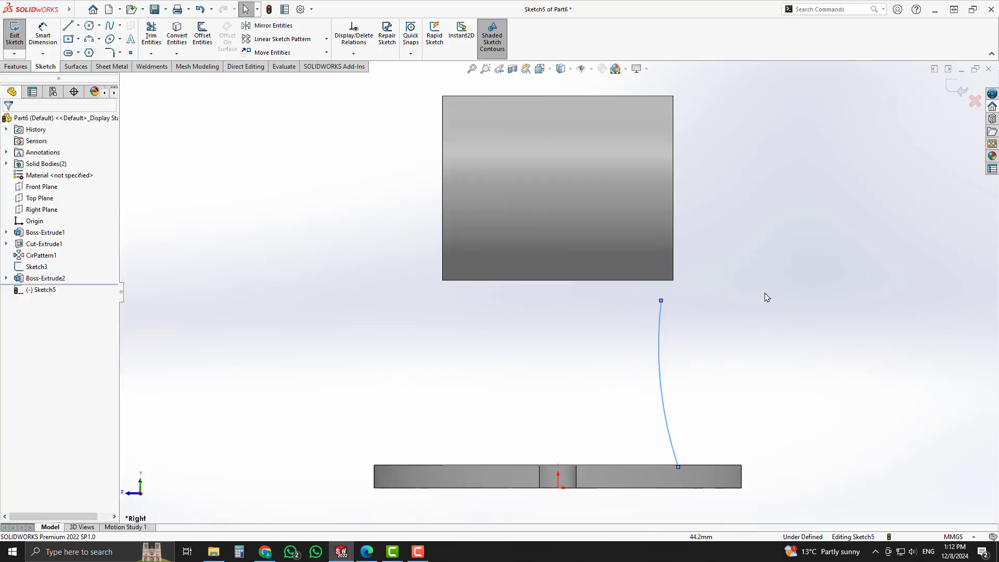
{"action": "right_click_drag", "start_coordinate": [766, 297], "coordinate": [766, 268]}
{"action": "left_click", "coordinate": [660, 353]}
{"action": "left_click", "coordinate": [707, 360]}
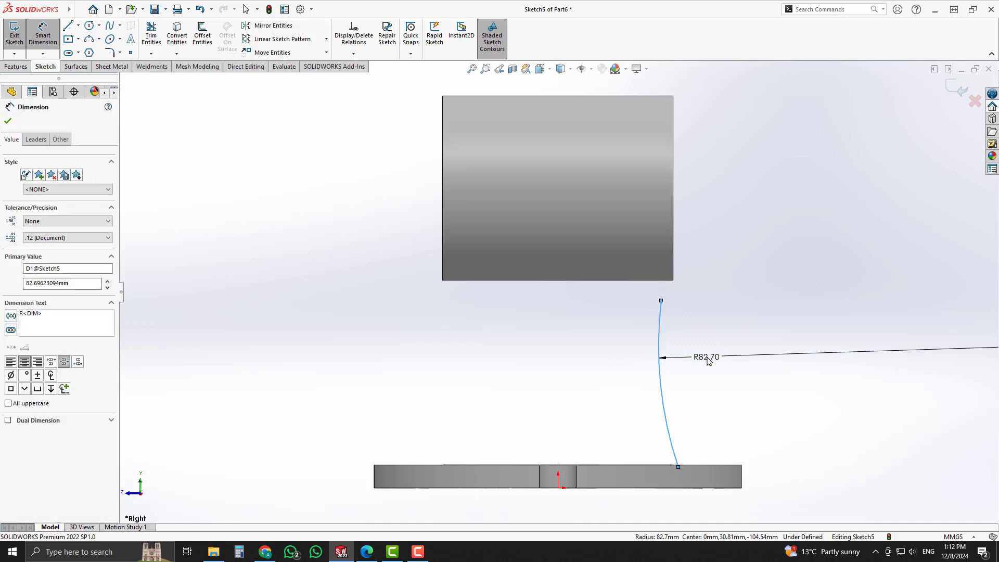
{"action": "type", "text": "130"}
{"action": "key", "text": "Return"}
{"action": "key", "text": "Escape"}
{"action": "scroll", "coordinate": [741, 291], "scroll_direction": "up", "scroll_amount": 5}
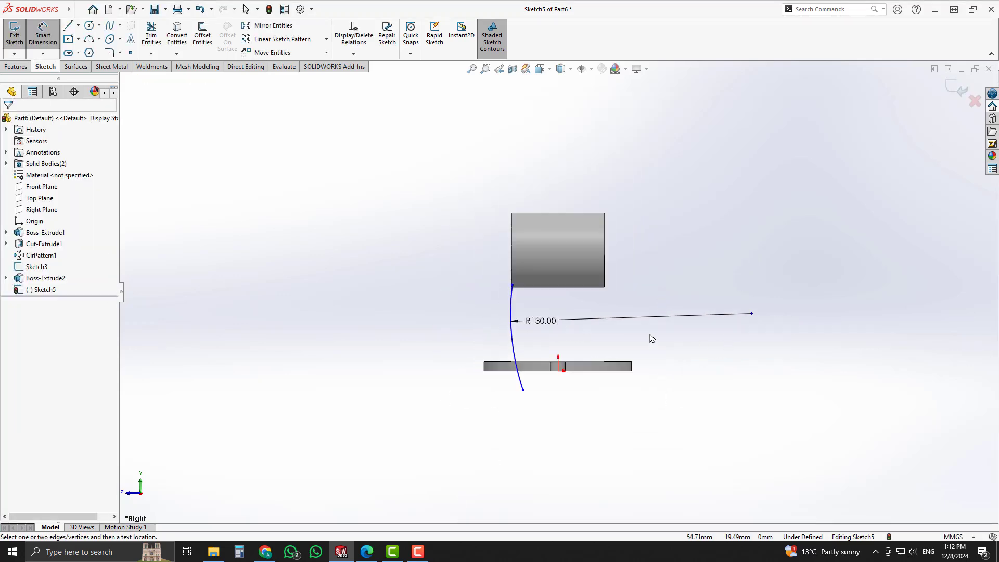
{"action": "key", "text": "Escape"}
Add a Pierce relation between the R130 arc's lower endpoint and the sketched circle on the flange's upper face
{"action": "scroll", "coordinate": [626, 350], "scroll_direction": "down", "scroll_amount": 3}
{"action": "middle_click_drag", "start_coordinate": [564, 344], "coordinate": [554, 403]}
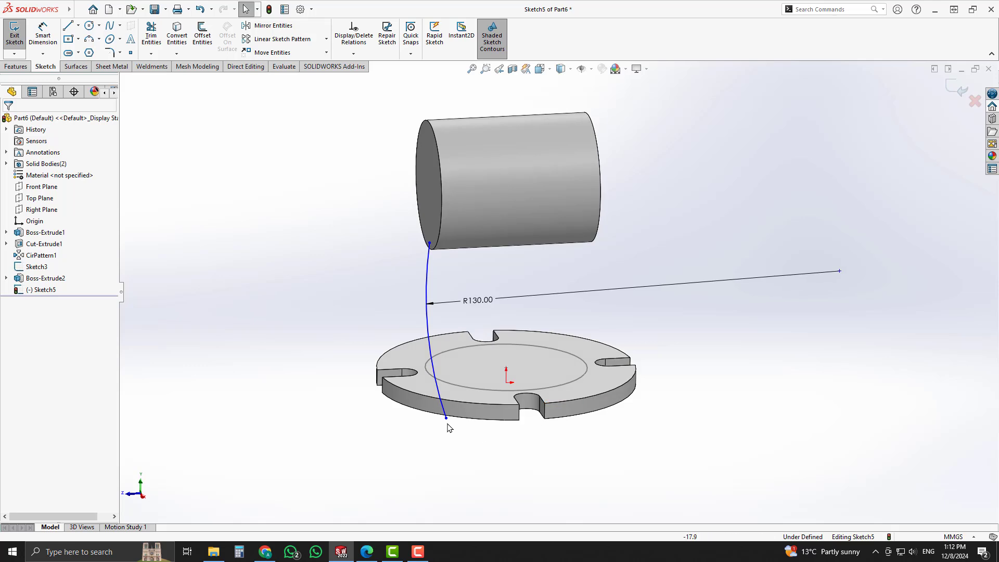
{"action": "left_click", "coordinate": [446, 418]}
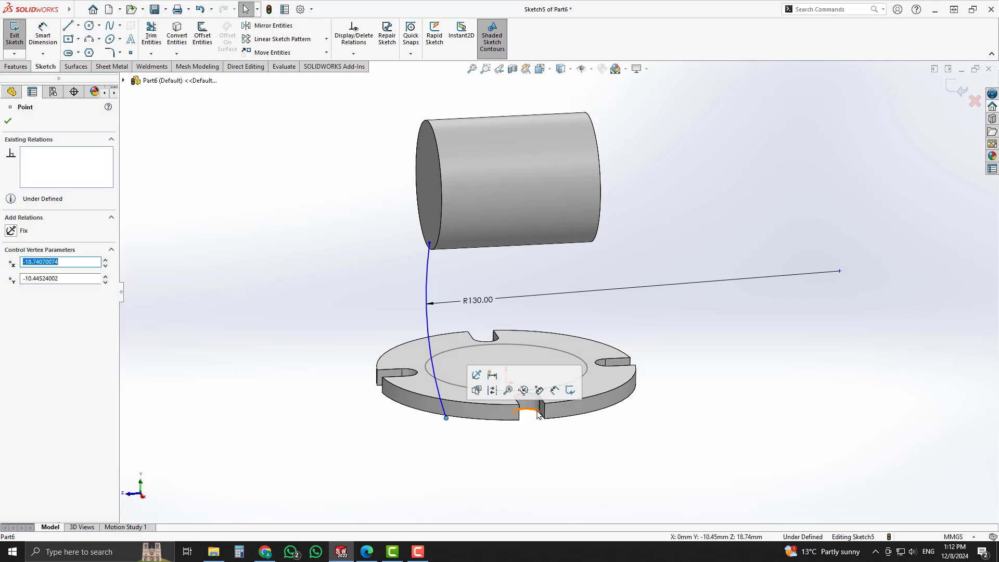
{"action": "left_click", "coordinate": [585, 366], "text": "ctrl"}
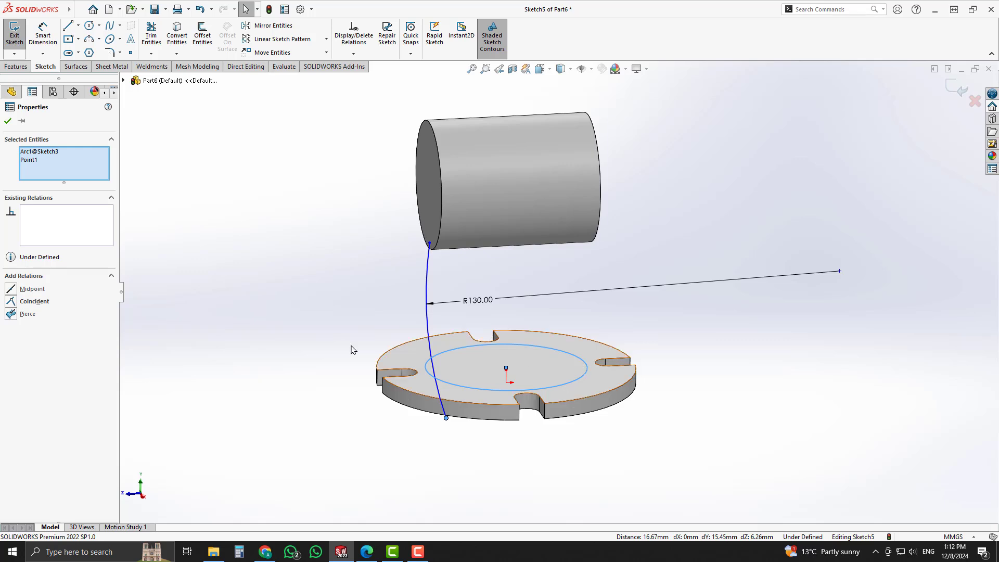
{"action": "left_click", "coordinate": [10, 315]}
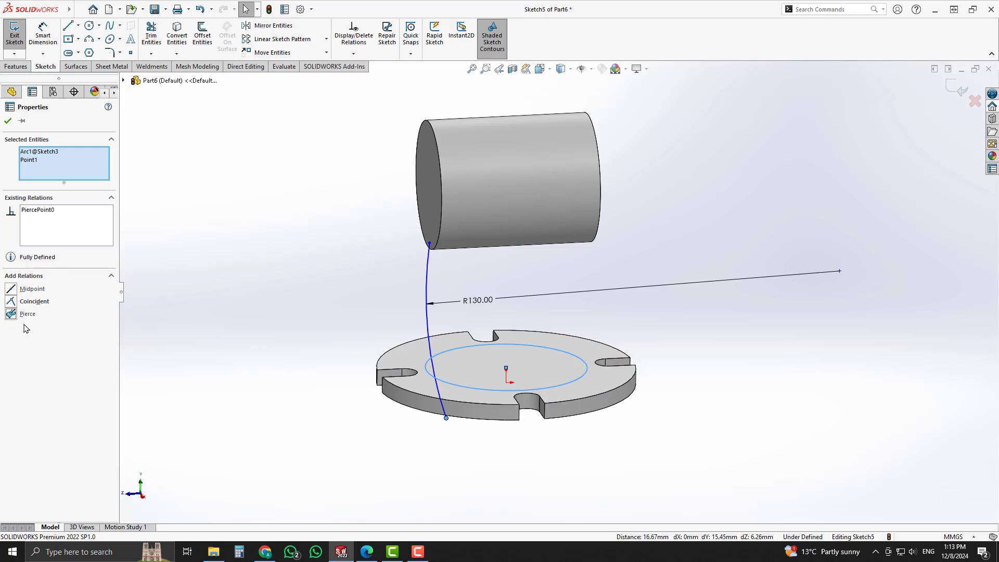
{"action": "left_click", "coordinate": [170, 332]}
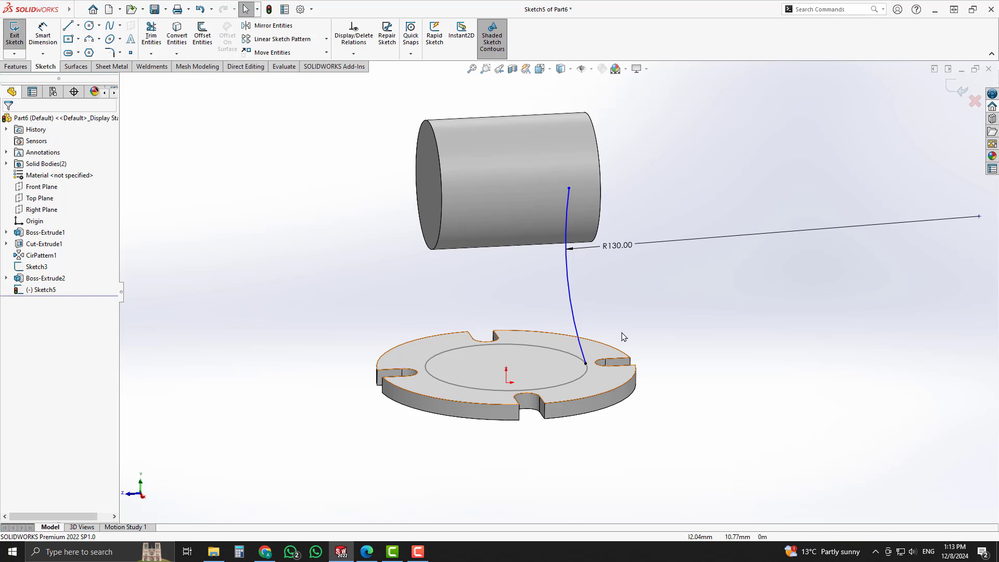
{"action": "key", "text": "ctrl+8"}
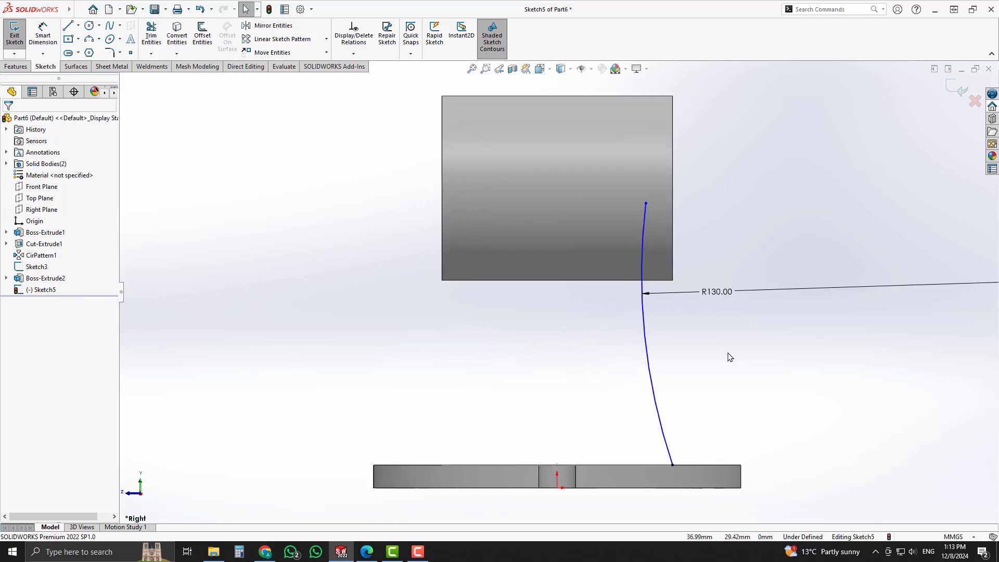
Switch to the PDF drawing and examine the side view for the R130 edge's upper offset from the centreline
{"action": "left_click", "coordinate": [367, 553]}
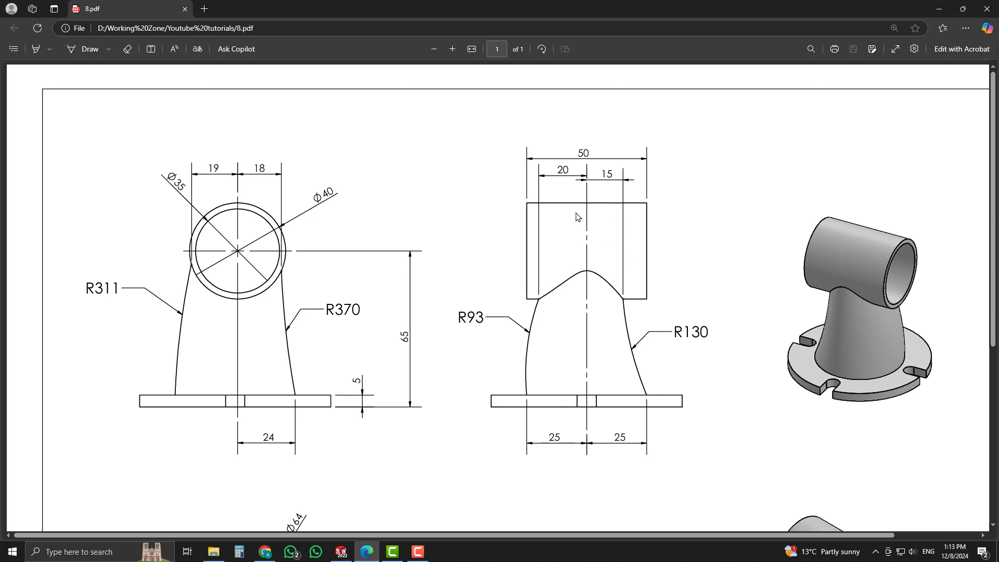
{"action": "left_click_drag", "start_coordinate": [599, 177], "coordinate": [618, 179]}
{"action": "left_click", "coordinate": [759, 240]}
Switch back to SOLIDWORKS and set the horizontal distance between the origin and the arc's upper endpoint to 15 mm
{"action": "left_click", "coordinate": [341, 552]}
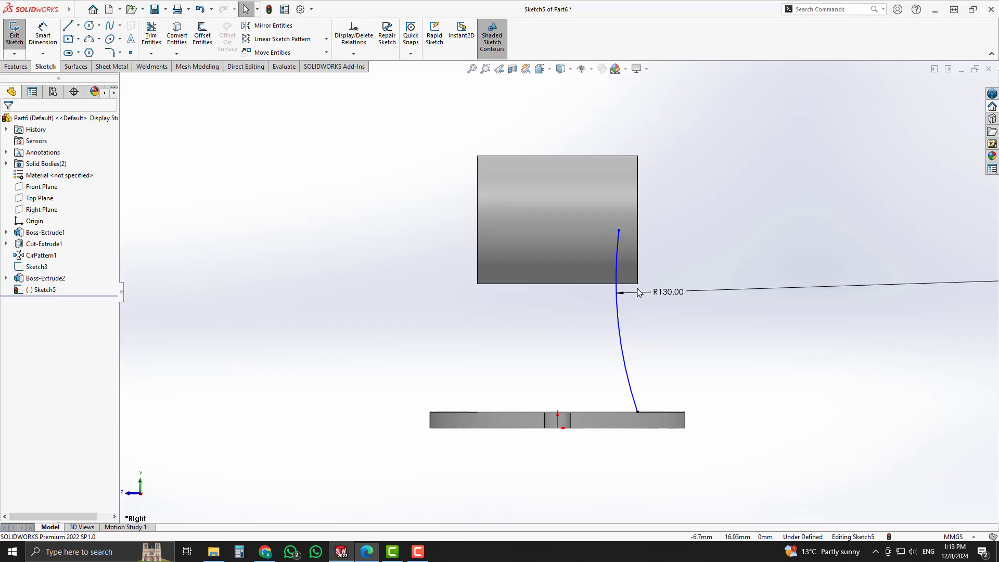
{"action": "left_click", "coordinate": [557, 428]}
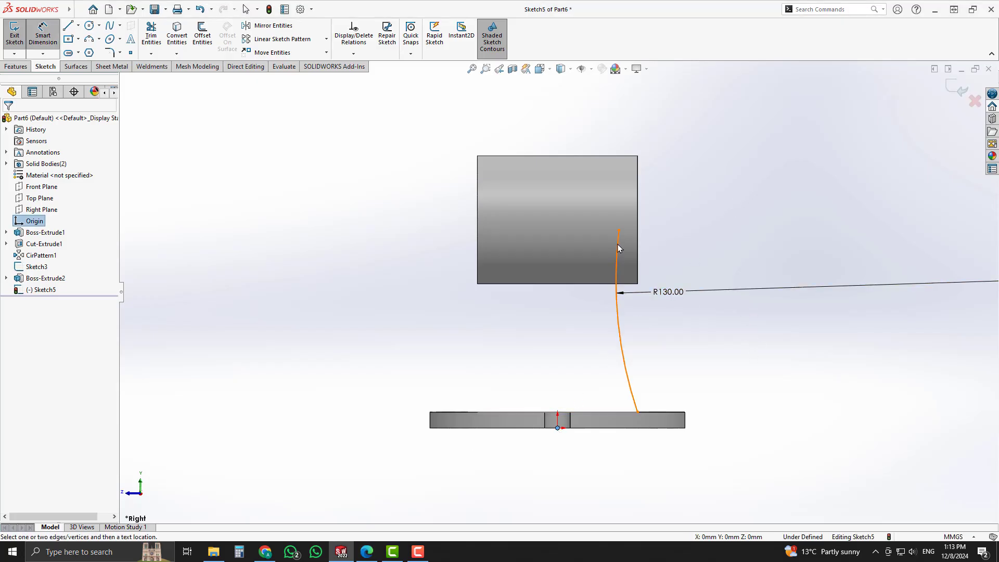
{"action": "left_click", "coordinate": [619, 230]}
{"action": "left_click", "coordinate": [592, 149]}
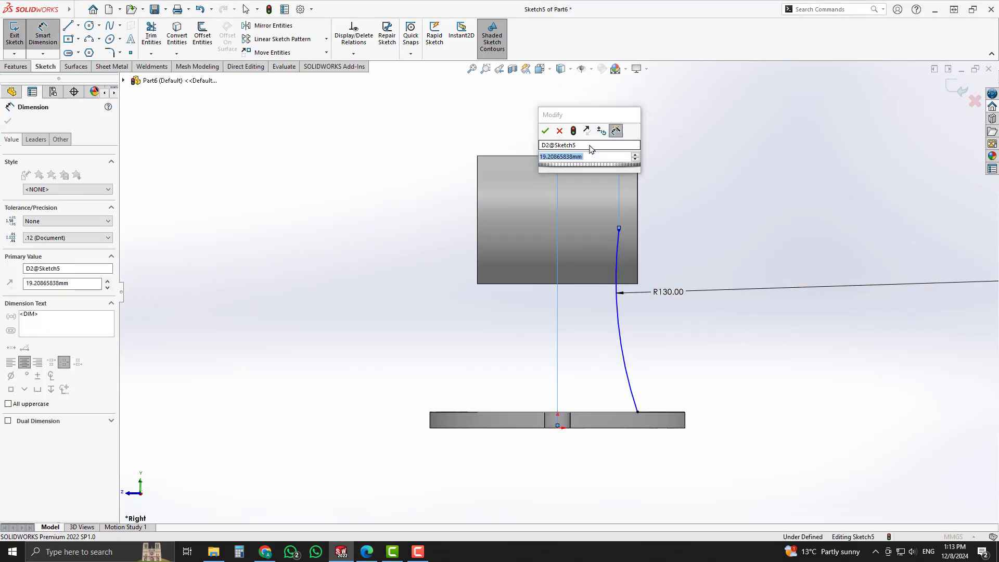
{"action": "type", "text": "15"}
{"action": "key", "text": "Return"}
{"action": "key", "text": "Escape"}
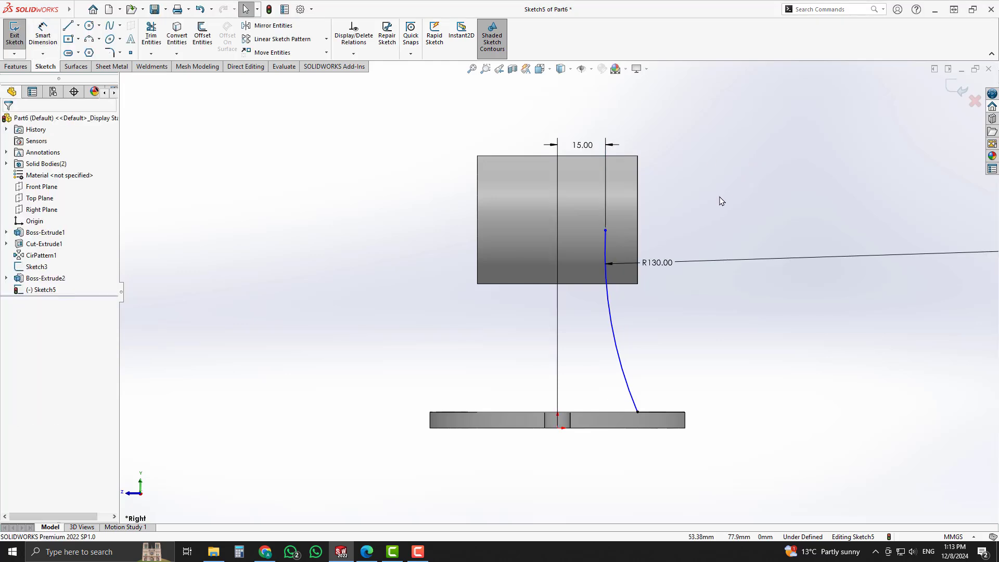
Make the arc's upper endpoint coincident with the pipe's lower silhouette edge and move the R130 dimension down beside the arc
{"action": "left_click", "coordinate": [606, 230]}
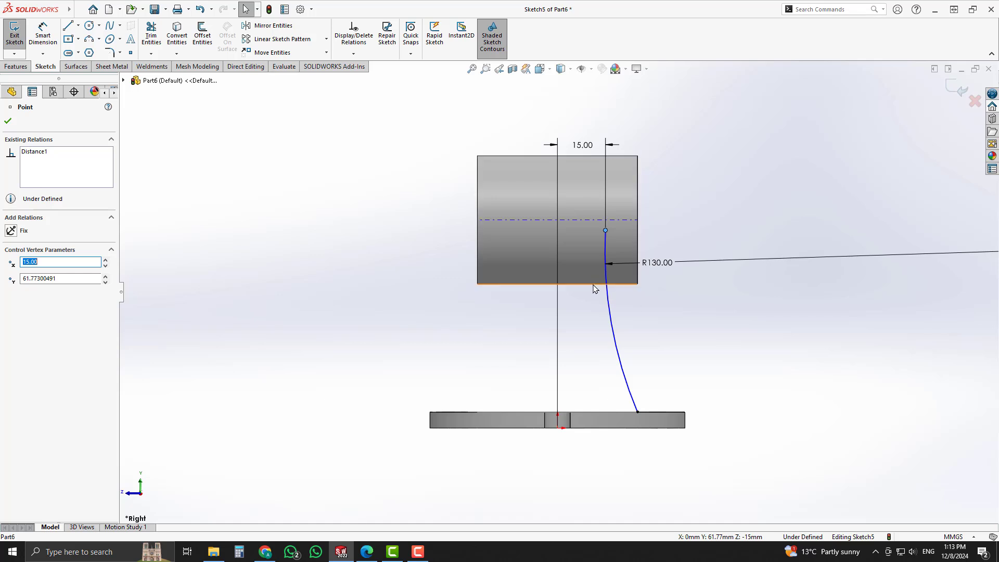
{"action": "left_click", "coordinate": [595, 284], "text": "ctrl"}
{"action": "left_click", "coordinate": [640, 240]}
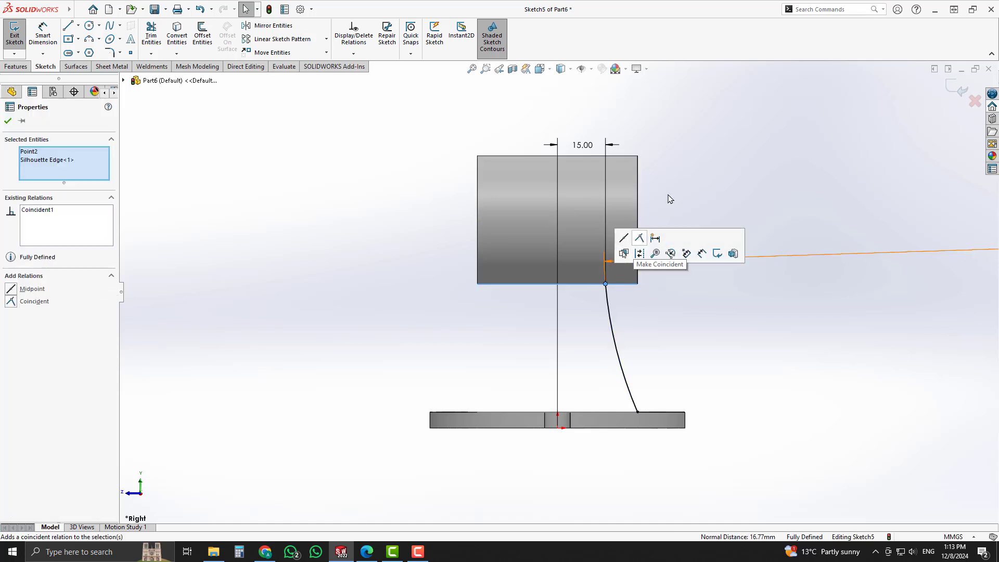
{"action": "left_click", "coordinate": [669, 197]}
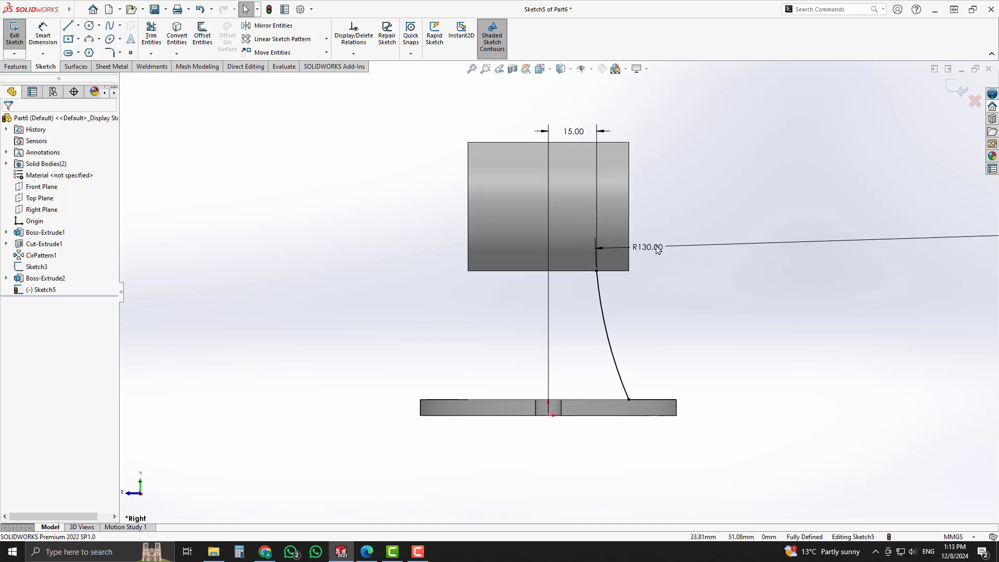
{"action": "left_click_drag", "start_coordinate": [650, 247], "coordinate": [645, 341]}
{"action": "left_click", "coordinate": [736, 355]}
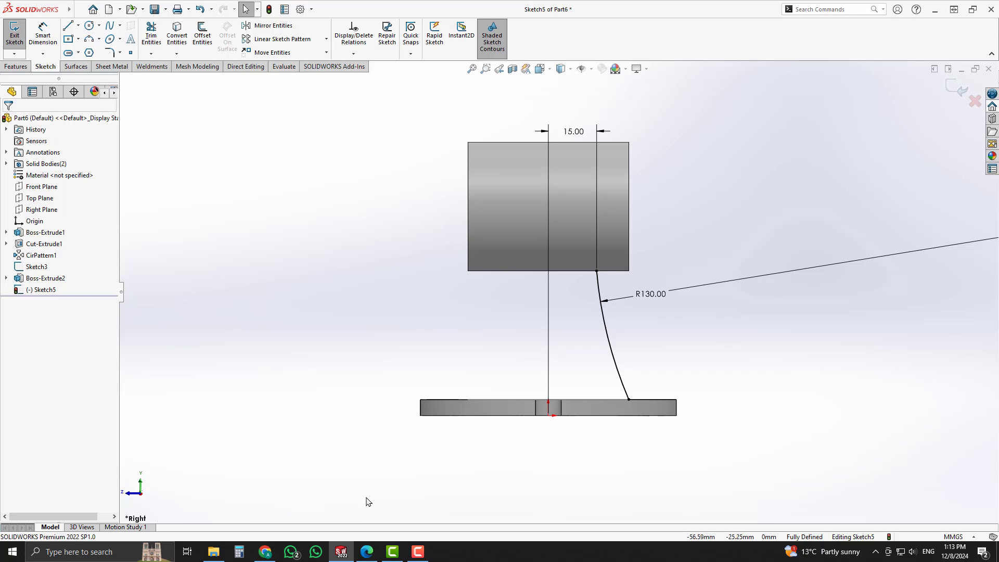
Switch to the PDF drawing and examine the side view for the opposite edge's radius and upper offset
{"action": "left_click", "coordinate": [366, 552]}
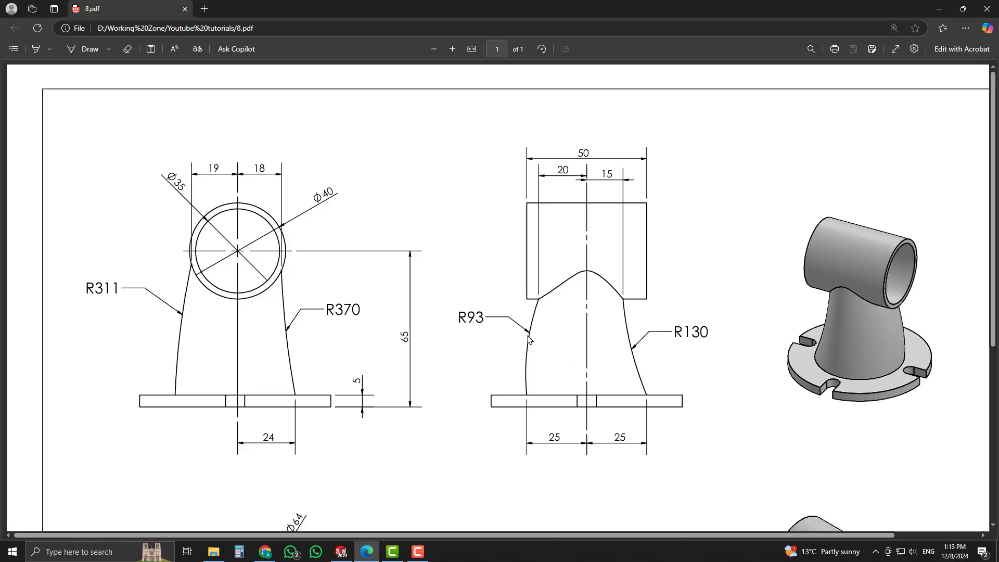
{"action": "left_click_drag", "start_coordinate": [555, 174], "coordinate": [574, 176]}
{"action": "left_click", "coordinate": [718, 235]}
{"action": "left_click_drag", "start_coordinate": [461, 321], "coordinate": [483, 334]}
{"action": "left_click", "coordinate": [485, 358]}
Switch back to SOLIDWORKS and sketch a second three-point arc of about 94 mm radius from the circle's opposite side up toward the pipe
{"action": "key", "text": "alt+Tab"}
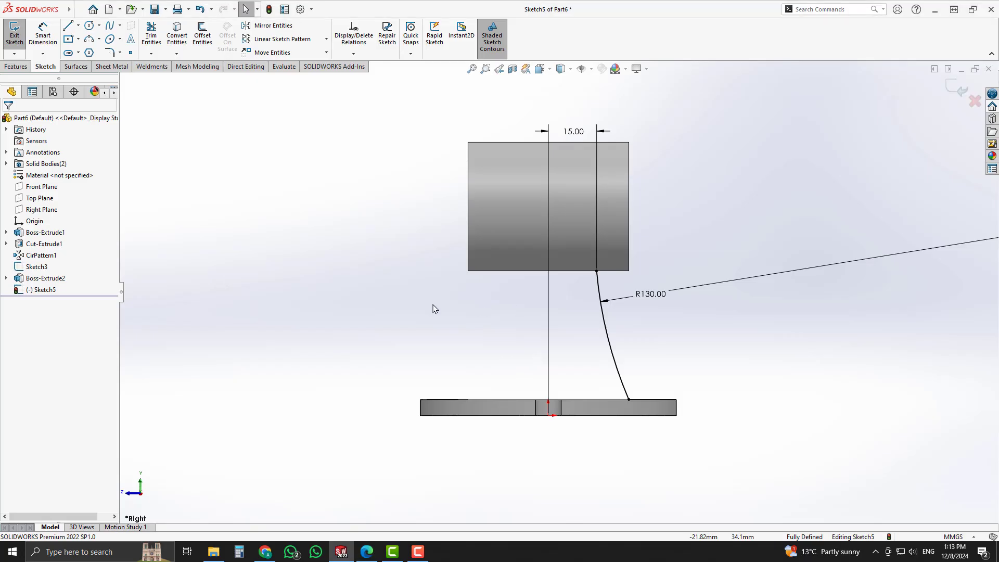
{"action": "left_click", "coordinate": [90, 40]}
{"action": "middle_click_drag", "start_coordinate": [370, 281], "coordinate": [395, 332]}
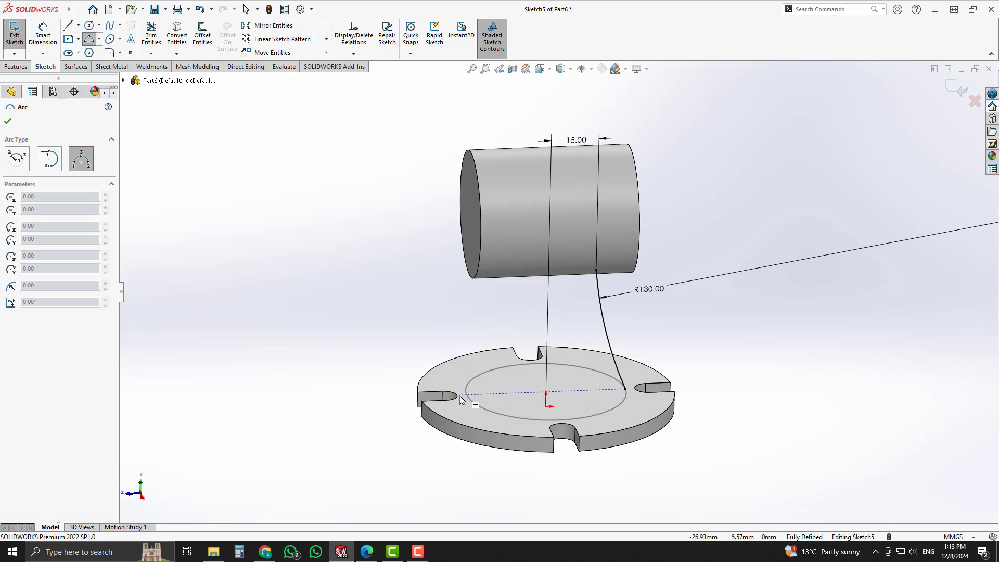
{"action": "left_click", "coordinate": [543, 355]}
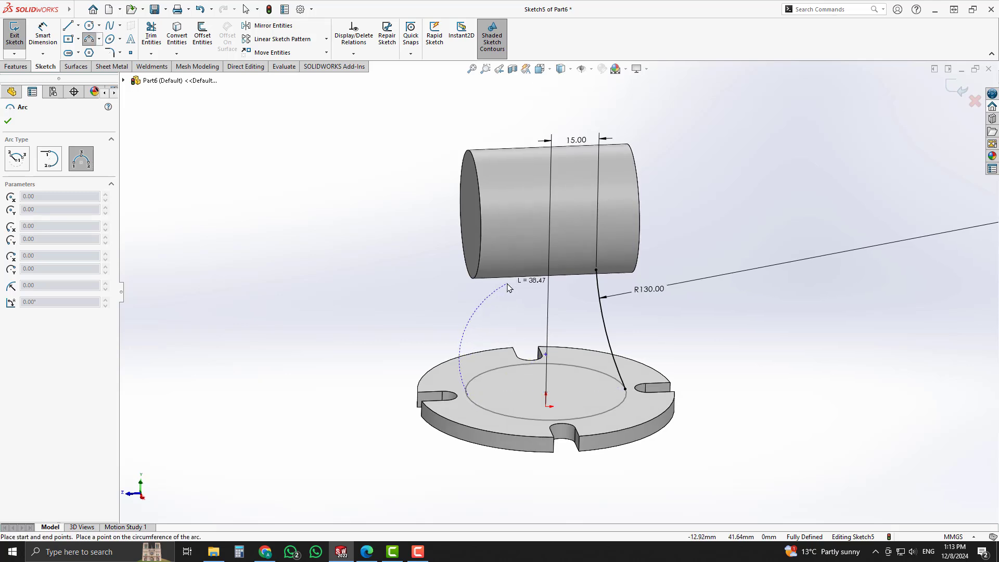
{"action": "left_click", "coordinate": [508, 287]}
{"action": "key", "text": "Escape"}
{"action": "key", "text": "ctrl+4"}
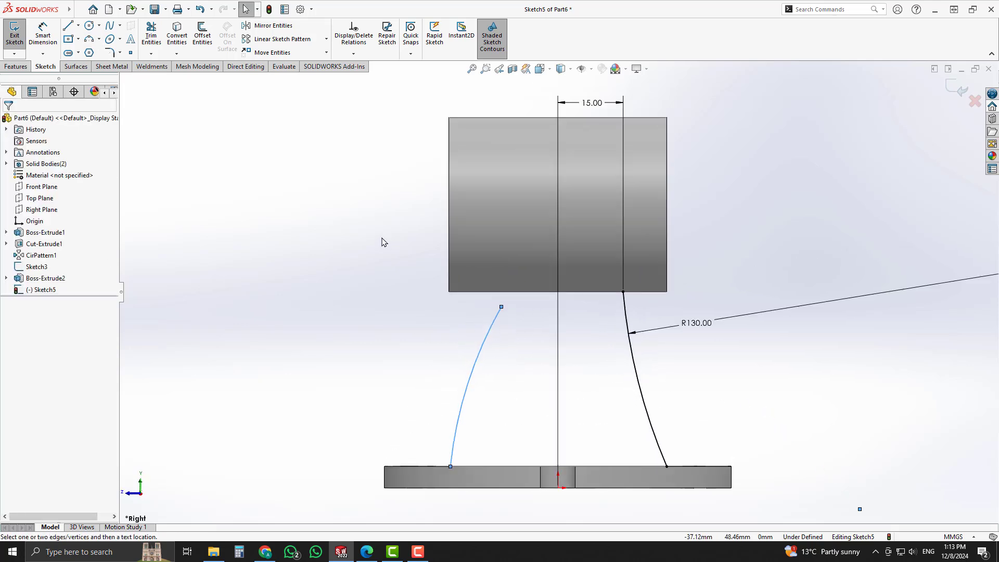
Dimension the second arc's radius and set it to 93 mm
{"action": "key", "text": "d"}
{"action": "left_click", "coordinate": [476, 352]}
{"action": "left_click", "coordinate": [436, 356]}
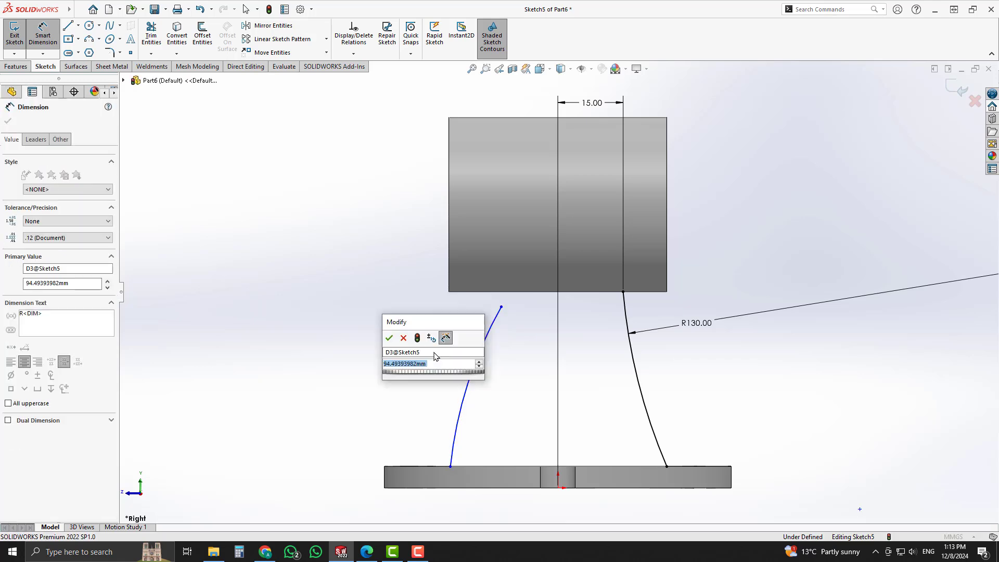
{"action": "type", "text": "93"}
{"action": "key", "text": "Return"}
{"action": "key", "text": "Escape"}
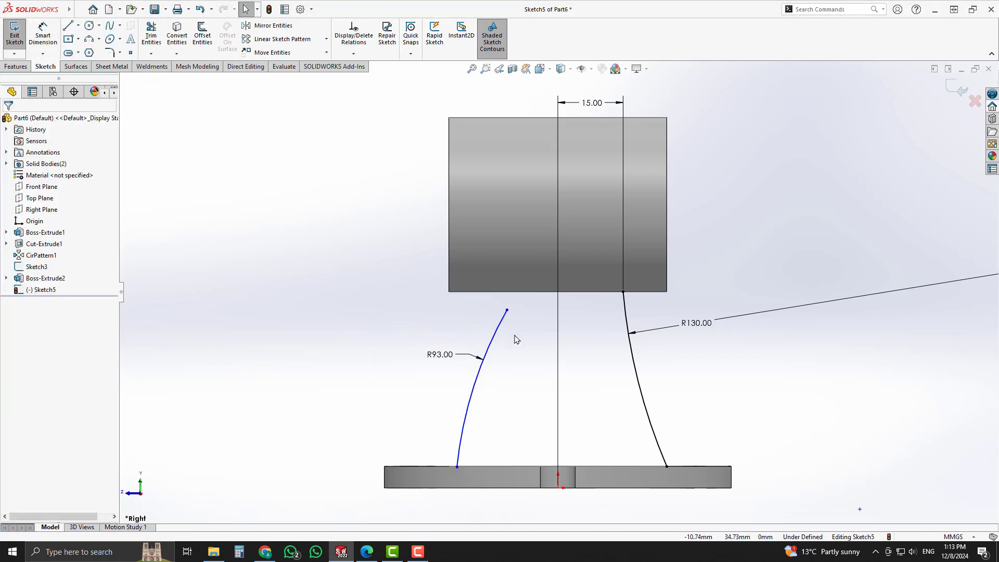
Dimension the horizontal distance from the R93 arc's upper endpoint to the origin and set it to 20 mm
{"action": "key", "text": "d"}
{"action": "left_click", "coordinate": [508, 312]}
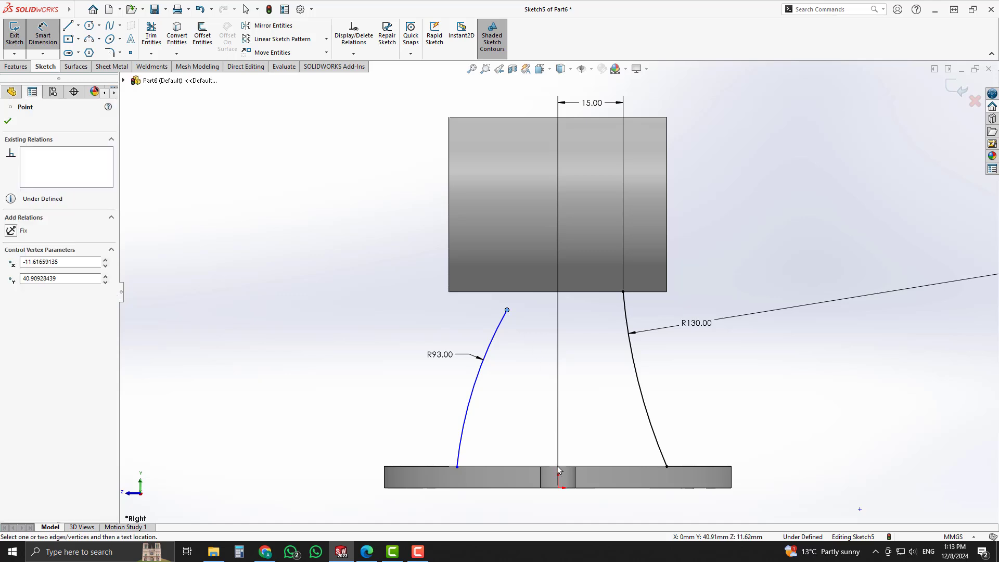
{"action": "left_click", "coordinate": [558, 488]}
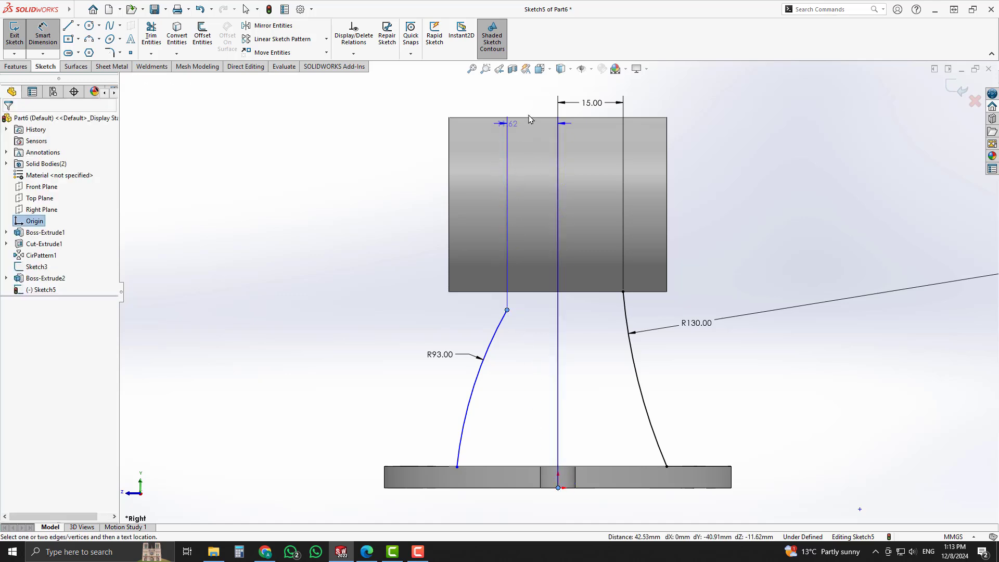
{"action": "left_click", "coordinate": [529, 118]}
{"action": "type", "text": "20"}
{"action": "key", "text": "Return"}
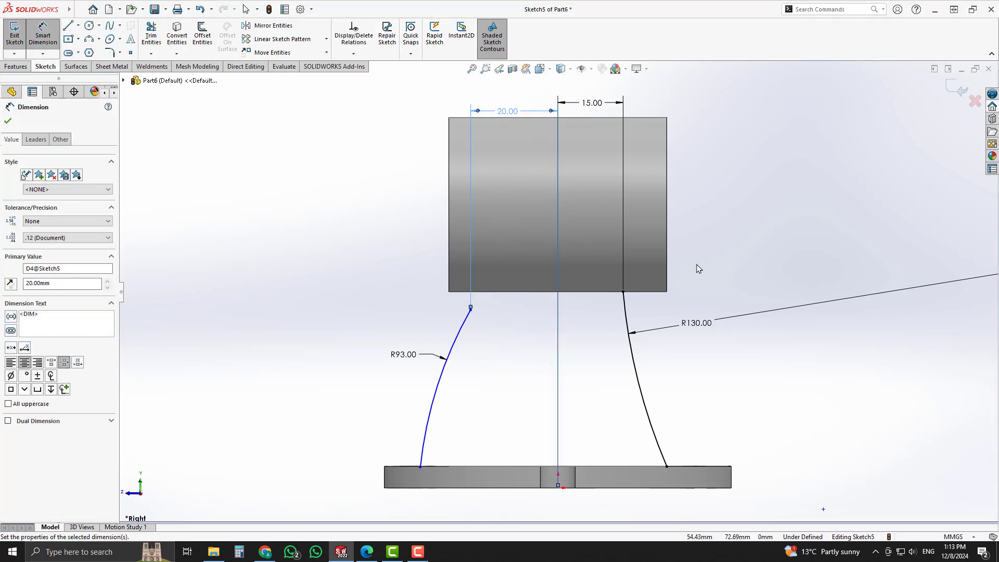
{"action": "key", "text": "Escape"}
Add a Pierce relation between the R93 arc's lower endpoint and the sketched circle on the flange's top face
{"action": "middle_click_drag", "start_coordinate": [510, 408], "coordinate": [515, 453]}
{"action": "left_click", "coordinate": [426, 459]}
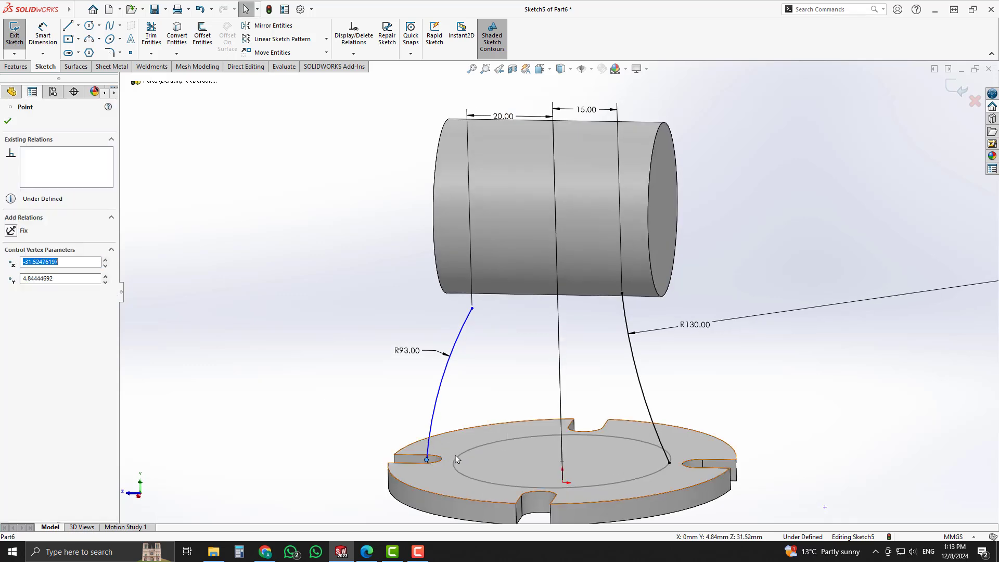
{"action": "left_click", "coordinate": [454, 460], "text": "ctrl"}
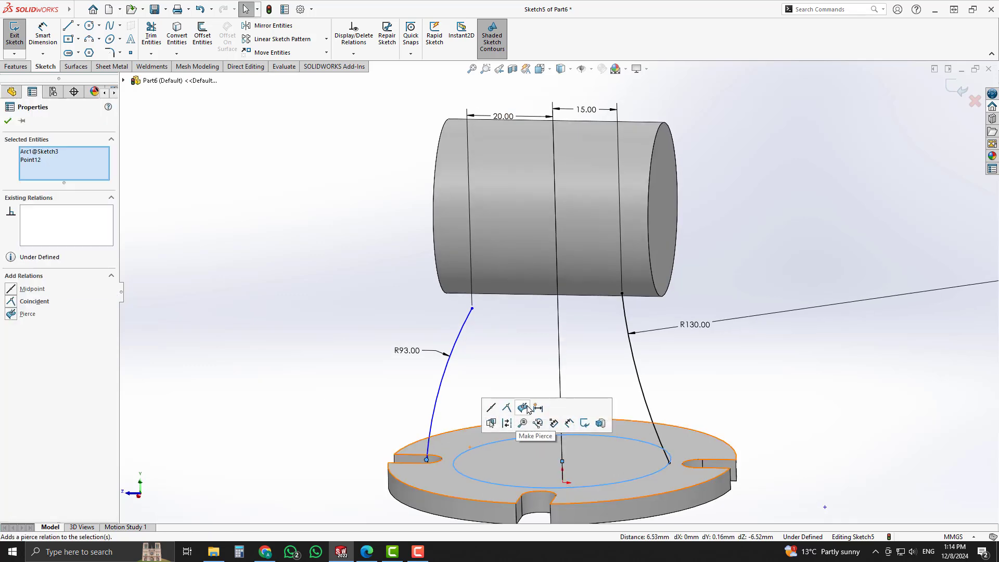
{"action": "left_click", "coordinate": [522, 408]}
{"action": "left_click", "coordinate": [330, 323]}
{"action": "key", "text": "ctrl+4"}
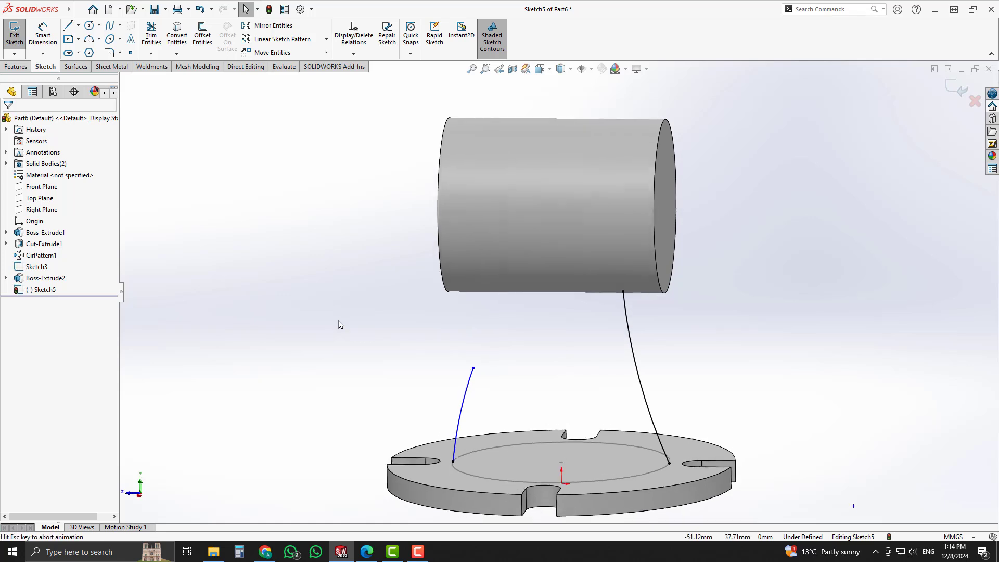
Make the R93 arc's upper endpoint coincident with the pipe's lower silhouette edge and exit the sketch
{"action": "left_click", "coordinate": [471, 372]}
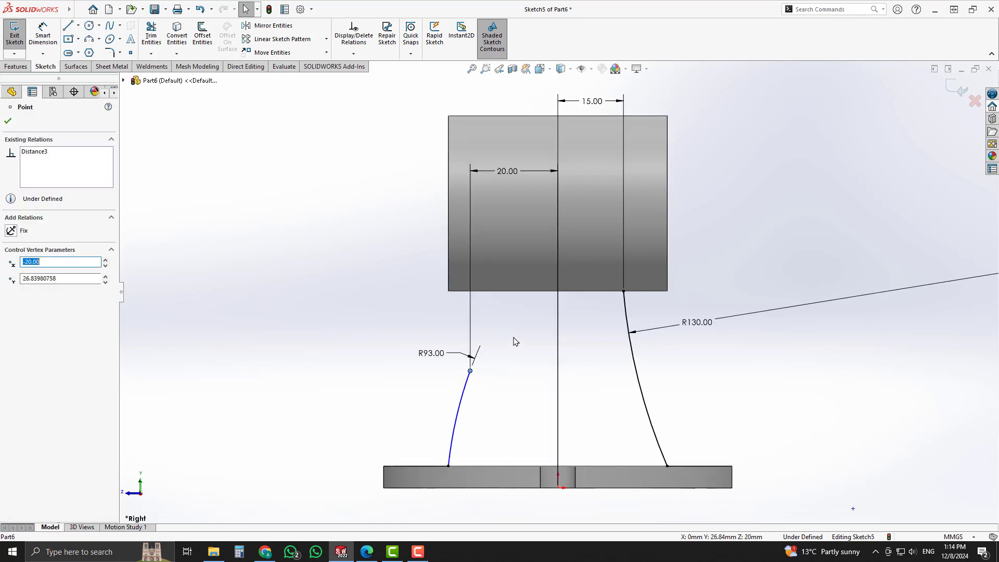
{"action": "left_click", "coordinate": [511, 293], "text": "ctrl"}
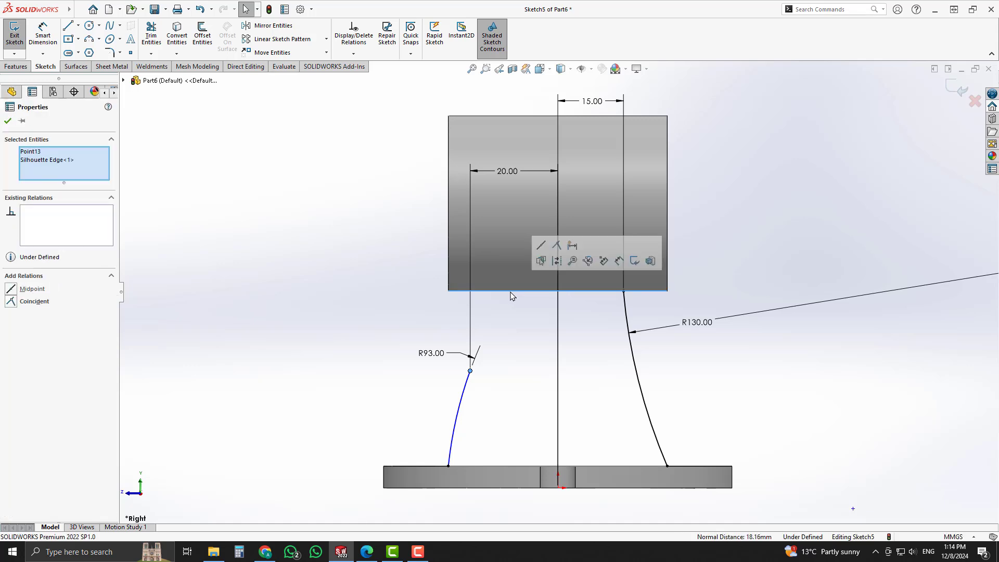
{"action": "left_click", "coordinate": [557, 246]}
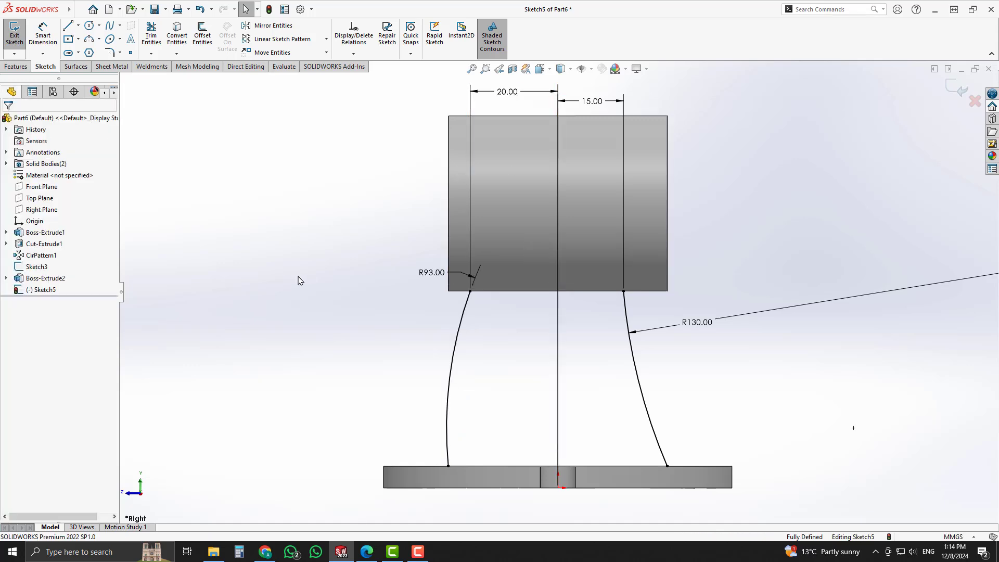
{"action": "middle_click_drag", "start_coordinate": [298, 281], "coordinate": [297, 295]}
{"action": "middle_click_drag", "start_coordinate": [404, 319], "coordinate": [356, 312]}
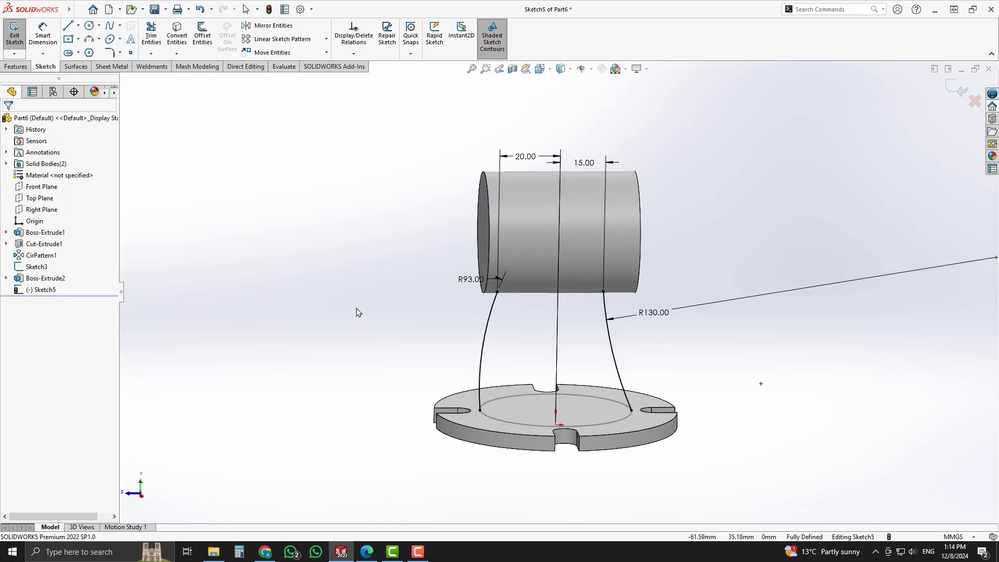
{"action": "double_click", "coordinate": [264, 254]}
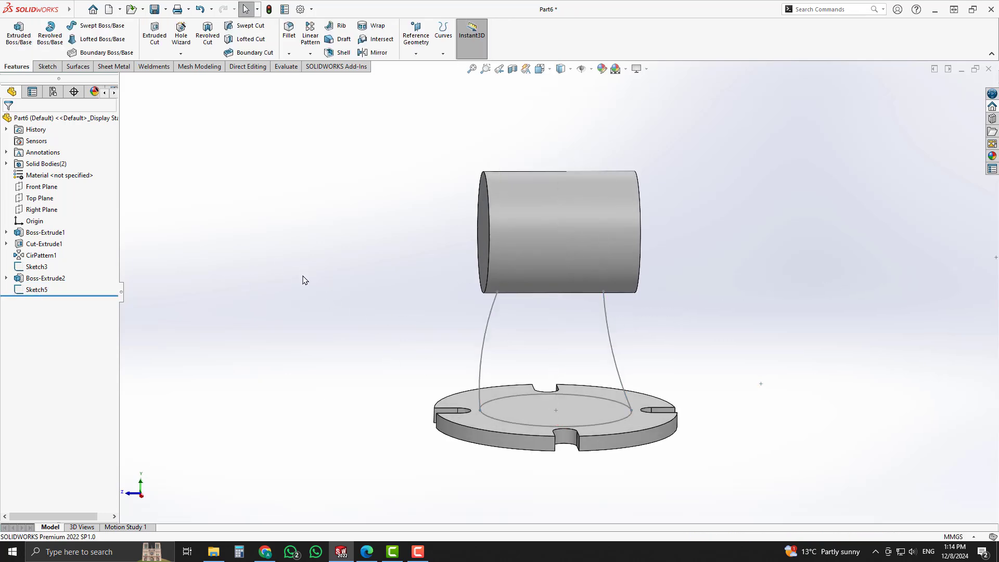
Switch to the PDF drawing and examine the front view for the support's edge radii and upper offsets
{"action": "left_click", "coordinate": [362, 555]}
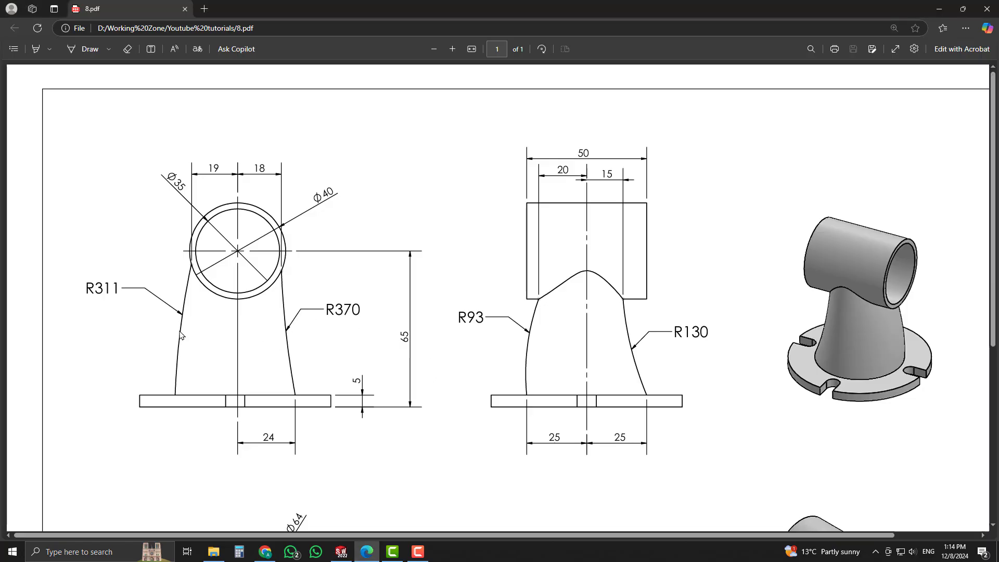
{"action": "scroll", "coordinate": [156, 344], "scroll_direction": "down", "scroll_amount": 1}
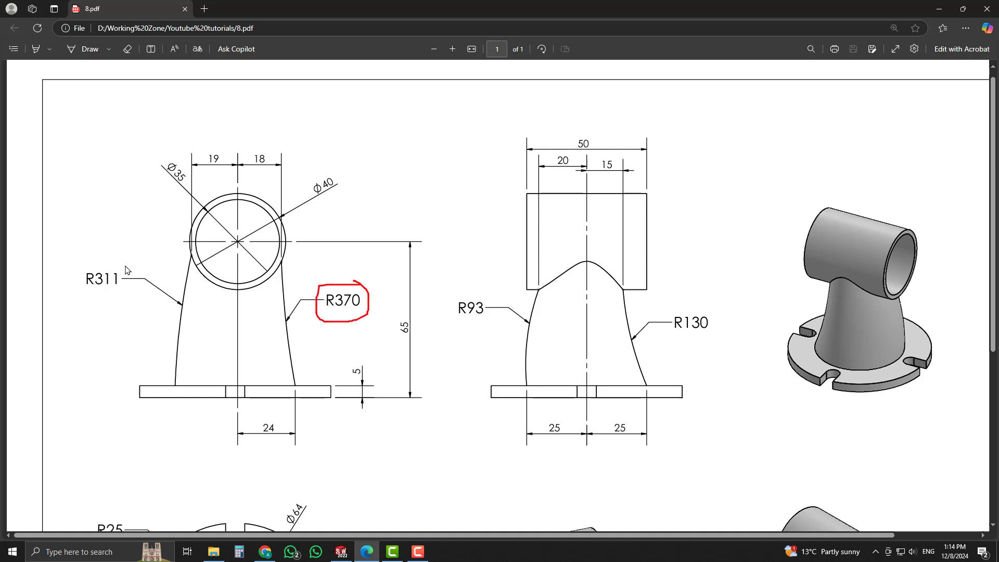
{"action": "mouse_move", "coordinate": [126, 264]}
{"action": "left_mouse_down"}
{"action": "mouse_move", "coordinate": [78, 262]}
{"action": "mouse_move", "coordinate": [74, 297]}
{"action": "left_mouse_up"}
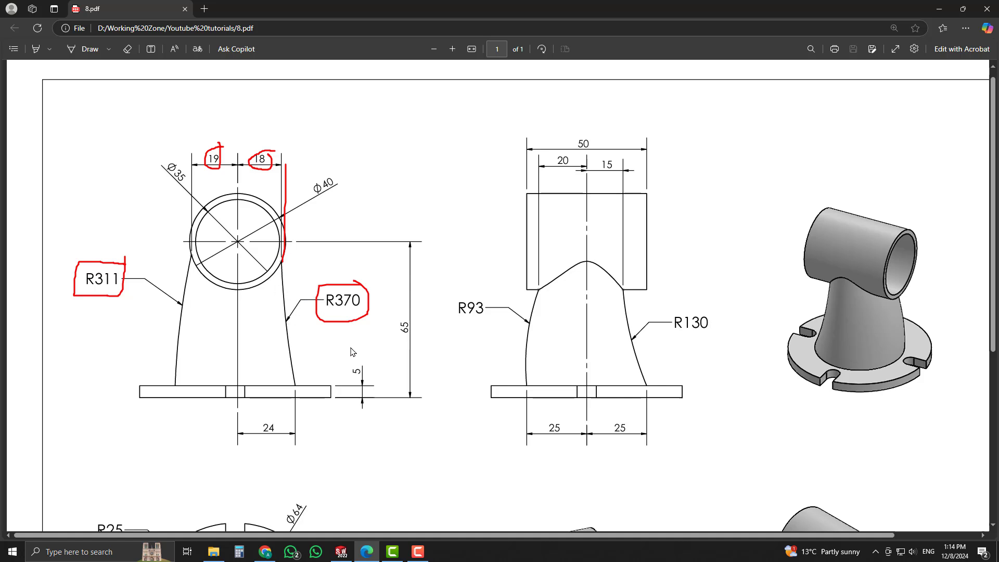
Switch back to SOLIDWORKS and start a new sketch on the Front Plane
{"action": "left_click", "coordinate": [341, 551]}
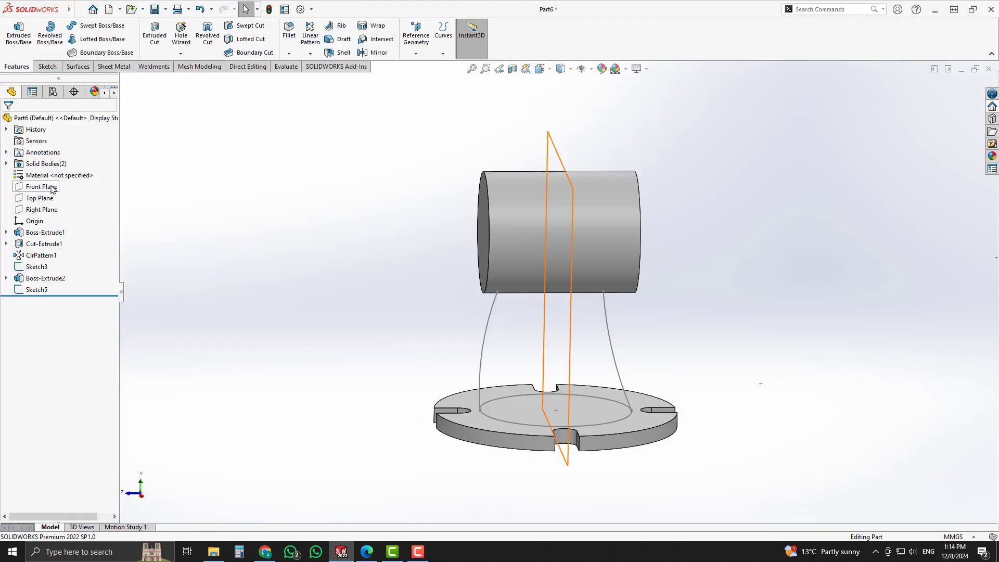
{"action": "left_click", "coordinate": [42, 187]}
{"action": "left_click", "coordinate": [68, 177]}
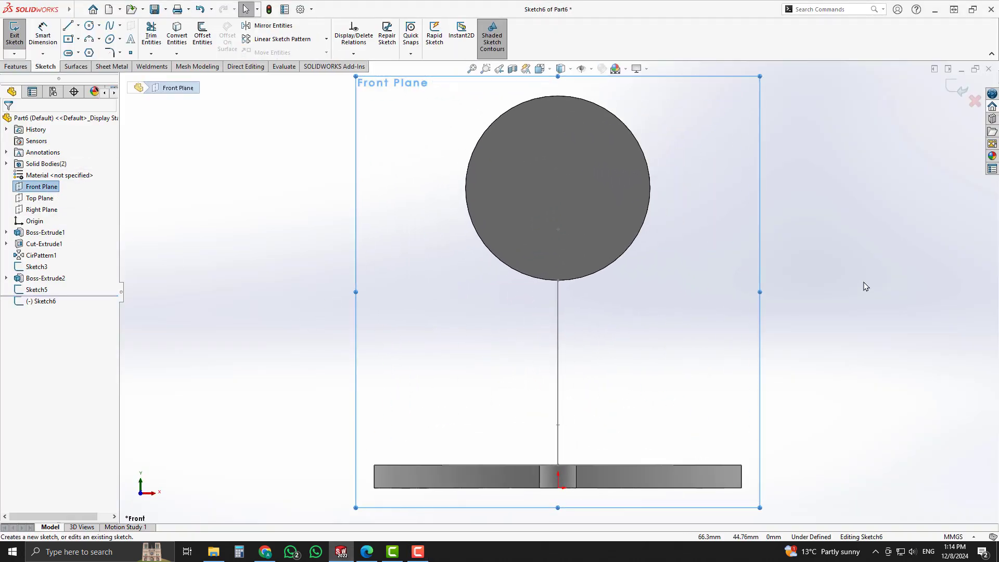
Sketch a three-point arc of about 87 mm radius from the flange circle's +X side up toward the pipe's underside
{"action": "left_click", "coordinate": [87, 43]}
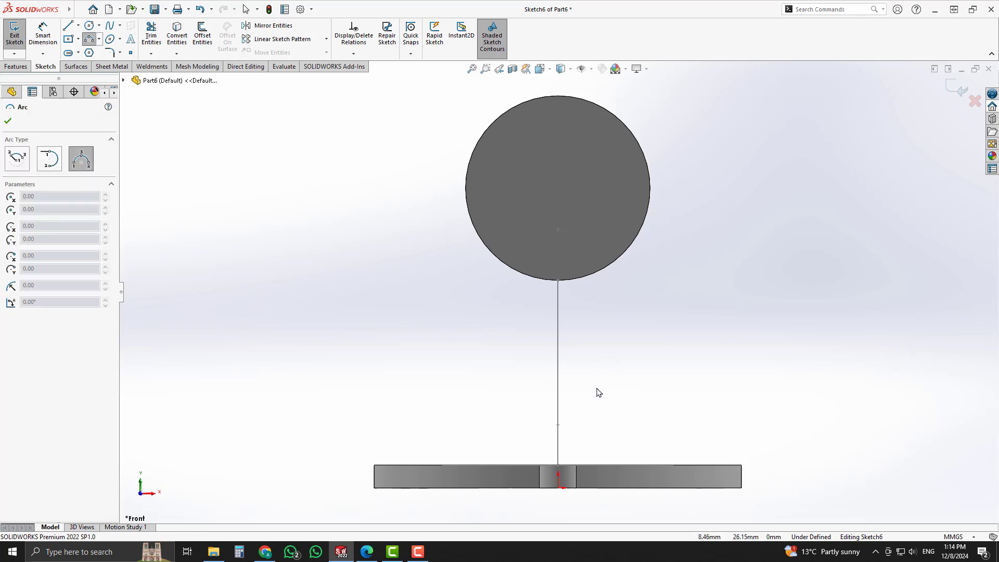
{"action": "middle_click_drag", "start_coordinate": [598, 393], "coordinate": [656, 457]}
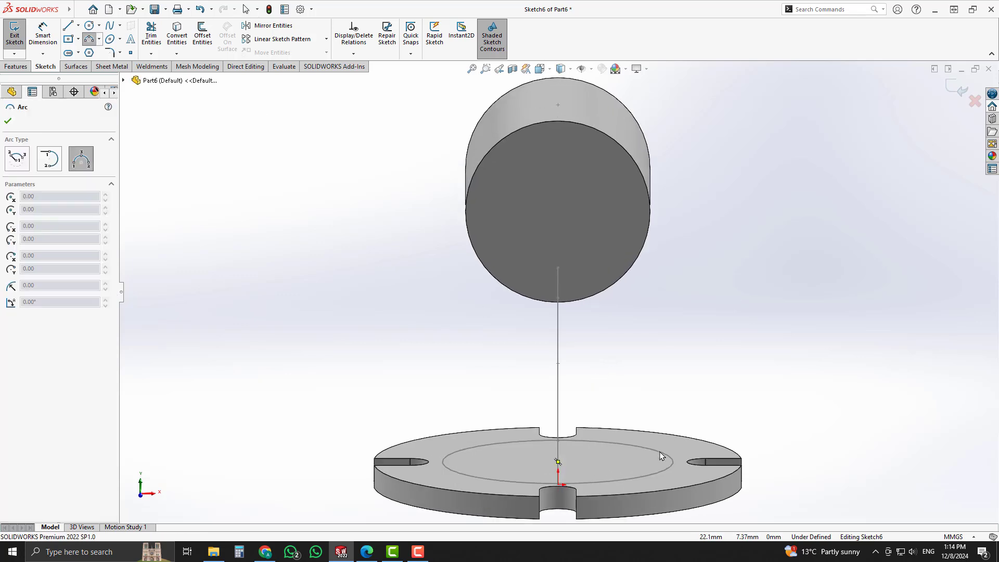
{"action": "left_click", "coordinate": [368, 554]}
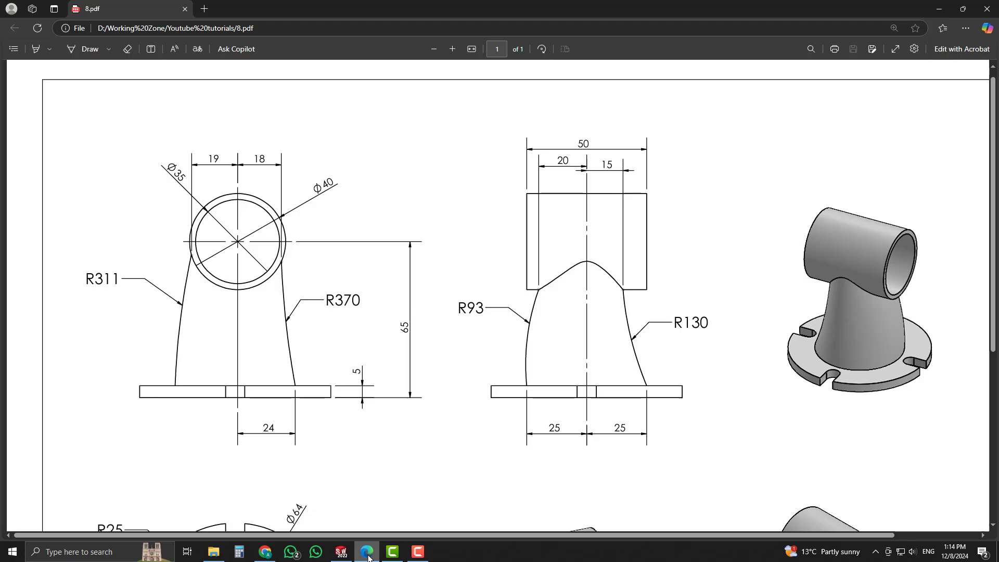
{"action": "left_click", "coordinate": [342, 553]}
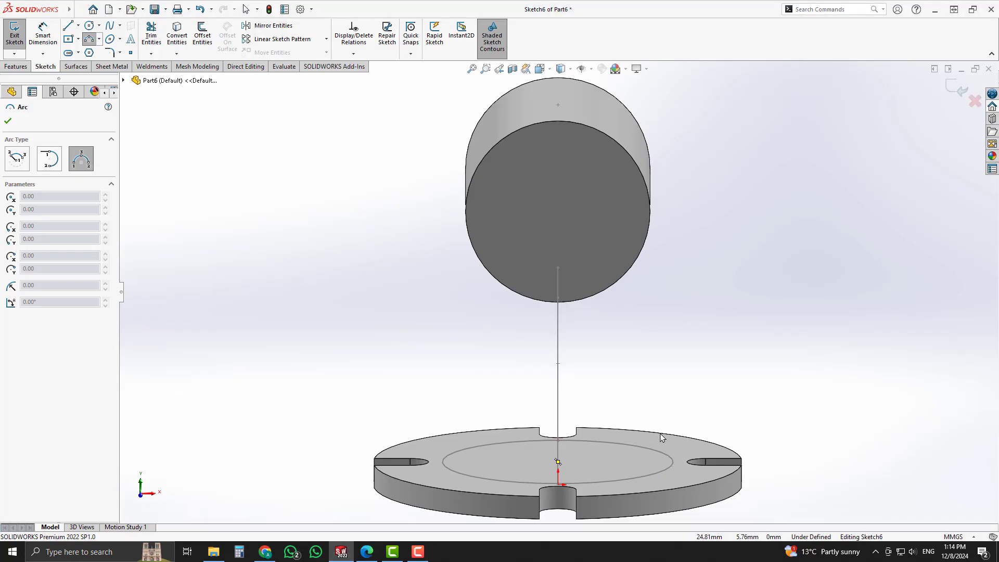
{"action": "left_click", "coordinate": [673, 458]}
{"action": "left_click", "coordinate": [626, 294]}
{"action": "left_click", "coordinate": [632, 341]}
{"action": "key", "text": "Escape"}
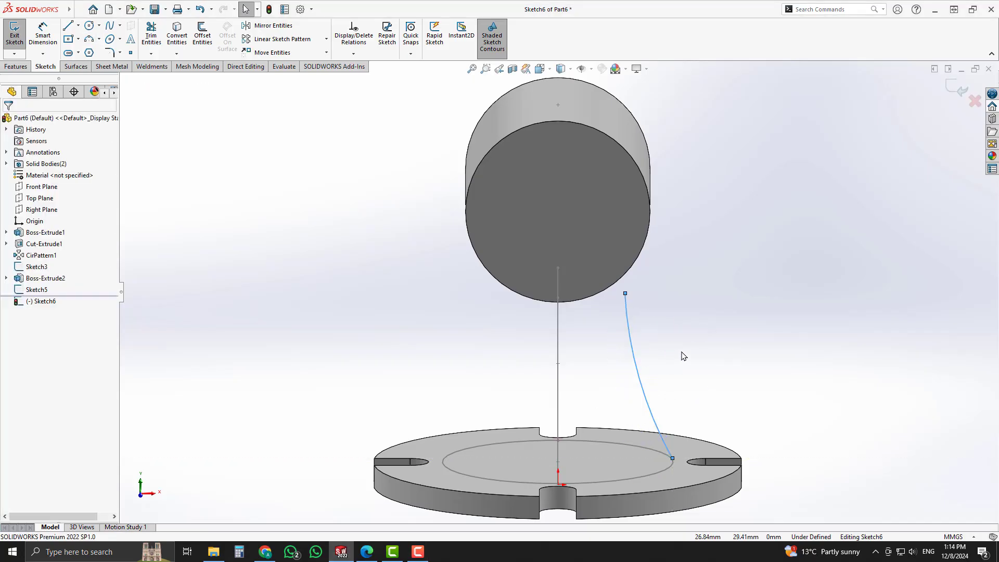
Add a Pierce relation between the new arc's lower endpoint and the flange's sketched circle, and return to the front view
{"action": "middle_click_drag", "start_coordinate": [684, 356], "coordinate": [670, 383]}
{"action": "left_click", "coordinate": [671, 450]}
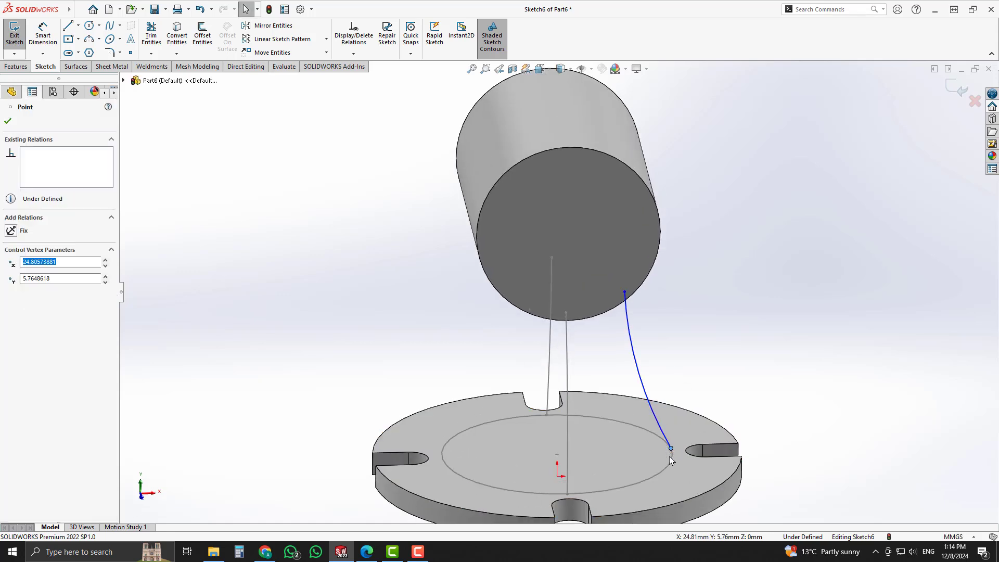
{"action": "left_click", "coordinate": [672, 459], "text": "ctrl"}
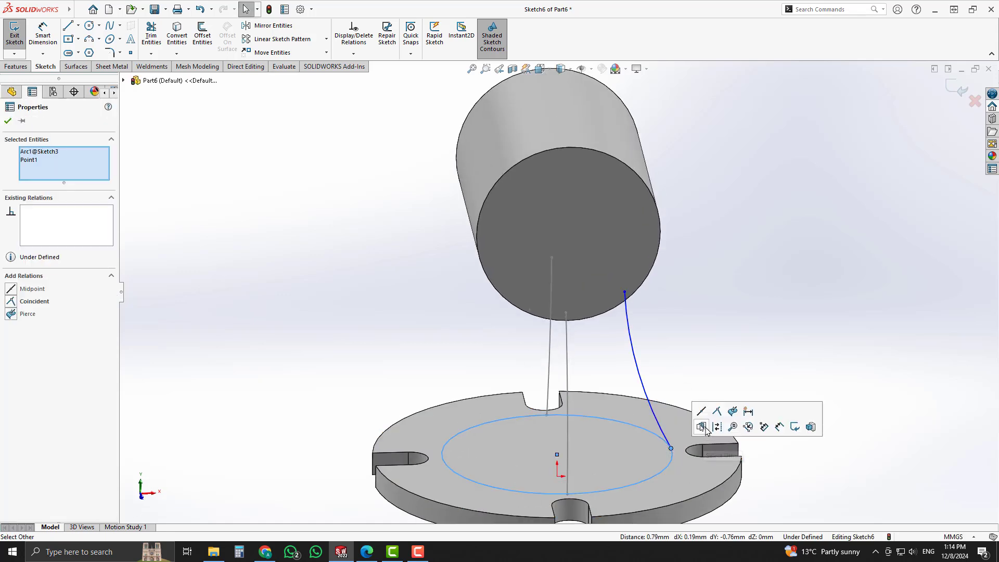
{"action": "left_click", "coordinate": [732, 412]}
{"action": "key", "text": "ctrl+1"}
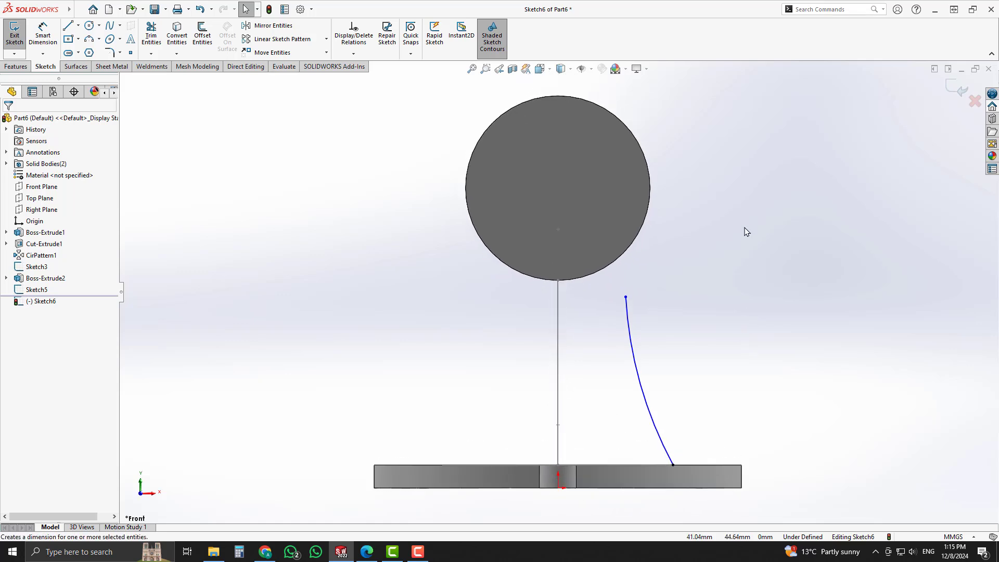
Dimension the front-view arc's radius and set it to 370 mm
{"action": "key", "text": "d"}
{"action": "left_click", "coordinate": [632, 355]}
{"action": "left_click", "coordinate": [658, 348]}
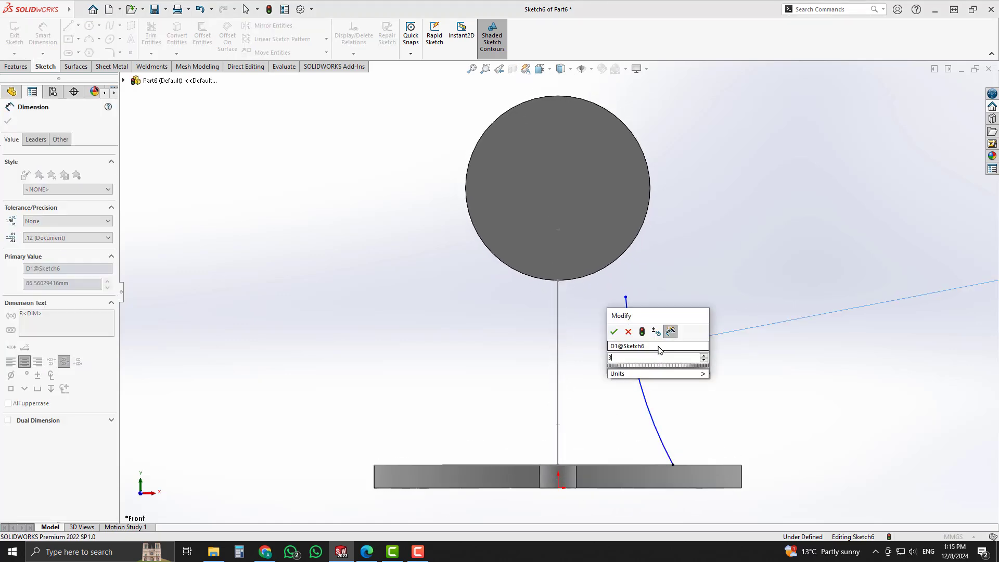
{"action": "type", "text": "370"}
{"action": "key", "text": "Return"}
{"action": "key", "text": "f"}
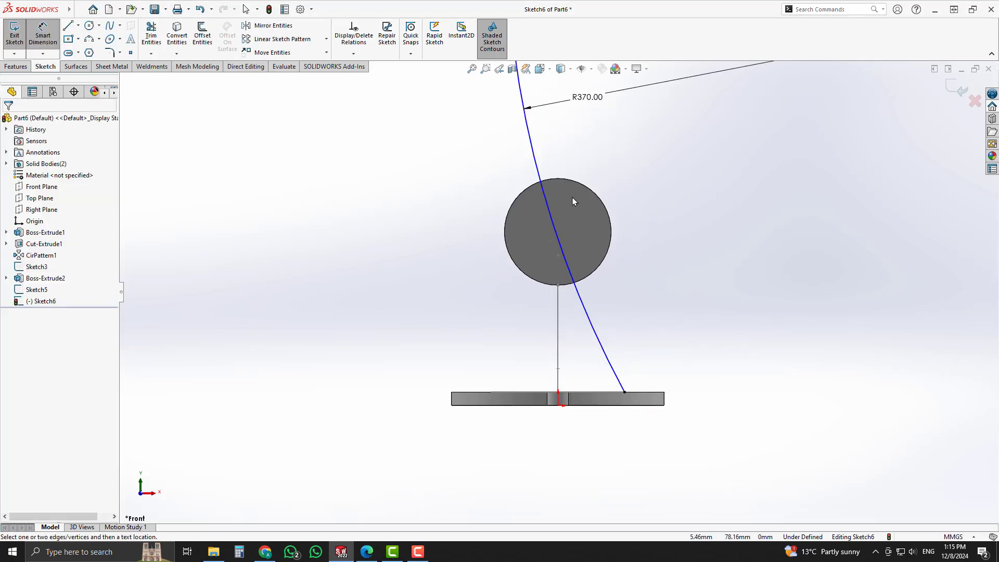
Try to reposition the arc's far upper endpoint and delete the arc's R370 dimension
{"action": "left_click", "coordinate": [529, 109]}
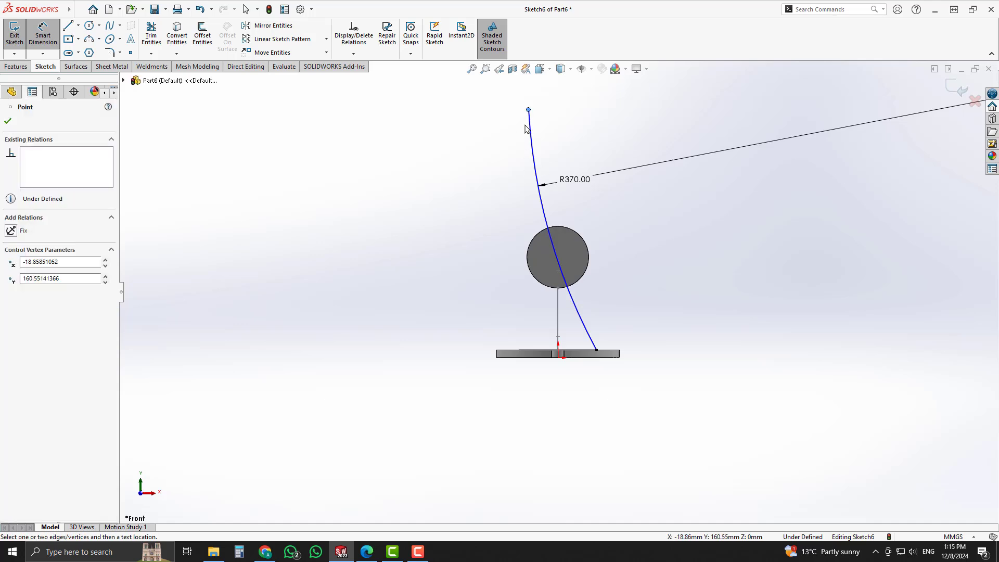
{"action": "left_click", "coordinate": [526, 129]}
{"action": "left_click", "coordinate": [529, 110]}
{"action": "left_click", "coordinate": [519, 133]}
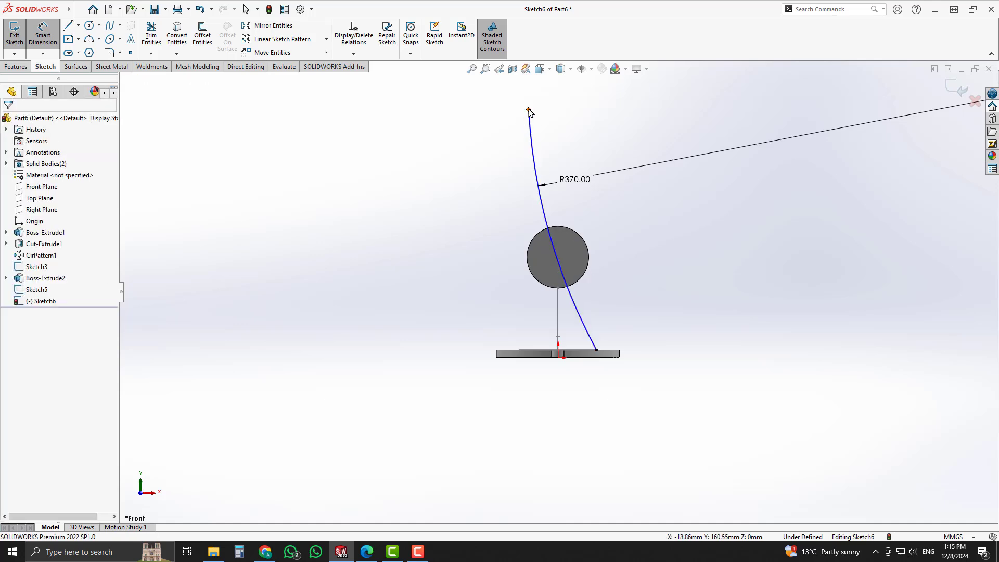
{"action": "left_click", "coordinate": [529, 110]}
{"action": "key", "text": "Escape"}
{"action": "key", "text": "Escape"}
{"action": "left_click", "coordinate": [579, 183]}
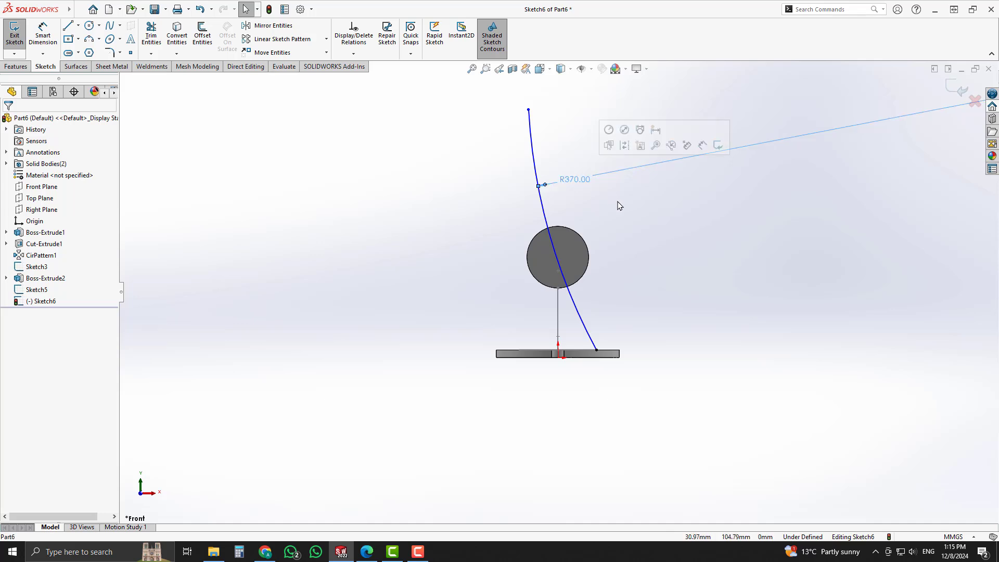
{"action": "key", "text": "Delete"}
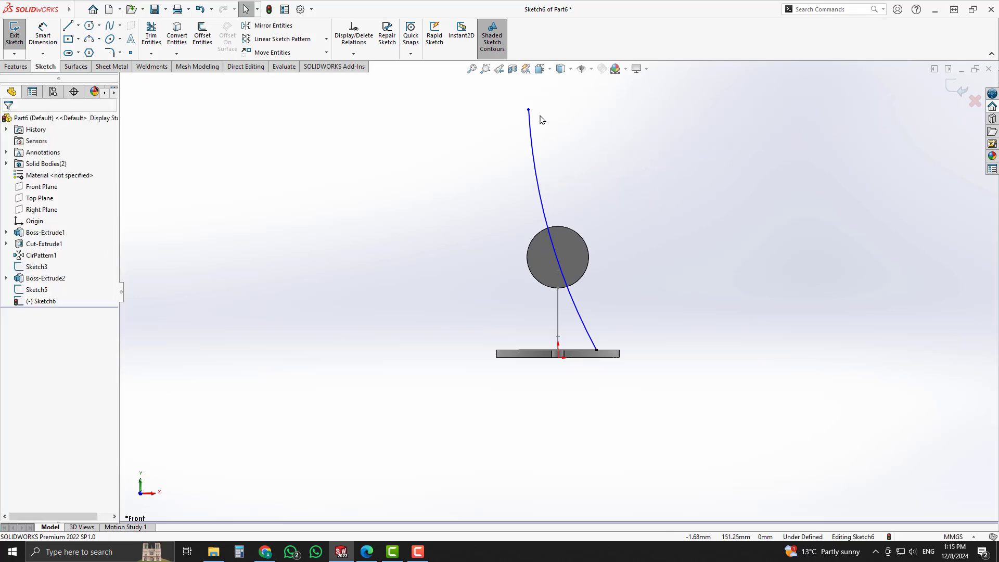
Move the arc's upper endpoint down to just below the pipe's circular profile, shortening the arc
{"action": "left_click_drag", "start_coordinate": [529, 110], "coordinate": [576, 297]}
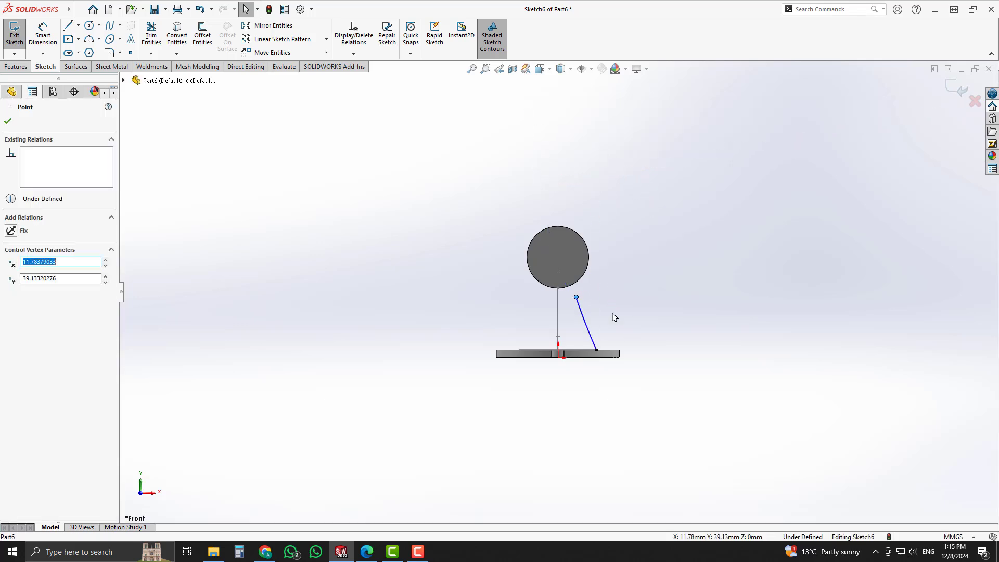
{"action": "left_click", "coordinate": [612, 313]}
{"action": "scroll", "coordinate": [598, 296], "scroll_direction": "down", "scroll_amount": 7}
{"action": "left_click", "coordinate": [533, 295]}
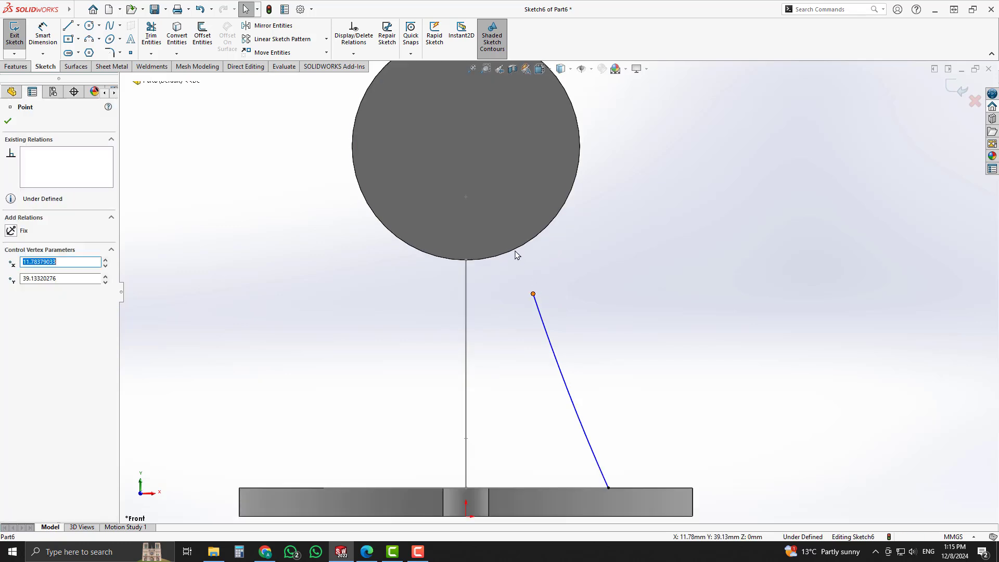
{"action": "left_click", "coordinate": [517, 253], "text": "ctrl"}
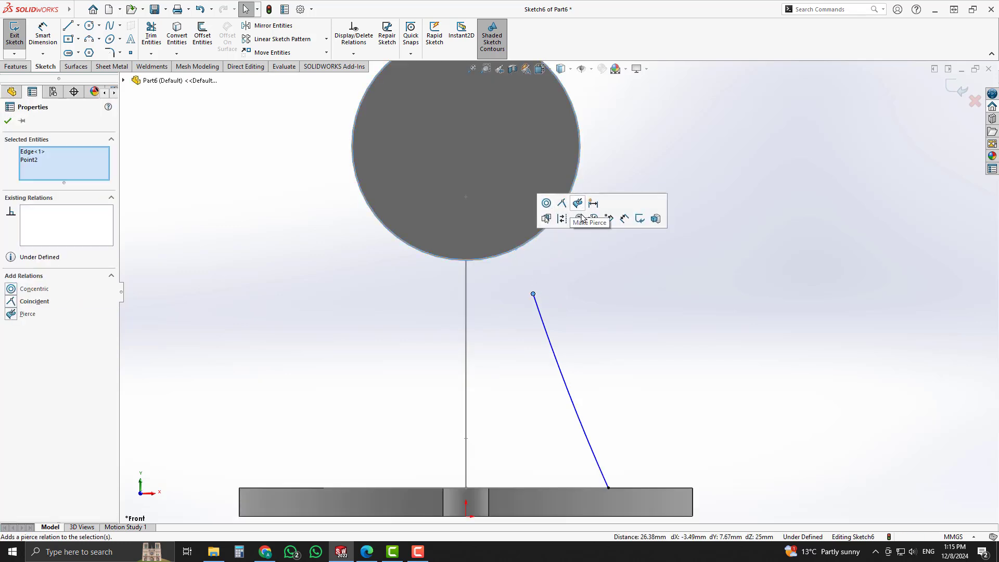
{"action": "left_click", "coordinate": [547, 204]}
{"action": "left_click", "coordinate": [564, 272]}
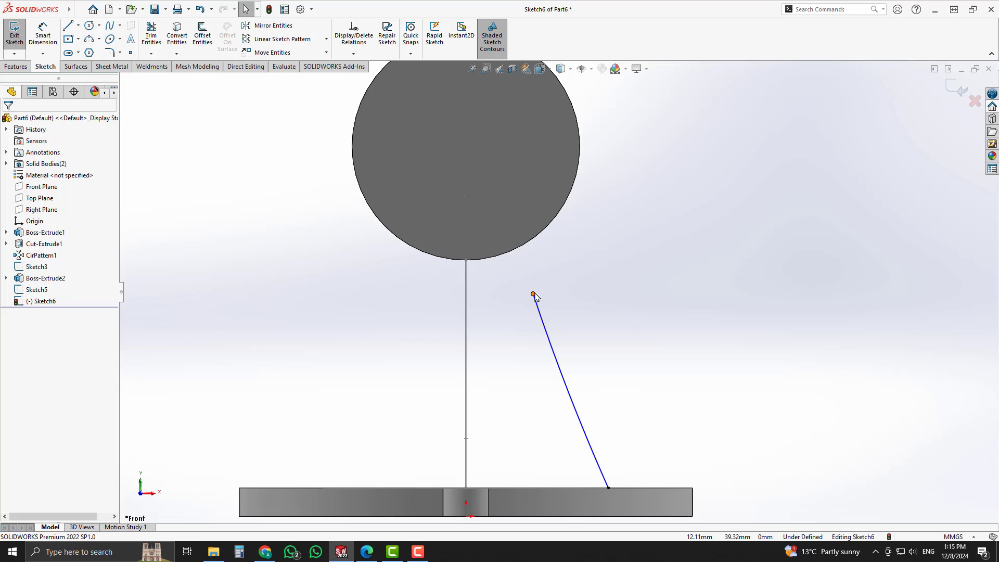
{"action": "left_click", "coordinate": [525, 245]}
{"action": "left_click", "coordinate": [534, 294]}
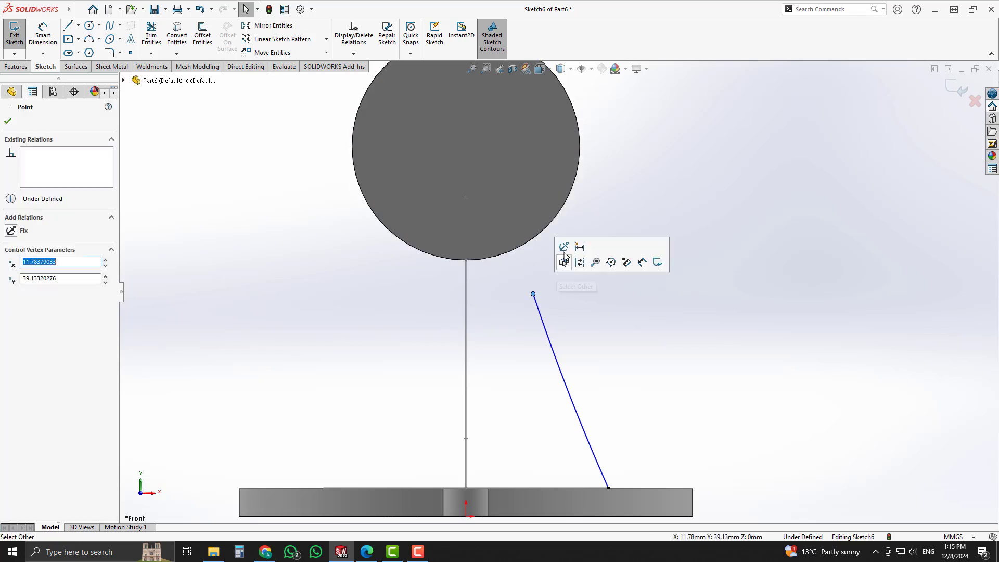
{"action": "left_click", "coordinate": [568, 297]}
Make the front-view arc's upper endpoint coincident with the pipe's circular edge
{"action": "left_click", "coordinate": [534, 295]}
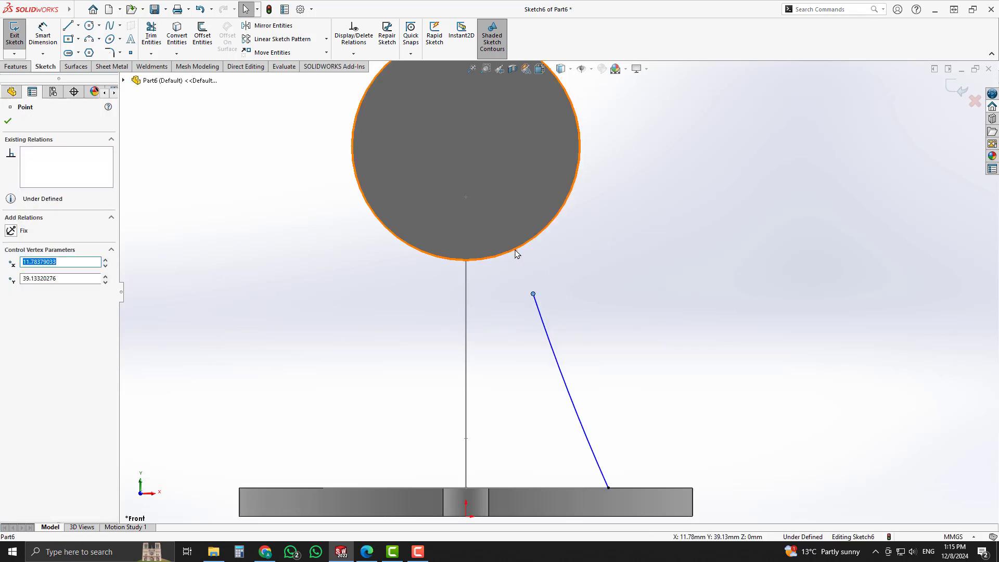
{"action": "left_click", "coordinate": [518, 252], "text": "ctrl"}
{"action": "left_click", "coordinate": [561, 204]}
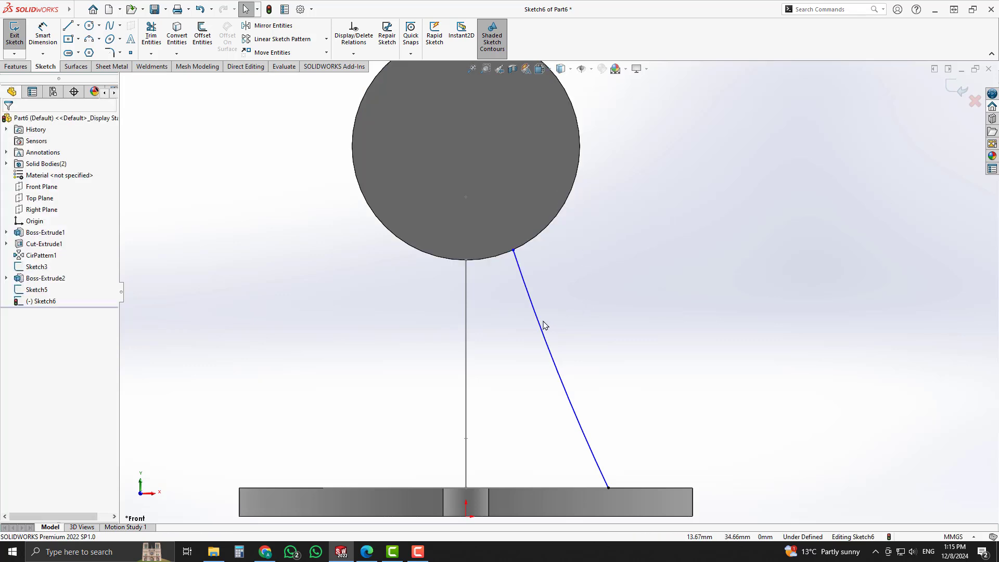
Bow the arc inward to a radius of about 98 mm and slide its upper endpoint along the pipe's edge
{"action": "mouse_move", "coordinate": [543, 331]}
{"action": "left_mouse_down"}
{"action": "mouse_move", "coordinate": [517, 348]}
{"action": "mouse_move", "coordinate": [533, 335]}
{"action": "left_mouse_up"}
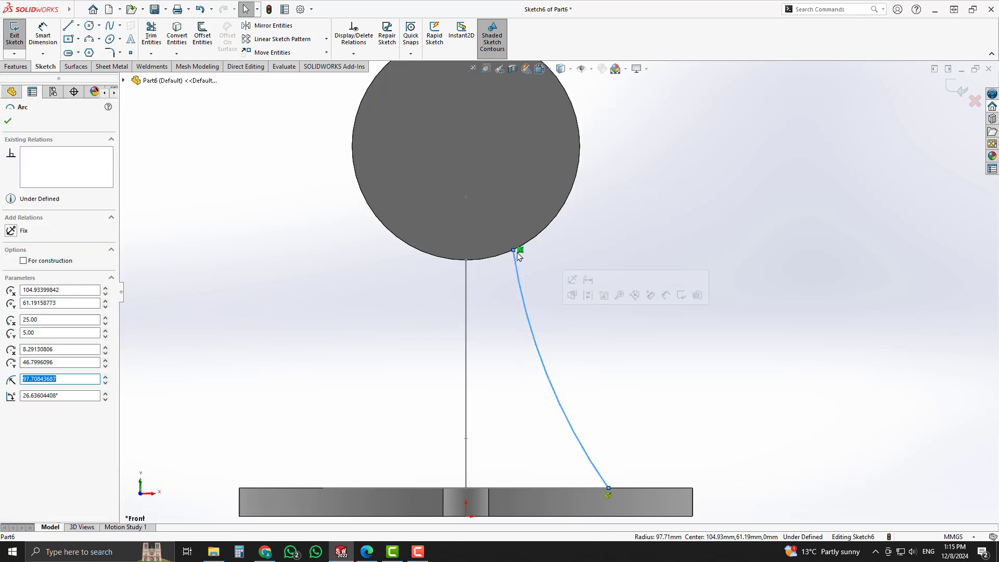
{"action": "left_click_drag", "start_coordinate": [514, 250], "coordinate": [528, 242]}
{"action": "left_click", "coordinate": [588, 297]}
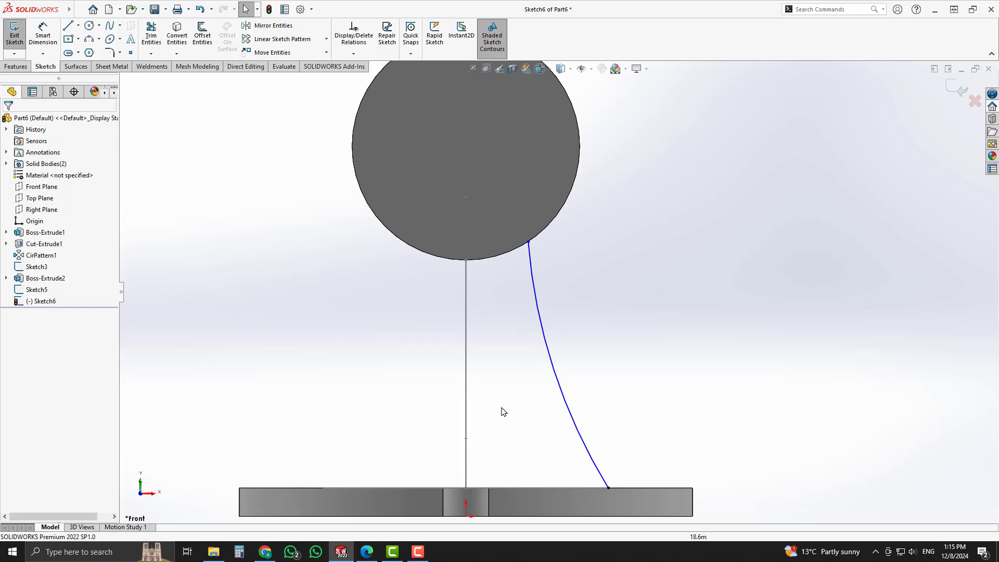
Check the front view in the PDF drawing and dimension the arc's upper endpoint 18 mm horizontally from the origin
{"action": "left_click", "coordinate": [367, 554]}
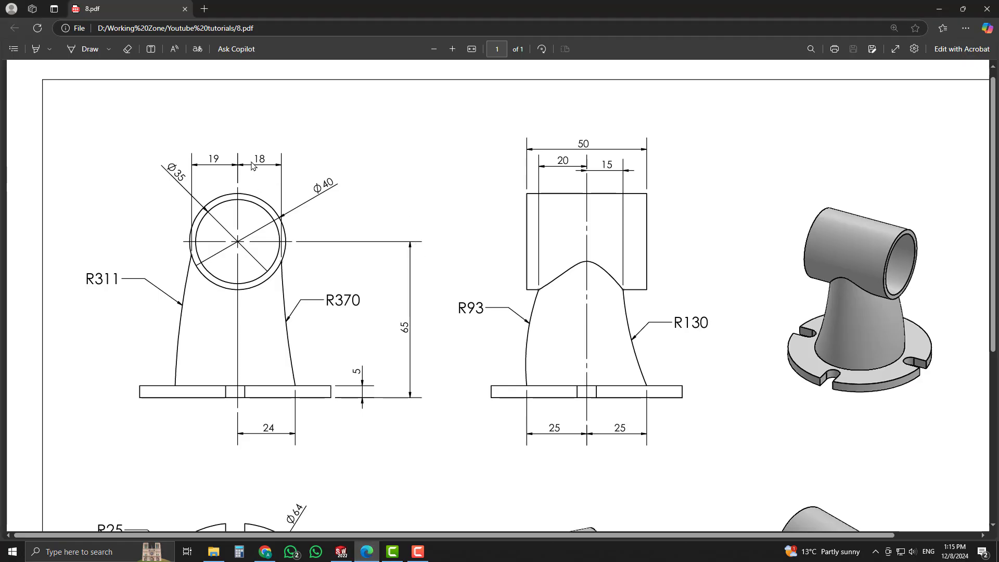
{"action": "left_click_drag", "start_coordinate": [252, 161], "coordinate": [265, 164]}
{"action": "left_click", "coordinate": [359, 227]}
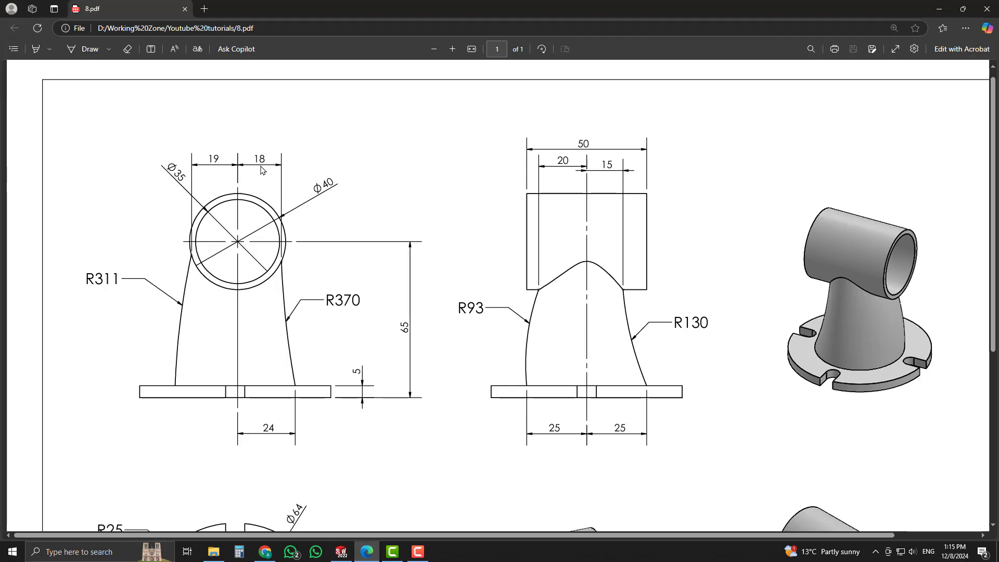
{"action": "left_click", "coordinate": [348, 553]}
{"action": "right_click_drag", "start_coordinate": [696, 284], "coordinate": [693, 214]}
{"action": "scroll", "coordinate": [529, 397], "scroll_direction": "up", "scroll_amount": 2}
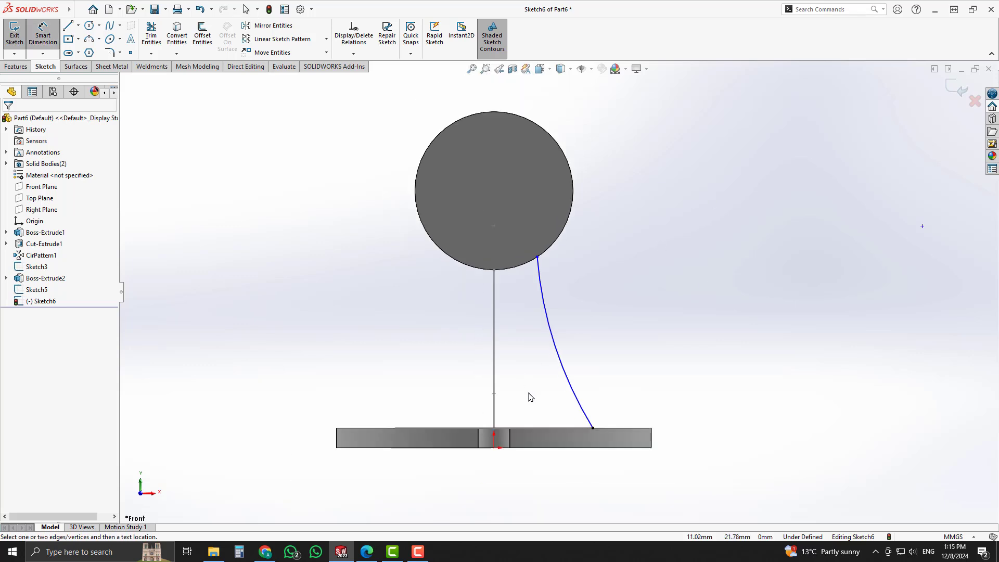
{"action": "scroll", "coordinate": [521, 420], "scroll_direction": "down", "scroll_amount": 1}
{"action": "left_click", "coordinate": [488, 454]}
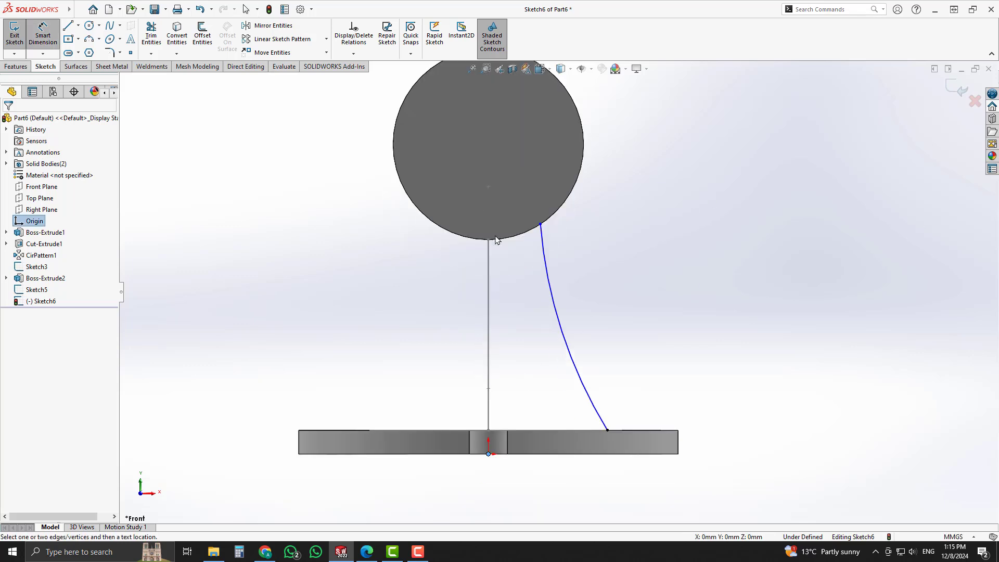
{"action": "left_click", "coordinate": [540, 223]}
{"action": "left_click", "coordinate": [515, 185]}
{"action": "key", "text": "Return"}
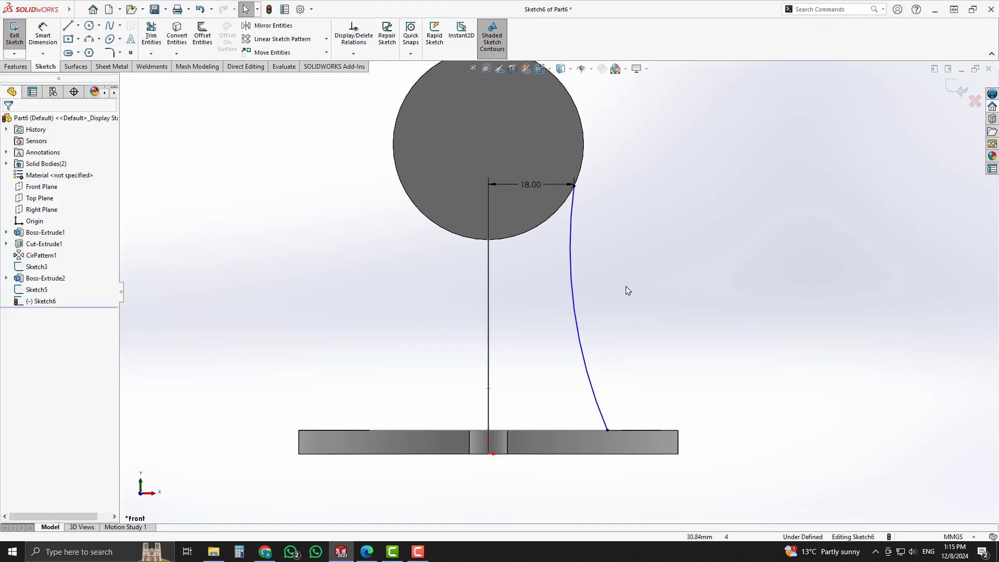
Dimension the arc's radius and set it to 370 mm
{"action": "left_click", "coordinate": [574, 292]}
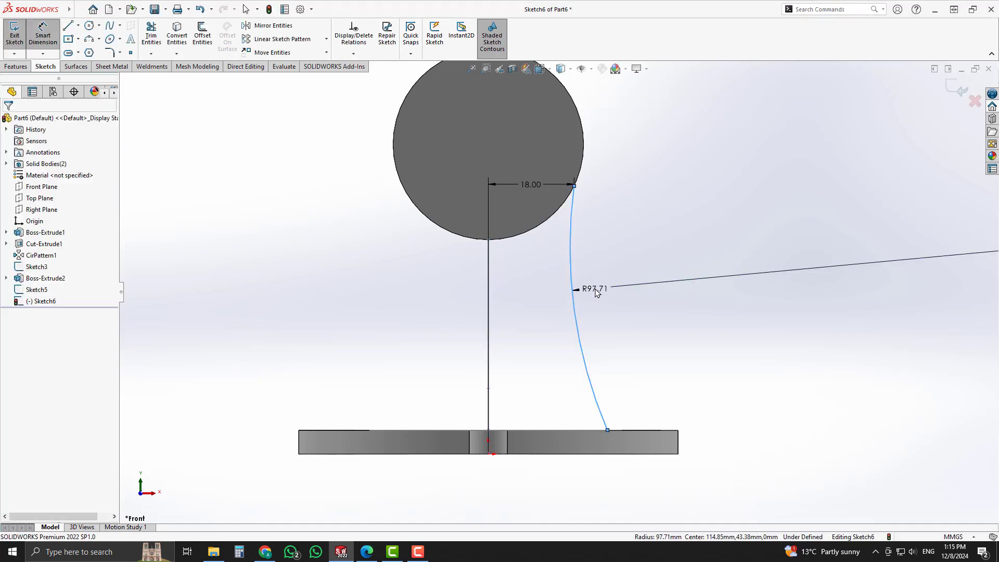
{"action": "left_click", "coordinate": [596, 293]}
{"action": "type", "text": "370"}
{"action": "key", "text": "Return"}
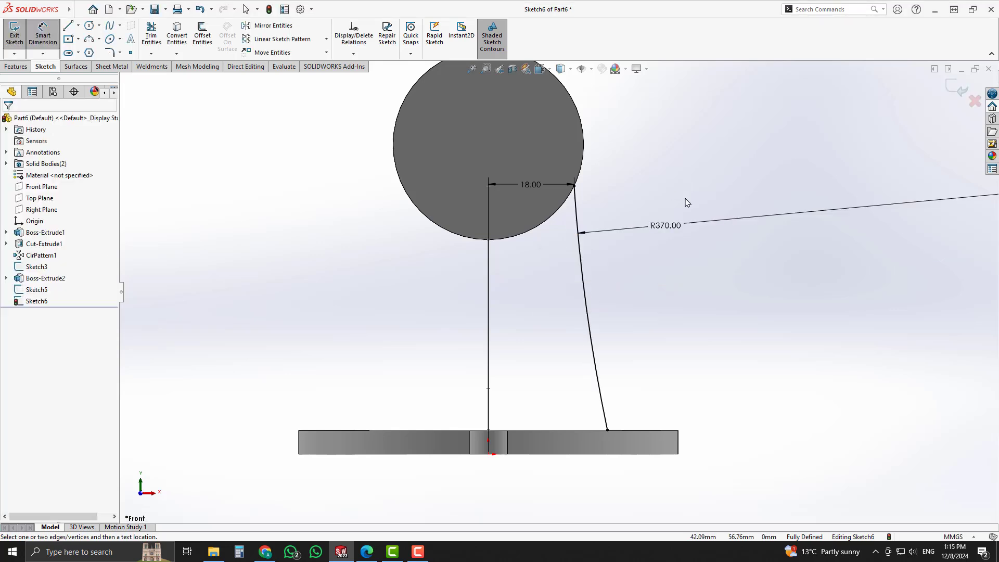
{"action": "scroll", "coordinate": [569, 349], "scroll_direction": "up", "scroll_amount": 2}
{"action": "scroll", "coordinate": [568, 276], "scroll_direction": "down", "scroll_amount": 2}
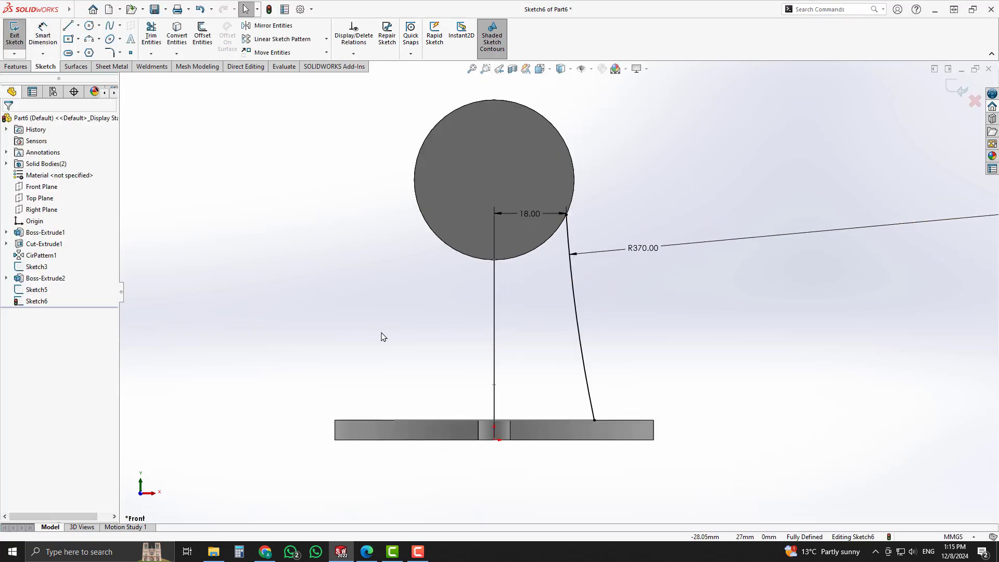
Check the R311 edge in the PDF drawing and sketch a three-point arc of about 119 mm radius from the flange's circle up towards the pipe
{"action": "left_click", "coordinate": [378, 553]}
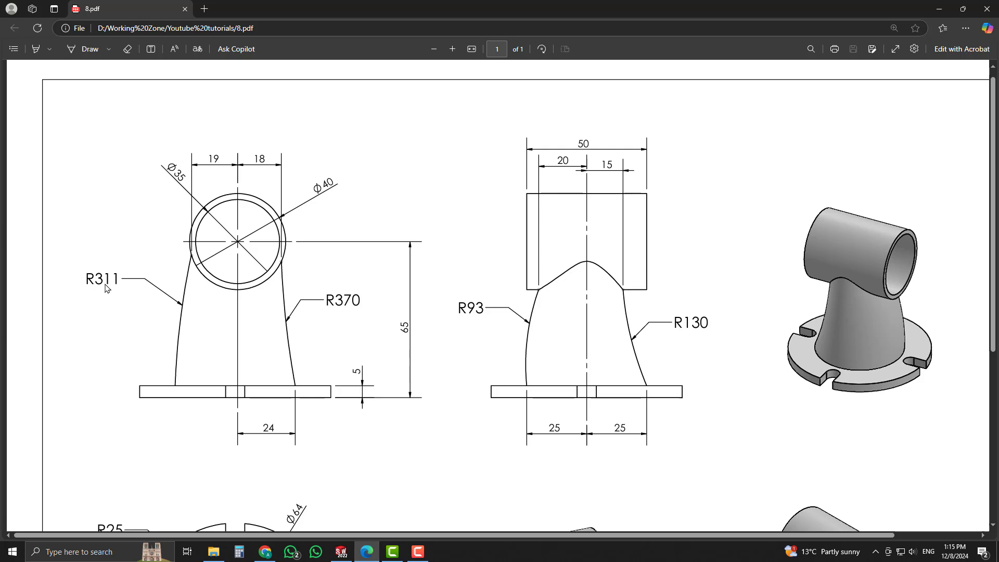
{"action": "left_click_drag", "start_coordinate": [120, 289], "coordinate": [61, 283]}
{"action": "left_click", "coordinate": [139, 357]}
{"action": "left_click", "coordinate": [341, 552]}
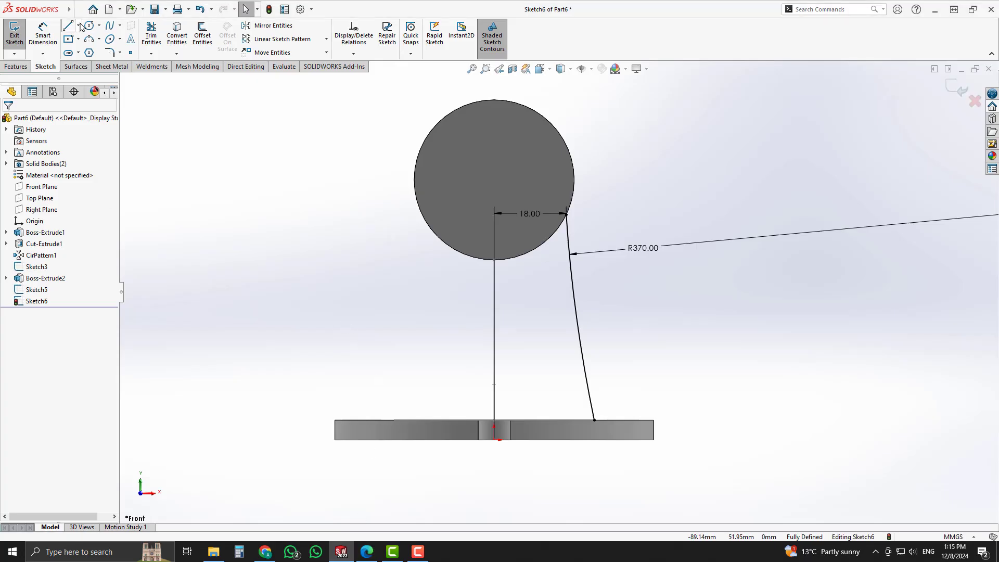
{"action": "left_click", "coordinate": [89, 40]}
{"action": "middle_click_drag", "start_coordinate": [182, 144], "coordinate": [252, 285]}
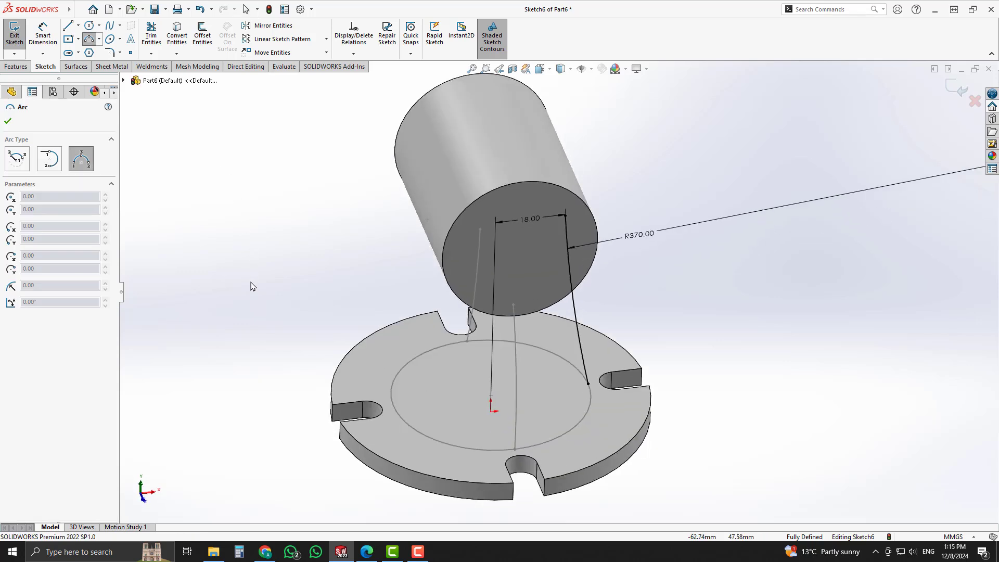
{"action": "left_click", "coordinate": [394, 407]}
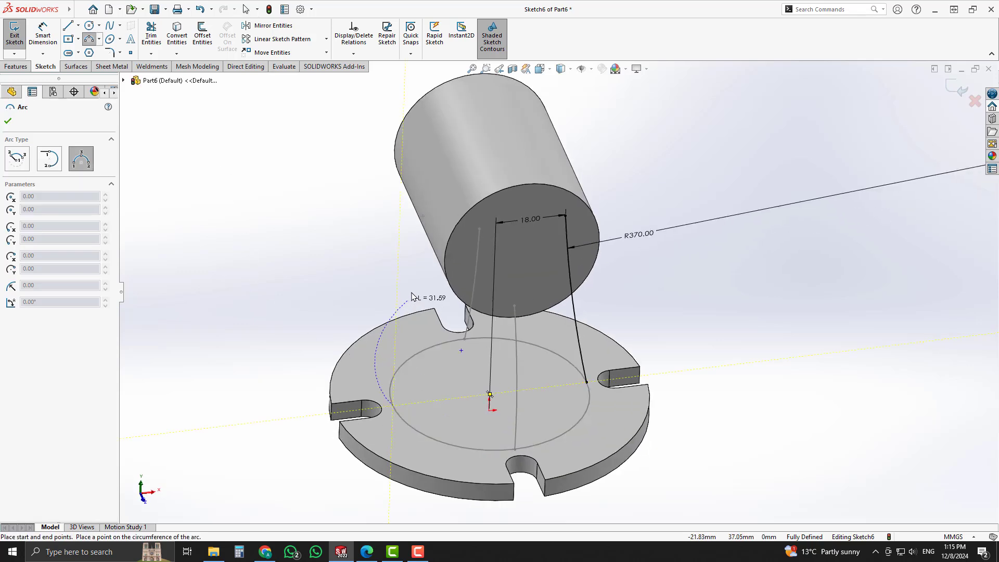
{"action": "left_click", "coordinate": [428, 254]}
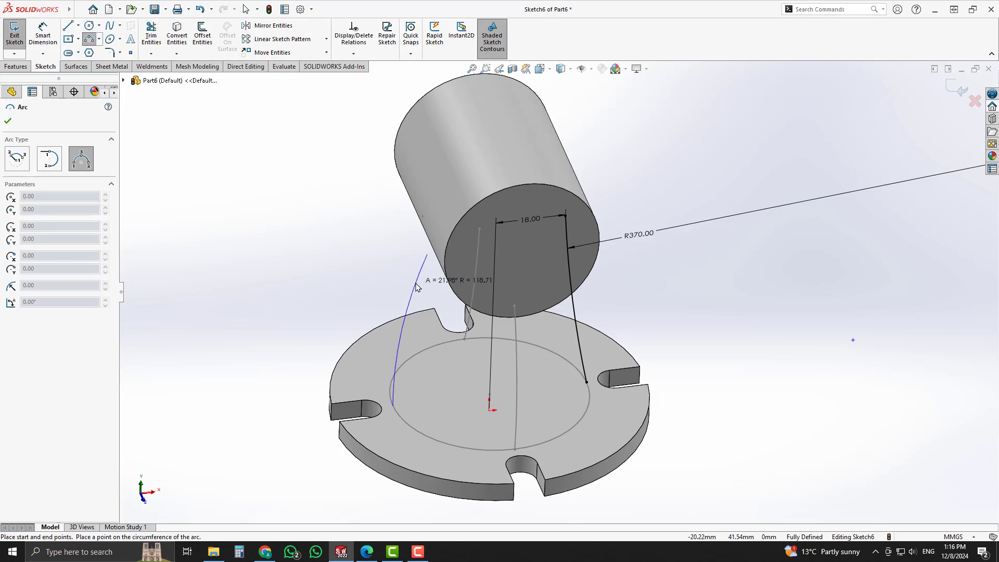
{"action": "left_click", "coordinate": [416, 305]}
{"action": "key", "text": "Escape"}
Add a Pierce relation between the left arc's lower endpoint and the flange's sketched circle, and return to the front view
{"action": "left_click", "coordinate": [367, 552]}
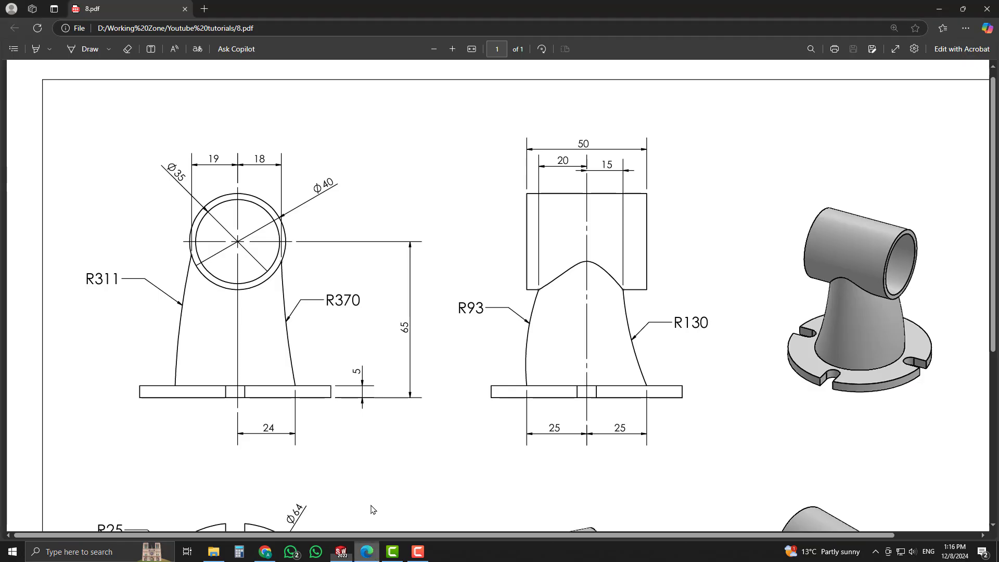
{"action": "key", "text": "alt+Tab"}
{"action": "middle_click_drag", "start_coordinate": [451, 325], "coordinate": [453, 464]}
{"action": "left_click", "coordinate": [442, 453]}
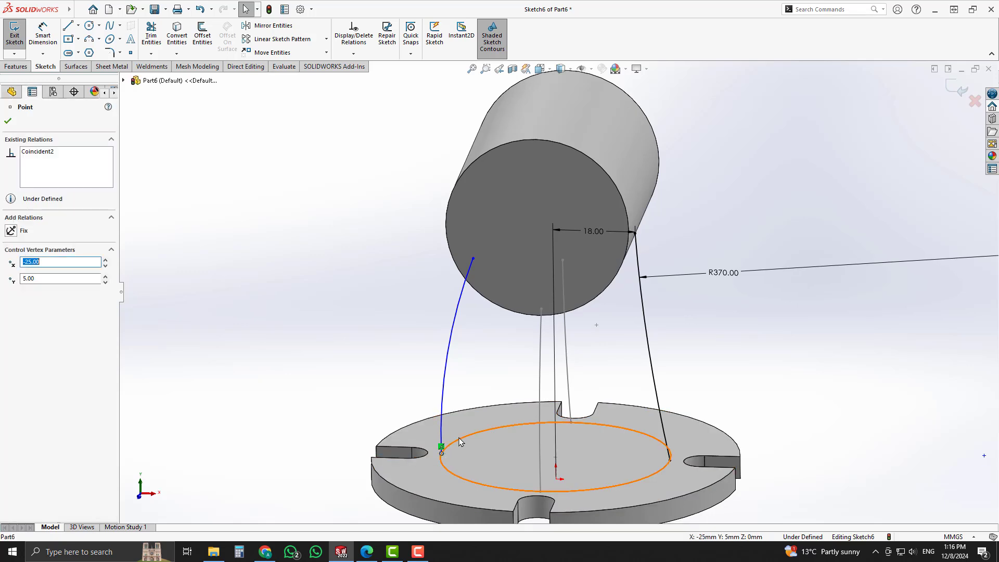
{"action": "left_click", "coordinate": [439, 418], "text": "ctrl"}
{"action": "key", "text": "Escape"}
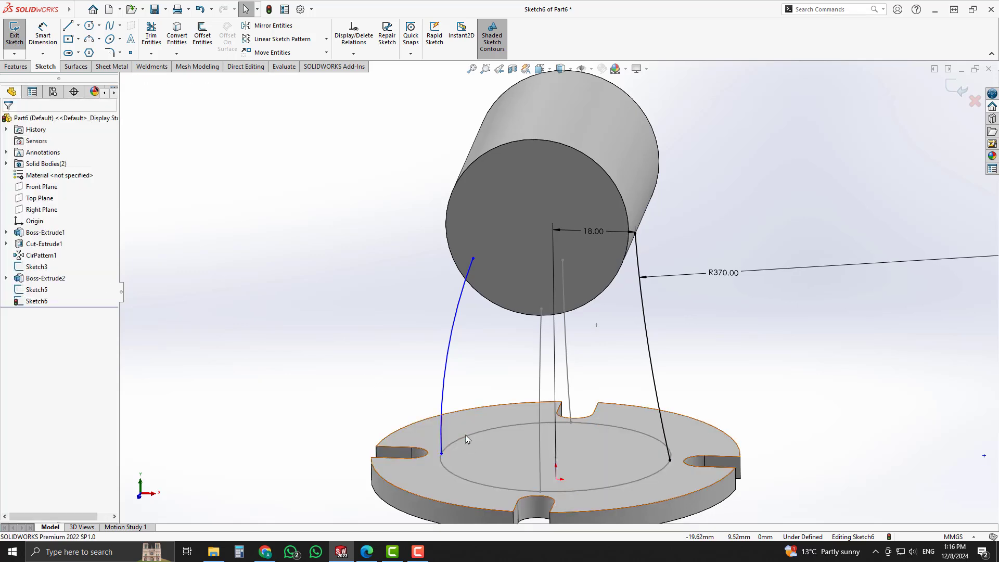
{"action": "left_click", "coordinate": [467, 439]}
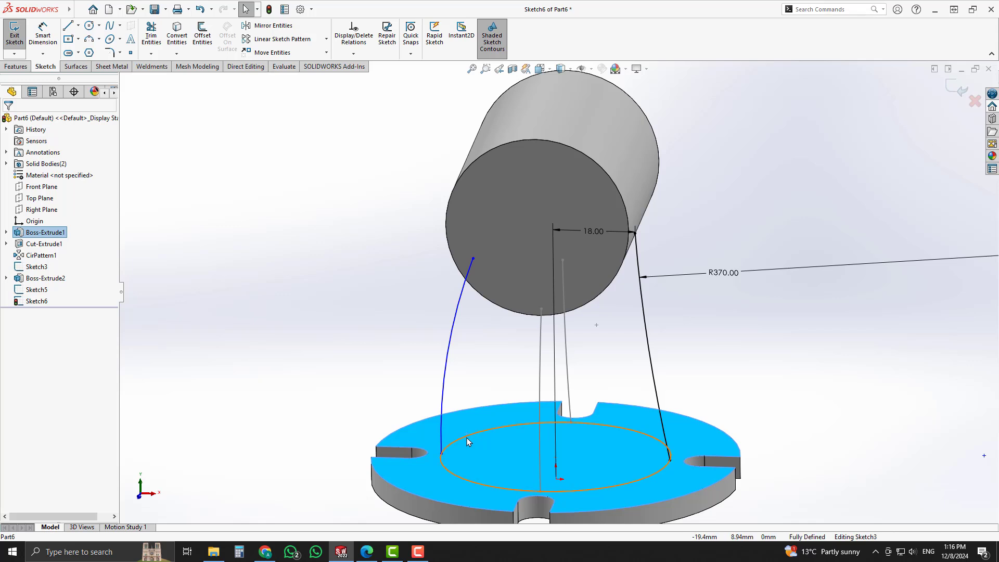
{"action": "left_click", "coordinate": [467, 437]}
{"action": "left_click", "coordinate": [442, 453], "text": "ctrl"}
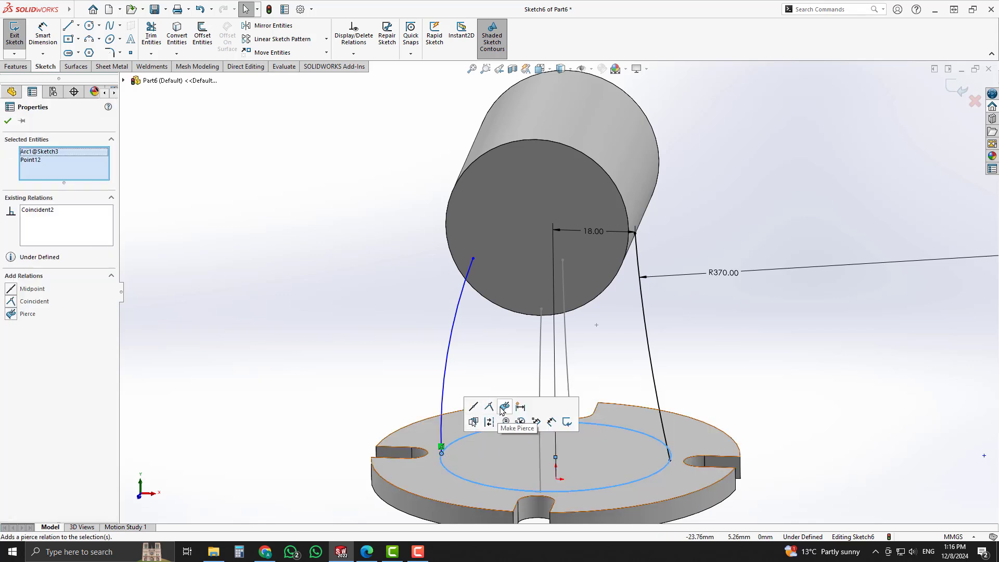
{"action": "left_click", "coordinate": [503, 407]}
{"action": "key", "text": "ctrl+1"}
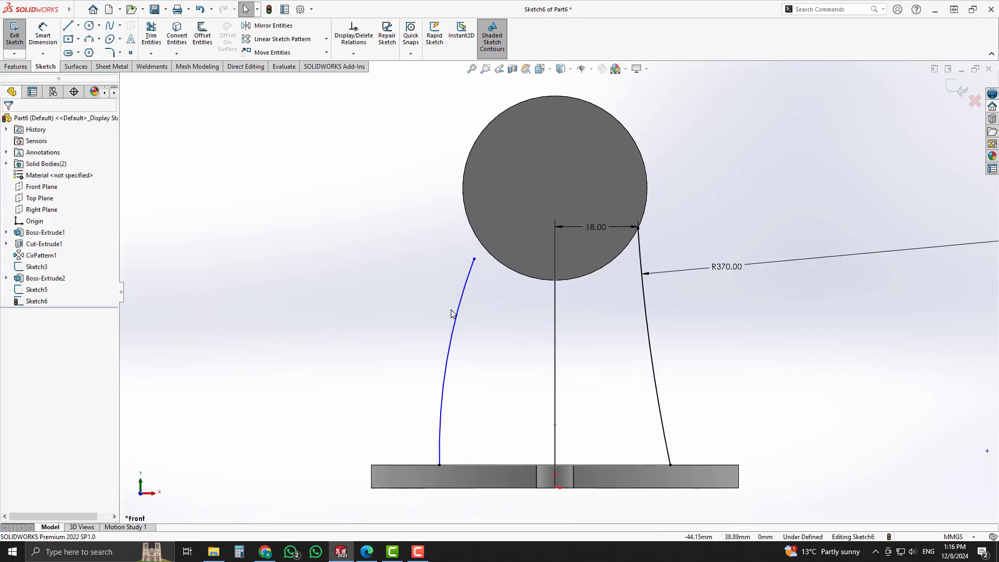
Make the left arc's upper endpoint coincident with the pipe's circular edge
{"action": "left_click", "coordinate": [474, 260]}
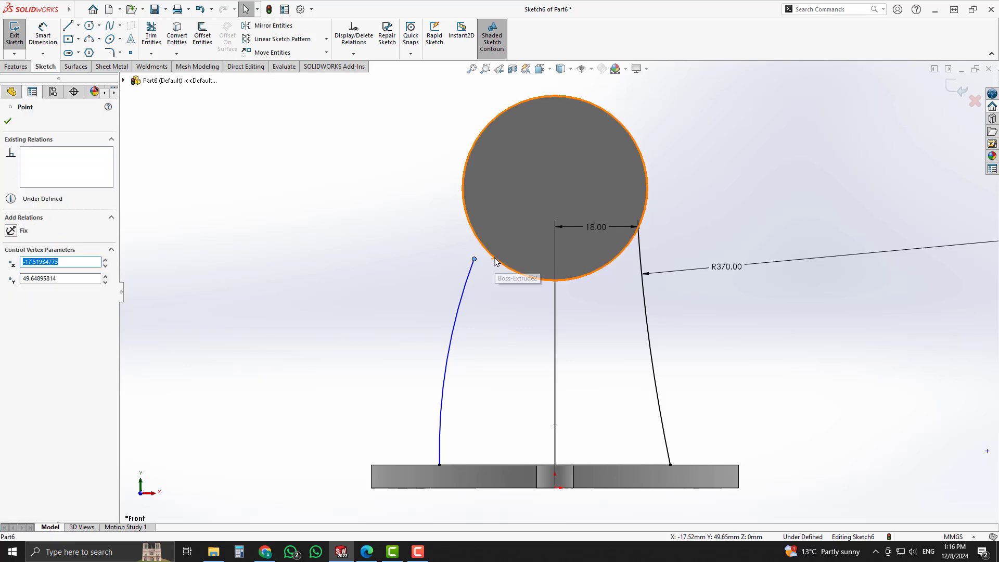
{"action": "left_click", "coordinate": [495, 261], "text": "ctrl"}
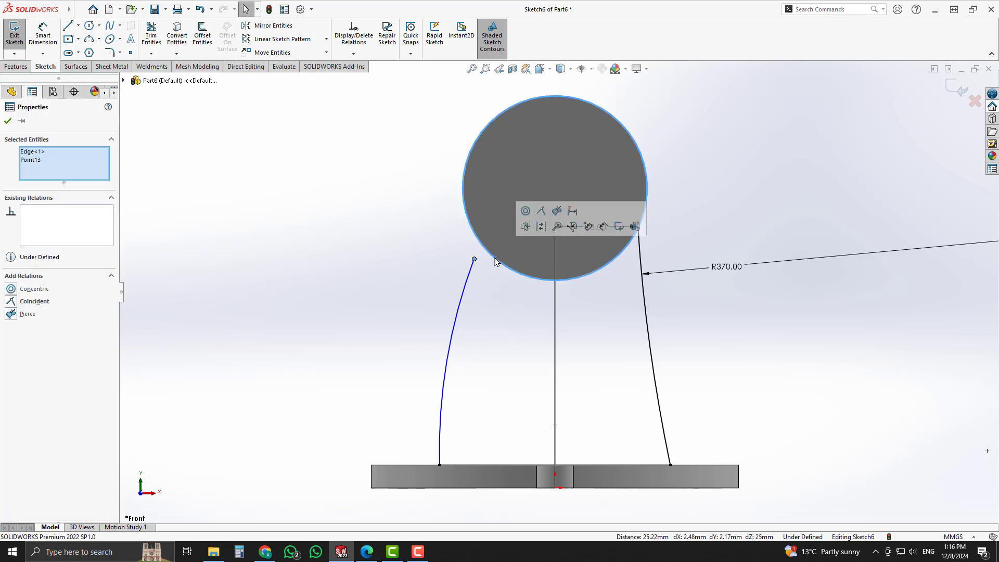
{"action": "left_click", "coordinate": [542, 212]}
Dimension the left arc's radius and set it to 311 mm
{"action": "right_click_drag", "start_coordinate": [376, 274], "coordinate": [374, 184]}
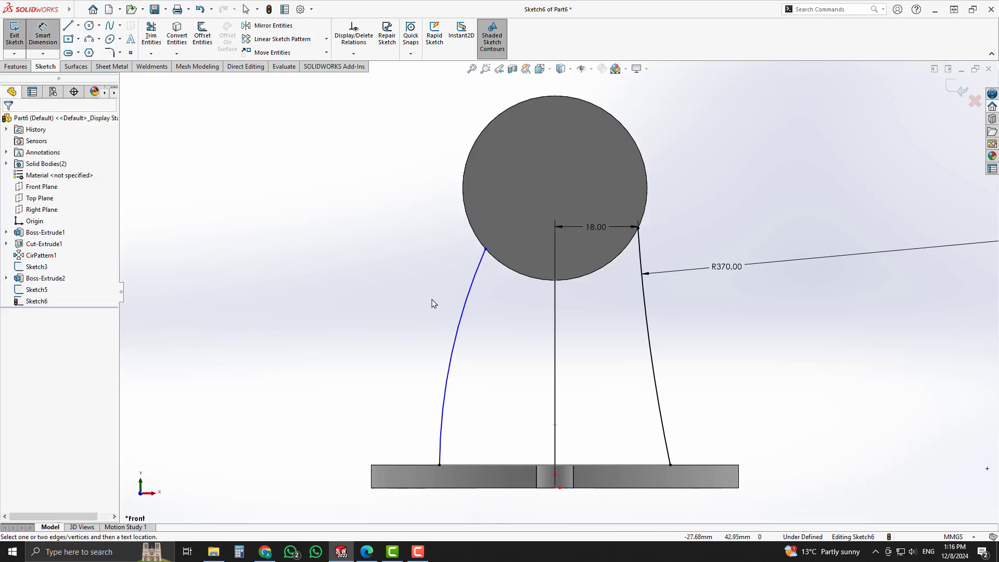
{"action": "left_click", "coordinate": [465, 300]}
{"action": "left_click", "coordinate": [423, 297]}
{"action": "type", "text": "31"}
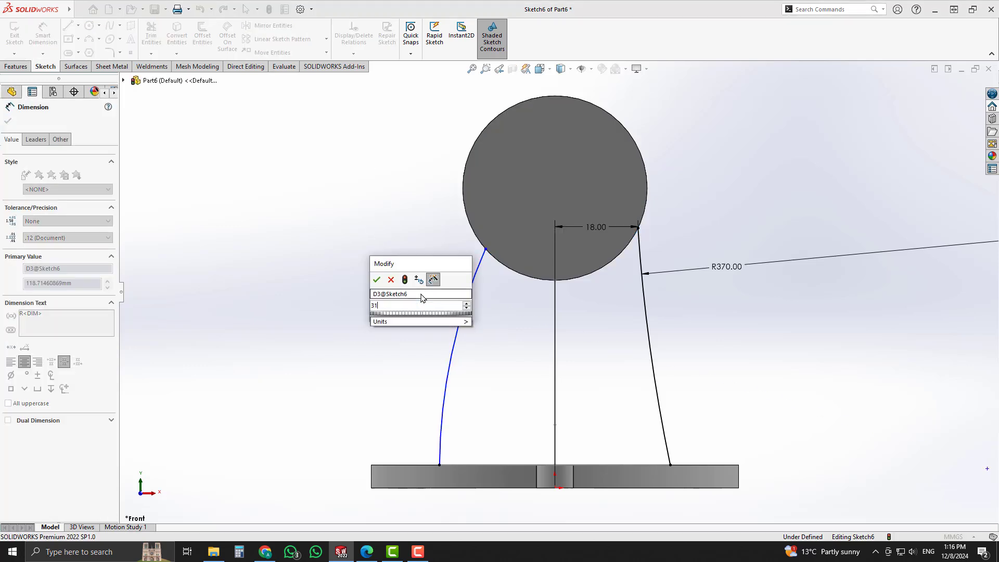
{"action": "key", "text": "Return"}
{"action": "key", "text": "Escape"}
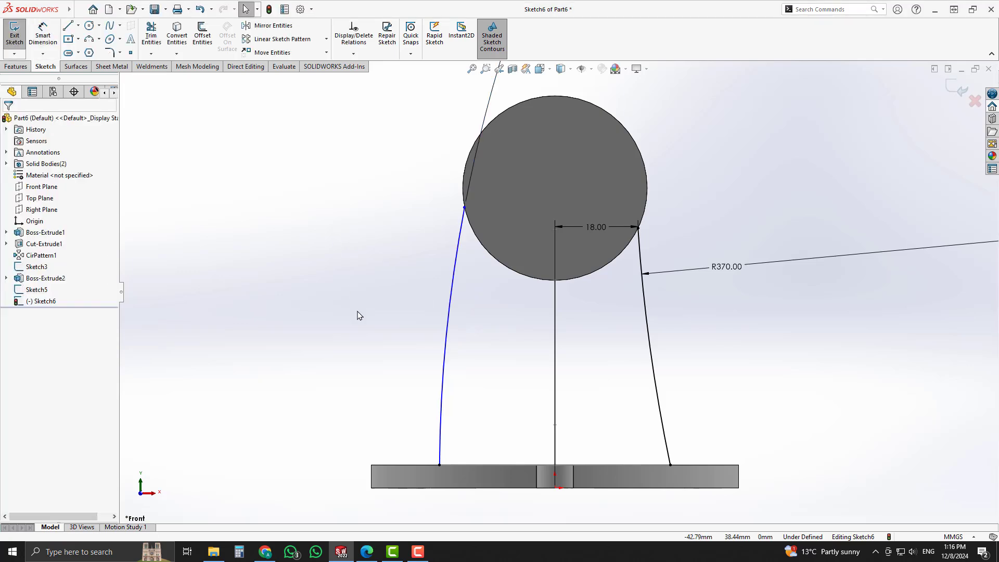
{"action": "scroll", "coordinate": [416, 333], "scroll_direction": "up", "scroll_amount": 1}
{"action": "middle_click_drag", "start_coordinate": [409, 316], "coordinate": [406, 335]}
{"action": "key", "text": "ctrl+8"}
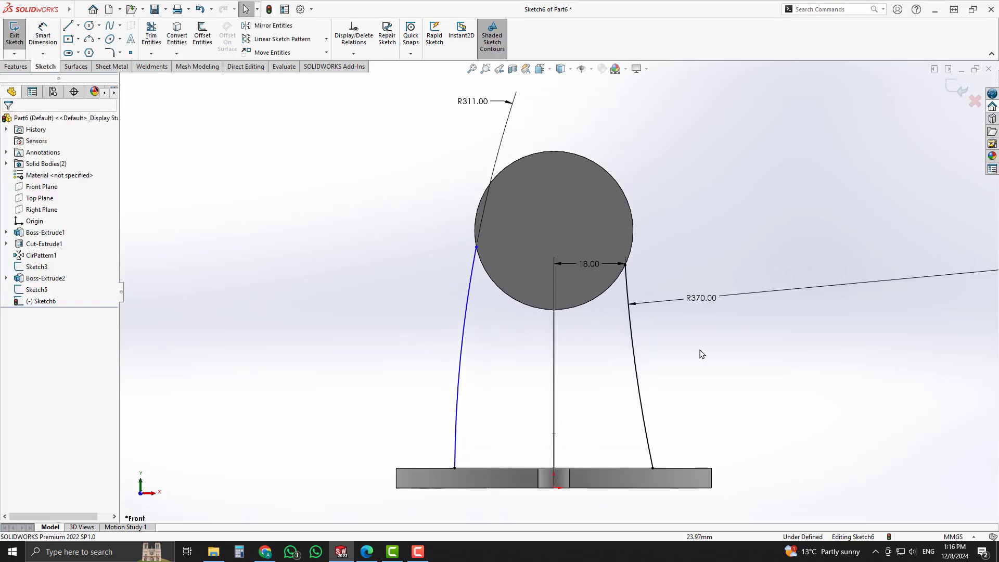
Dimension the left arc's upper endpoint 19 mm from the vertical centreline and close the sketch
{"action": "right_click_drag", "start_coordinate": [699, 350], "coordinate": [638, 250]}
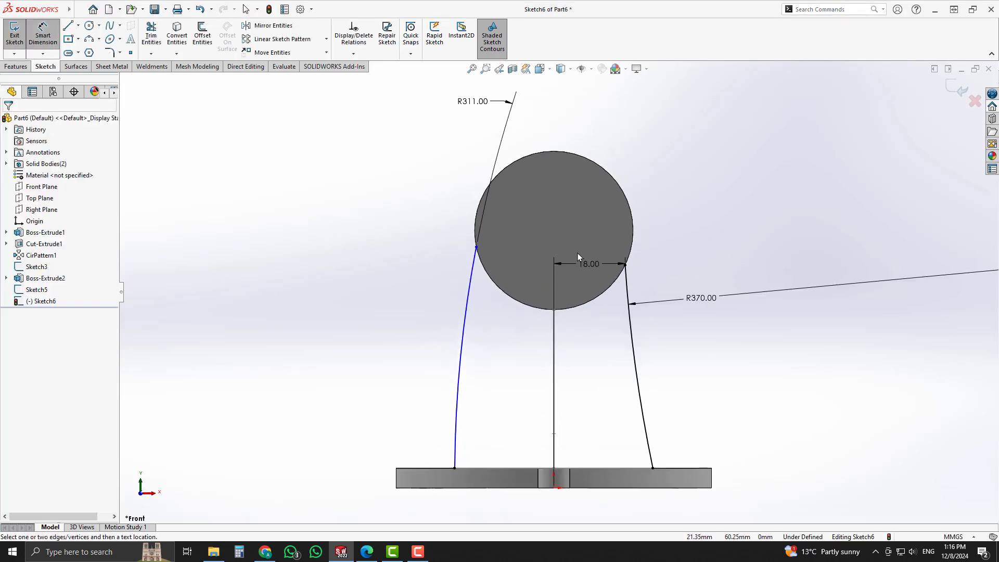
{"action": "left_click", "coordinate": [476, 248]}
{"action": "left_click", "coordinate": [537, 310]}
{"action": "left_click", "coordinate": [523, 218]}
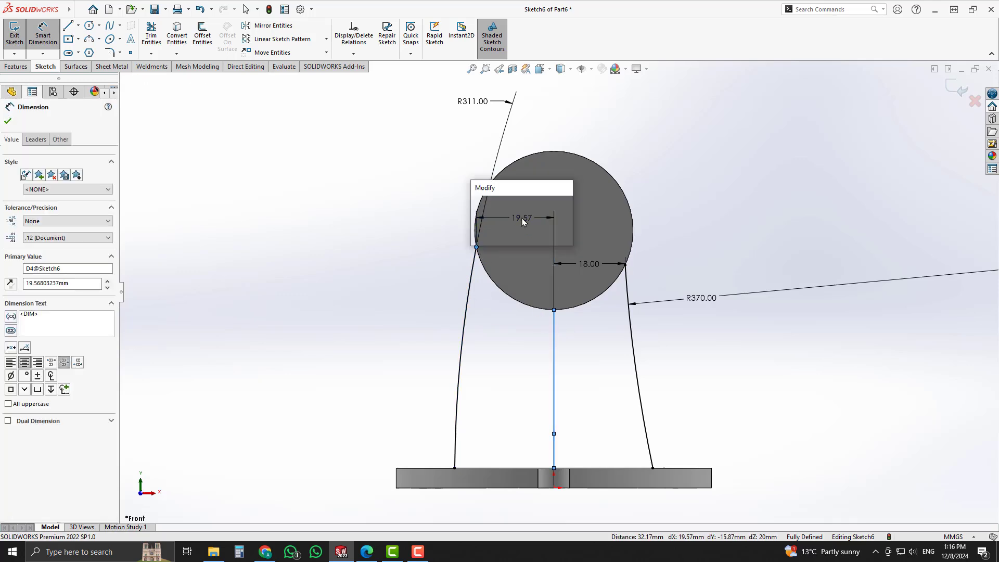
{"action": "type", "text": "19"}
{"action": "key", "text": "Return"}
{"action": "middle_click_drag", "start_coordinate": [758, 203], "coordinate": [520, 255]}
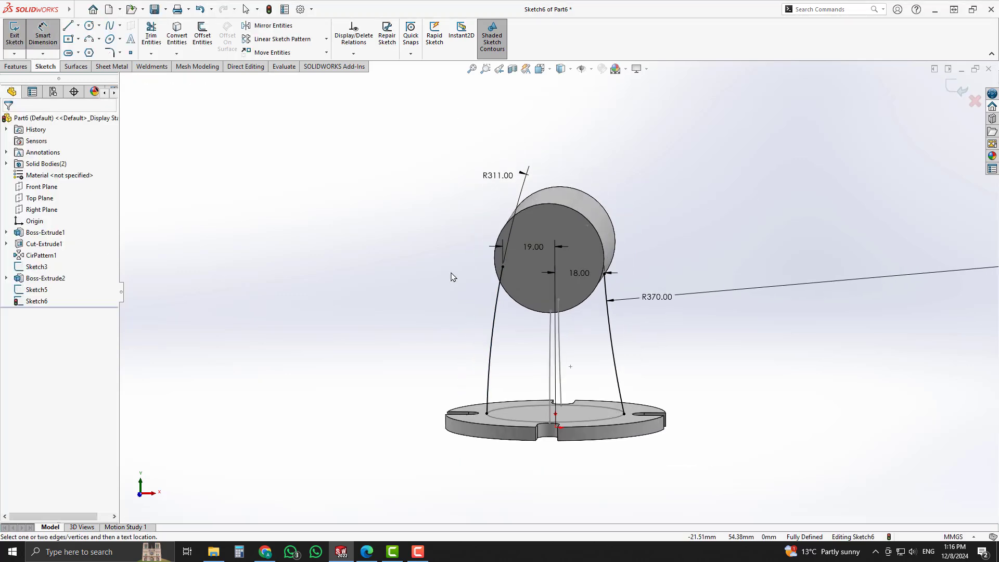
{"action": "middle_click_drag", "start_coordinate": [499, 339], "coordinate": [558, 384]}
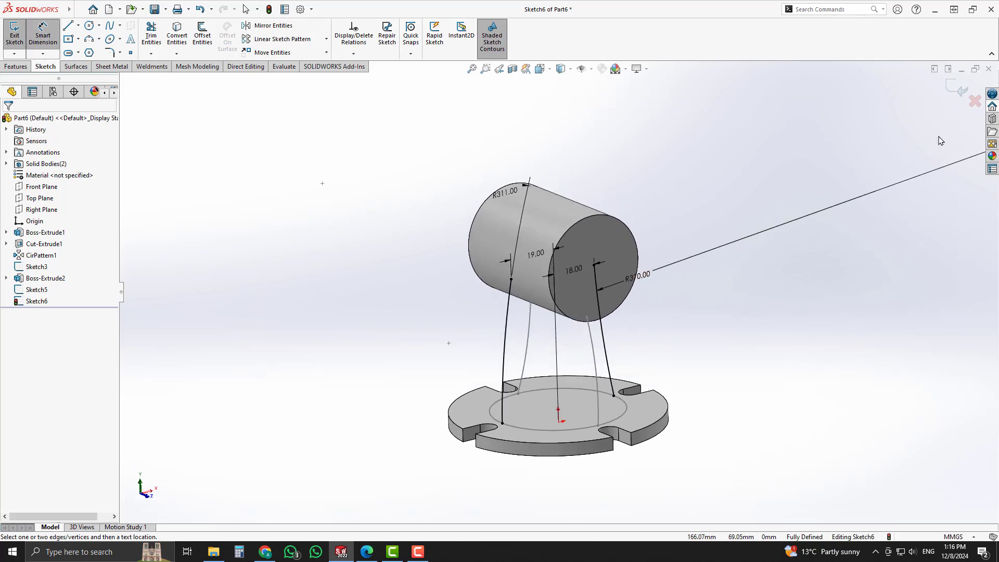
{"action": "left_click", "coordinate": [953, 93]}
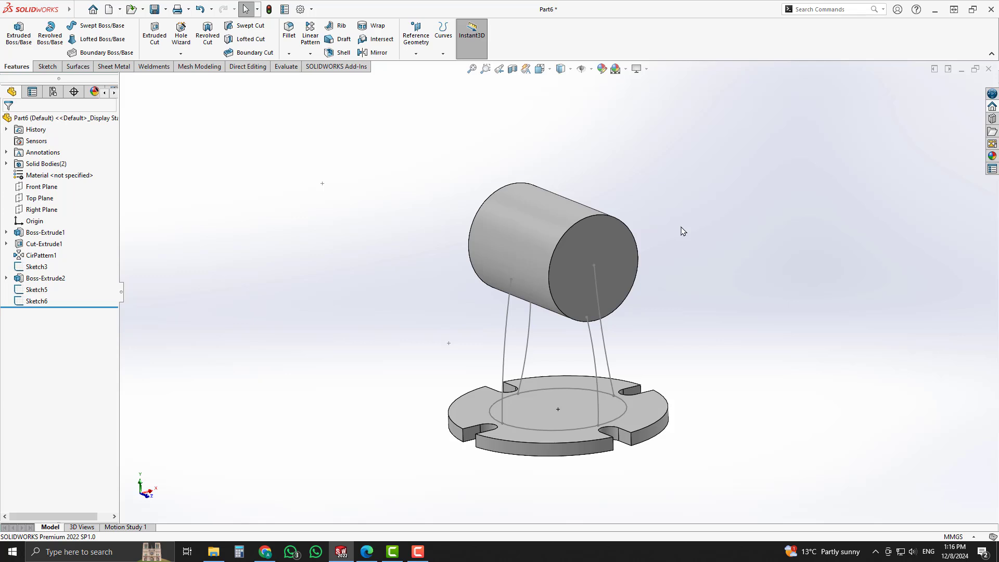
Start a Boundary Boss/Base with the flange's sketched circle as Direction 1 and one side arc as the first Direction 2 curve
{"action": "middle_click_drag", "start_coordinate": [685, 294], "coordinate": [685, 308]}
{"action": "middle_click_drag", "start_coordinate": [596, 306], "coordinate": [570, 300]}
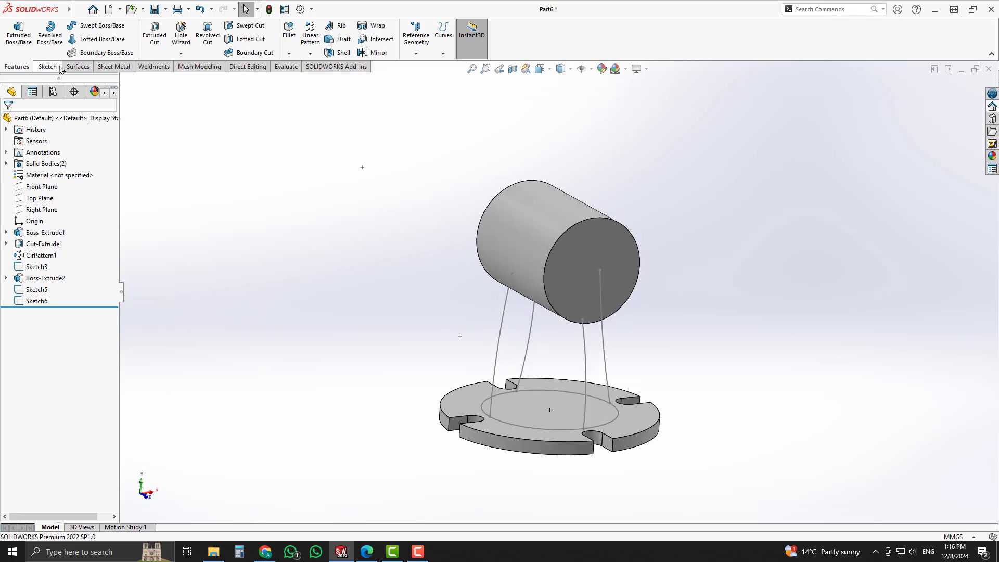
{"action": "left_click", "coordinate": [101, 53]}
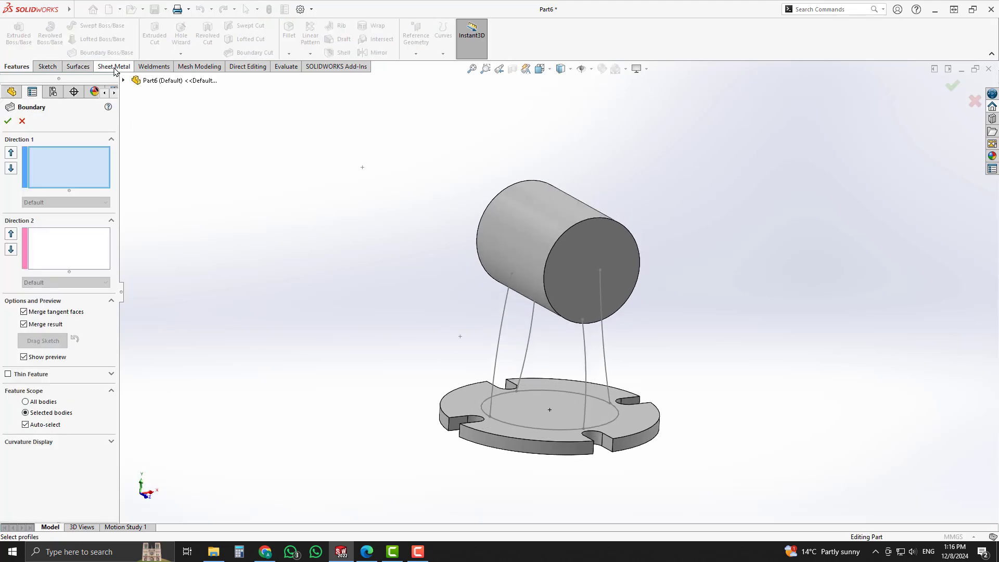
{"action": "middle_click_drag", "start_coordinate": [336, 330], "coordinate": [350, 356]}
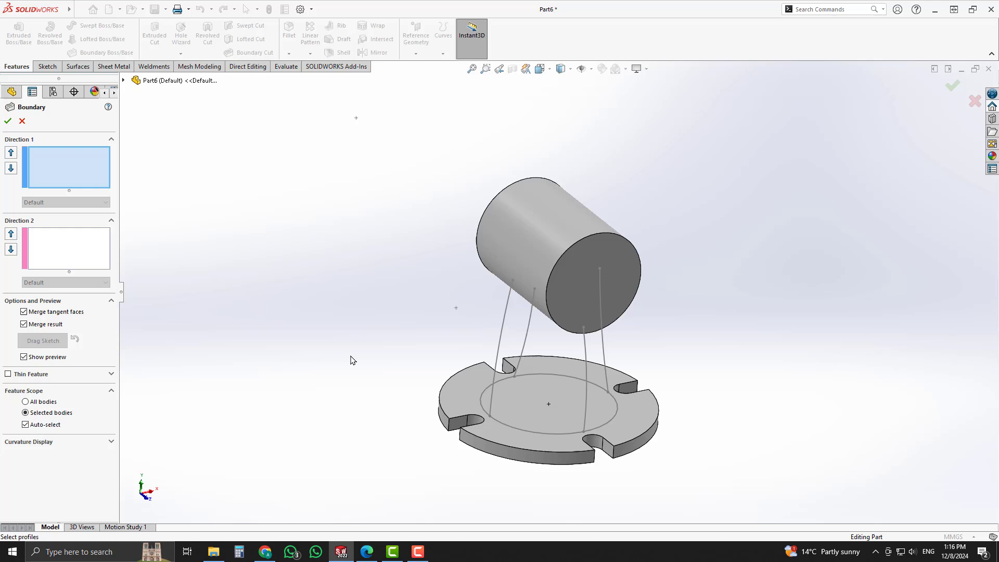
{"action": "left_click", "coordinate": [510, 431]}
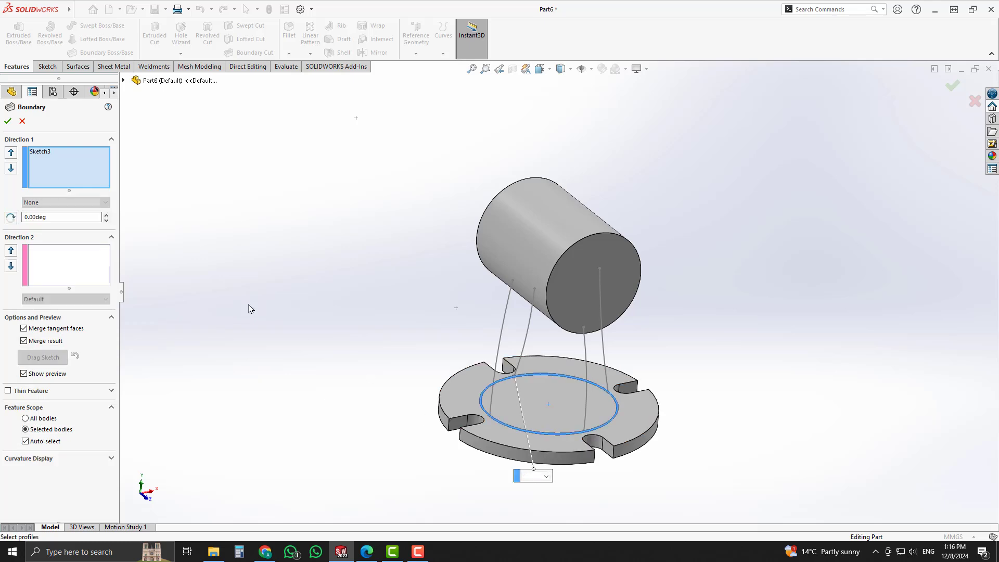
{"action": "left_click", "coordinate": [54, 261]}
{"action": "left_click", "coordinate": [506, 320]}
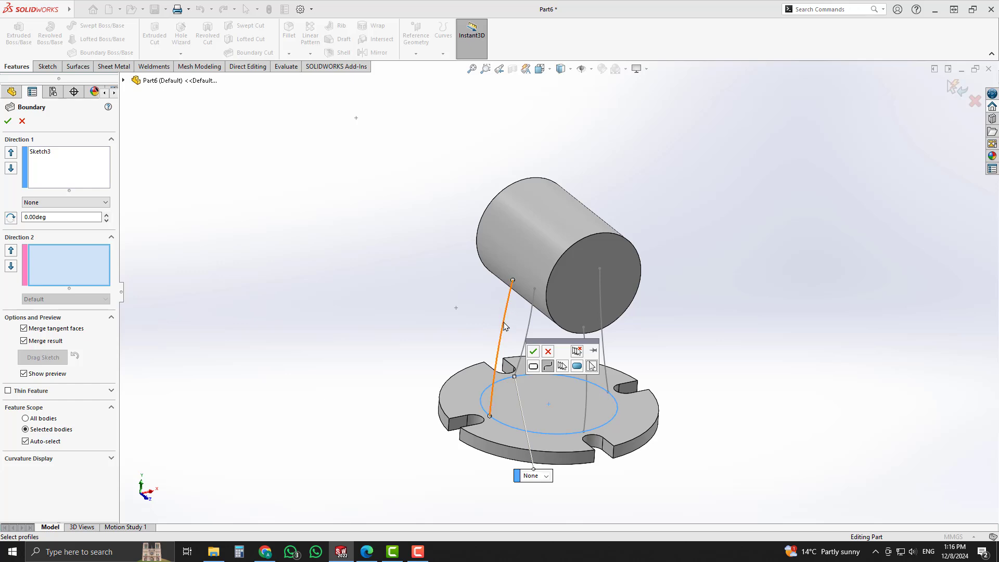
{"action": "scroll", "coordinate": [503, 333], "scroll_direction": "down", "scroll_amount": 2}
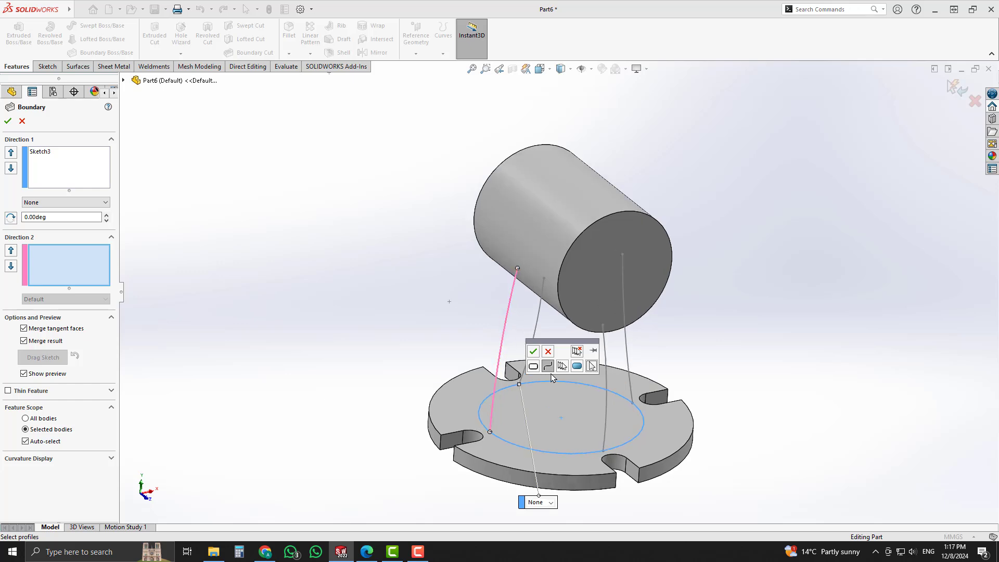
{"action": "left_click", "coordinate": [532, 352]}
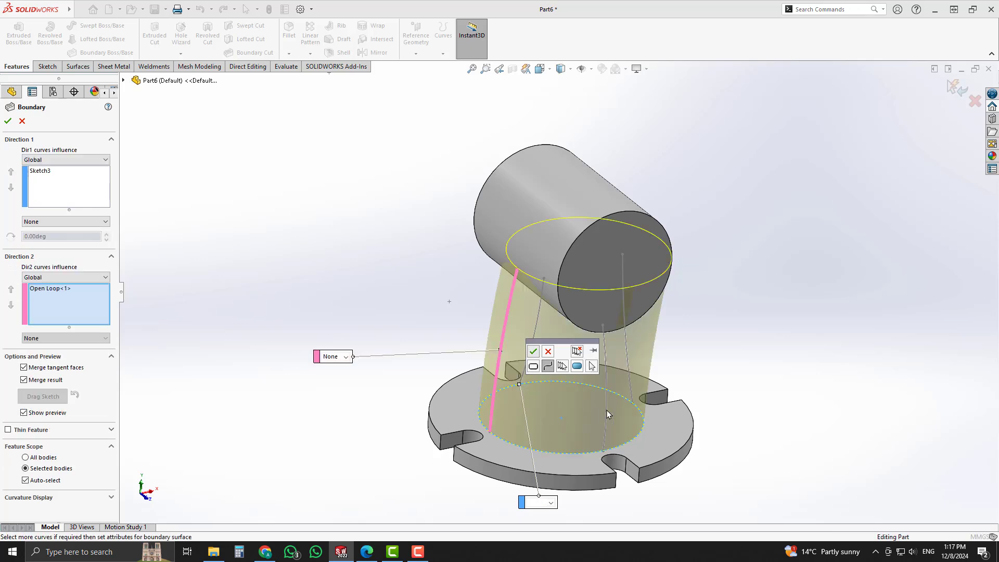
Add the remaining three side arcs as open-loop Direction 2 curves and complete the boundary boss between flange and pipe
{"action": "left_click", "coordinate": [607, 374]}
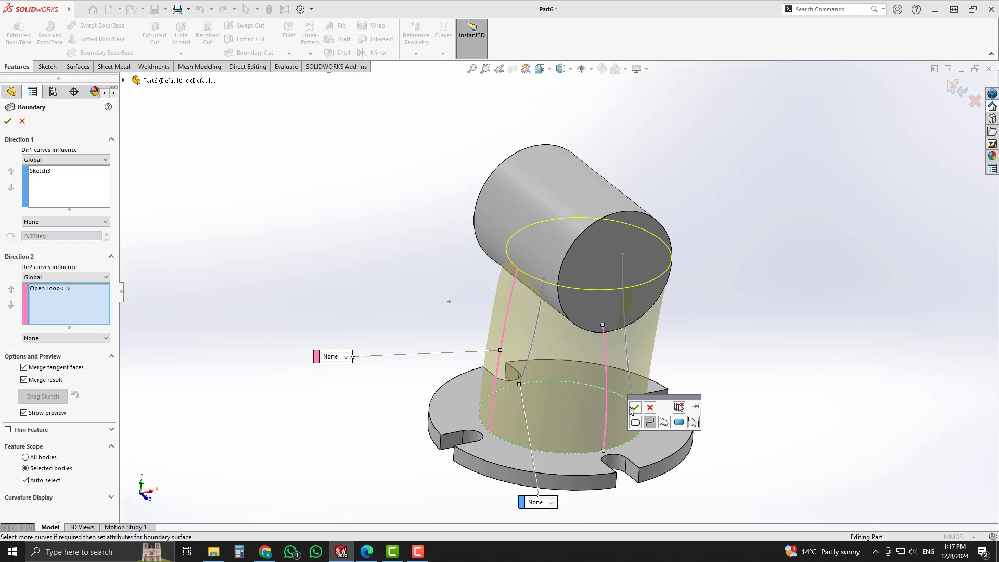
{"action": "left_click", "coordinate": [625, 359]}
{"action": "left_click", "coordinate": [657, 394]}
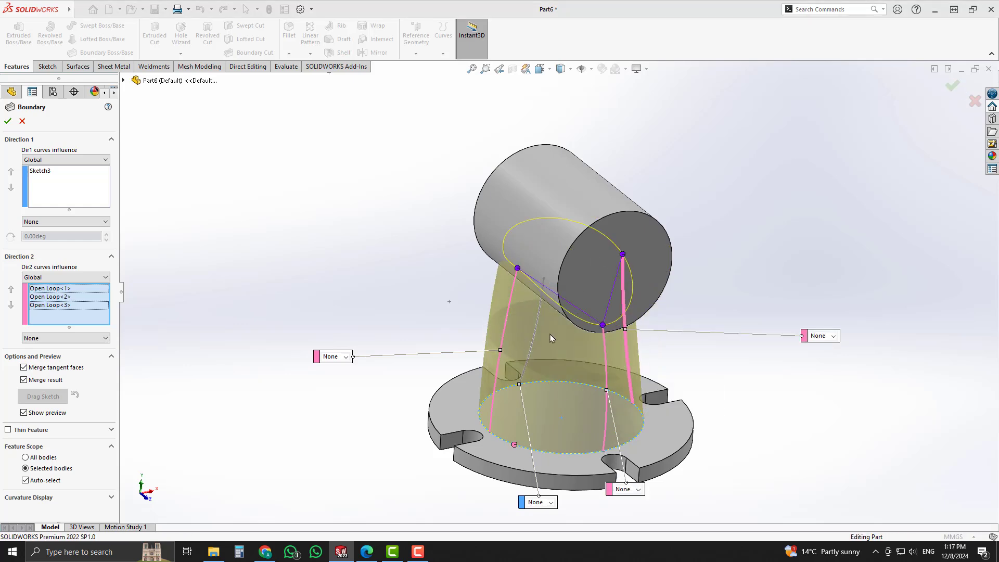
{"action": "middle_click_drag", "start_coordinate": [551, 334], "coordinate": [575, 385]}
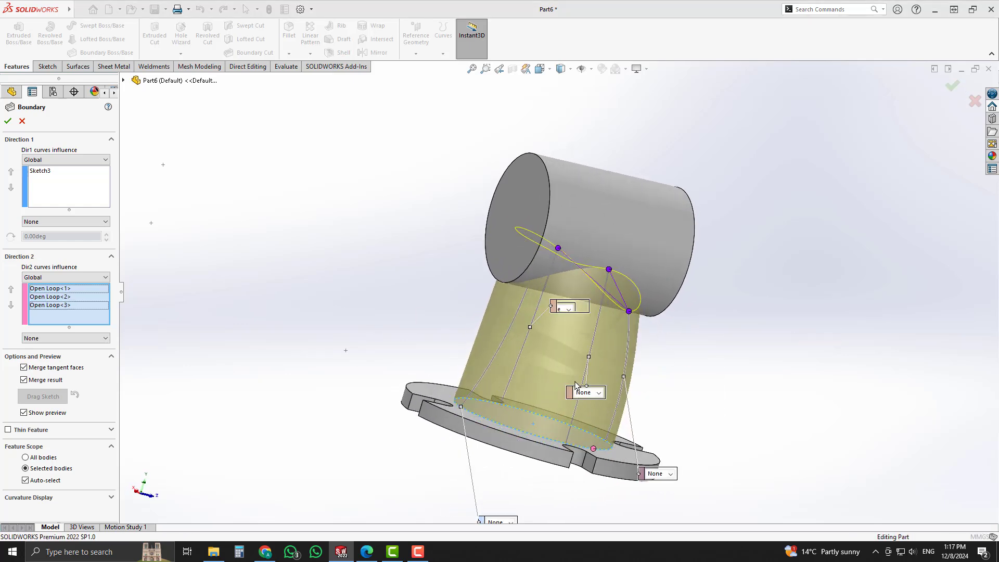
{"action": "left_click", "coordinate": [501, 342]}
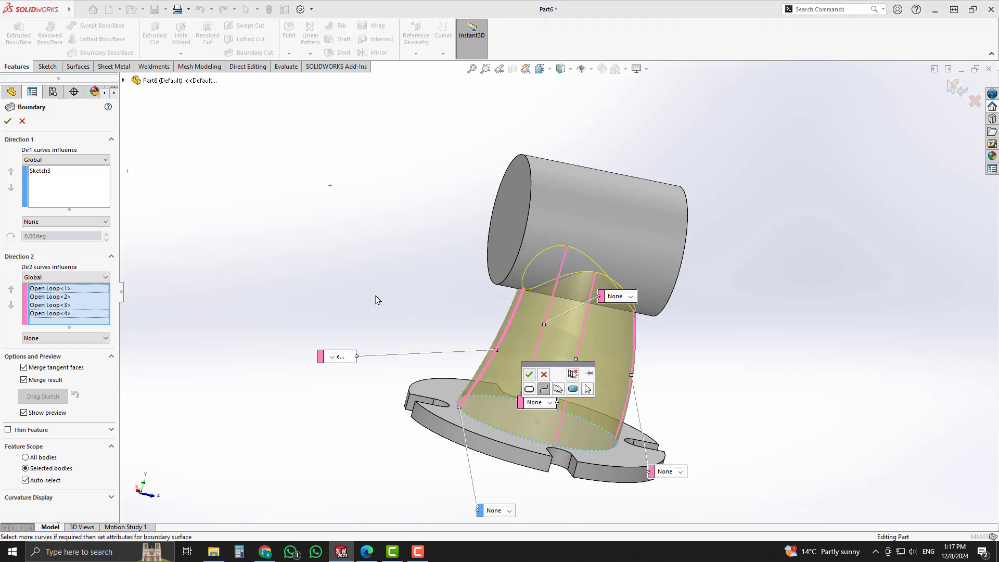
{"action": "left_click", "coordinate": [8, 122]}
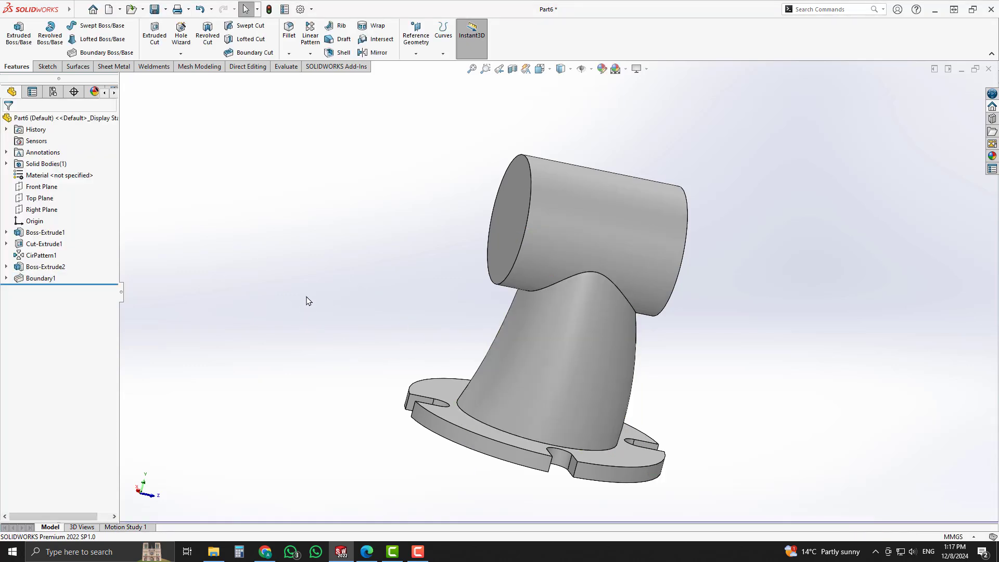
Check the pipe's bore in the PDF drawing and sketch a concentric circle about 21 mm in diameter on the pipe's end face
{"action": "middle_click_drag", "start_coordinate": [307, 299], "coordinate": [341, 344]}
{"action": "left_click", "coordinate": [367, 552]}
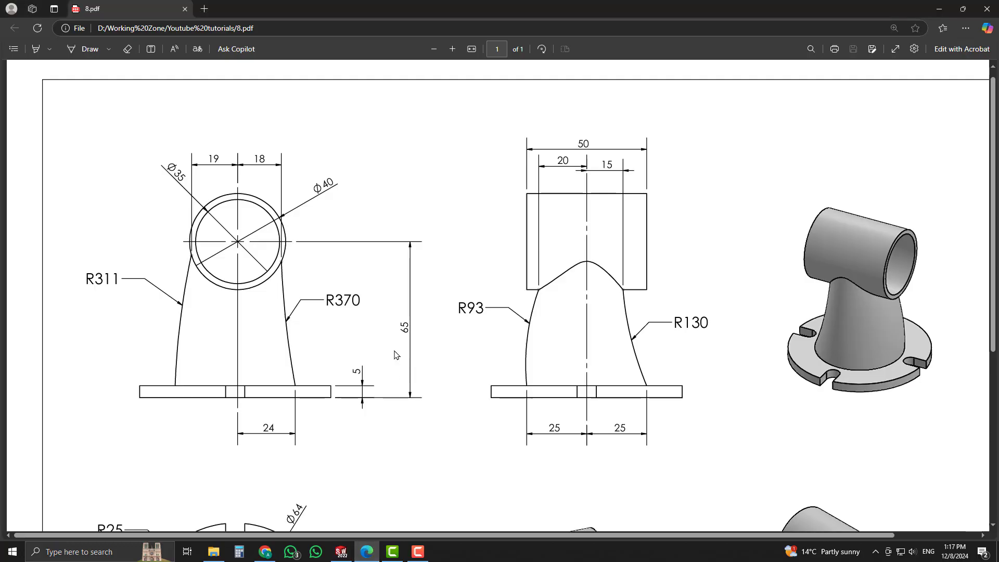
{"action": "scroll", "coordinate": [266, 251], "scroll_direction": "up", "scroll_amount": 1}
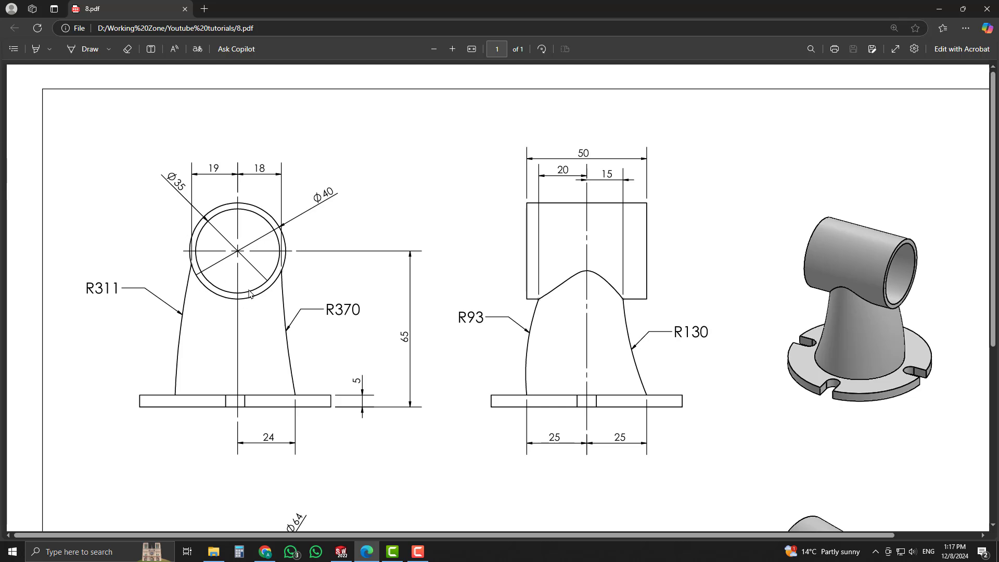
{"action": "left_click", "coordinate": [341, 552]}
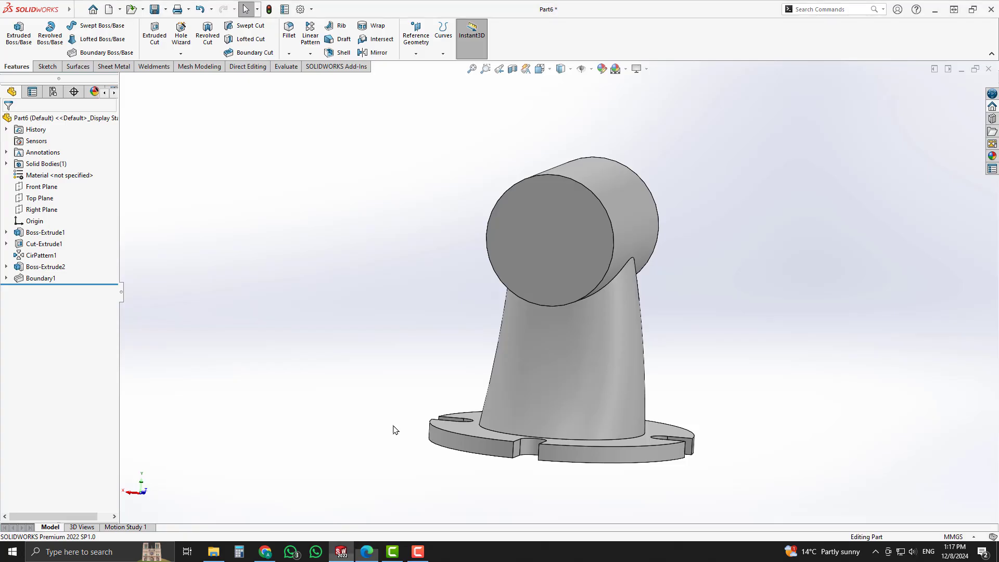
{"action": "left_click", "coordinate": [520, 236]}
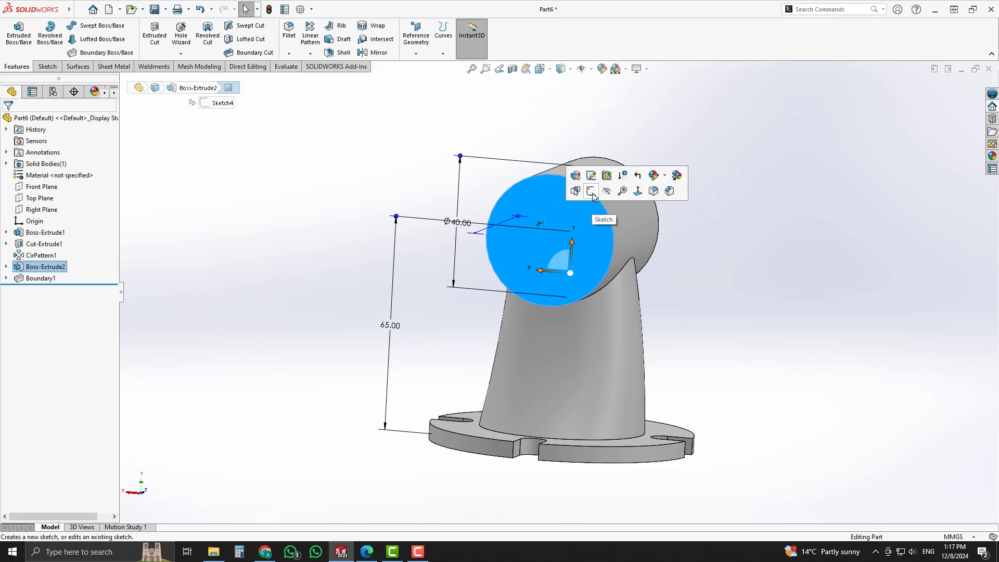
{"action": "left_click", "coordinate": [591, 192]}
{"action": "right_click_drag", "start_coordinate": [803, 276], "coordinate": [802, 308]}
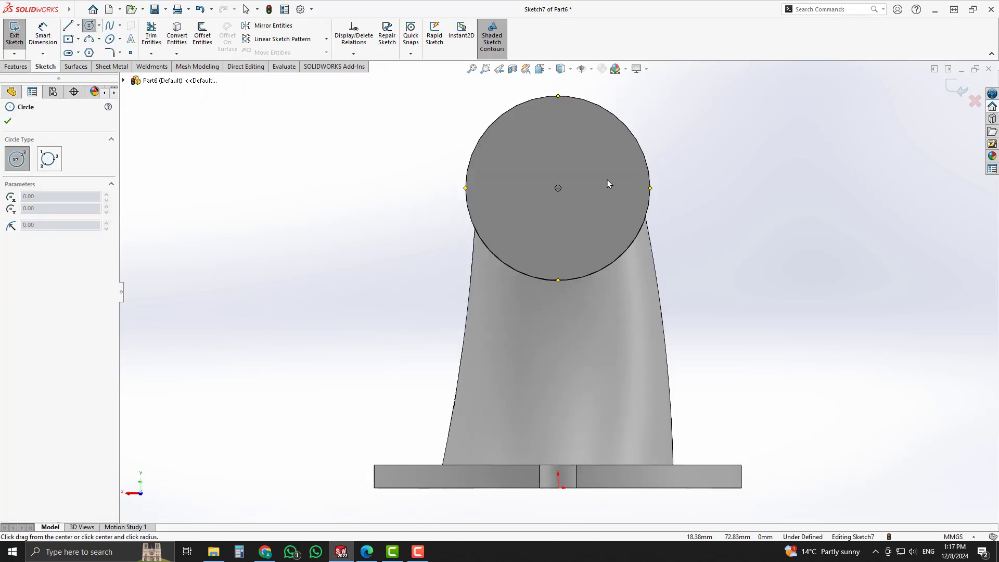
{"action": "left_click_drag", "start_coordinate": [558, 188], "coordinate": [591, 225]}
Dimension the bore circle's diameter and set it to 35 mm
{"action": "right_click_drag", "start_coordinate": [705, 245], "coordinate": [704, 213]}
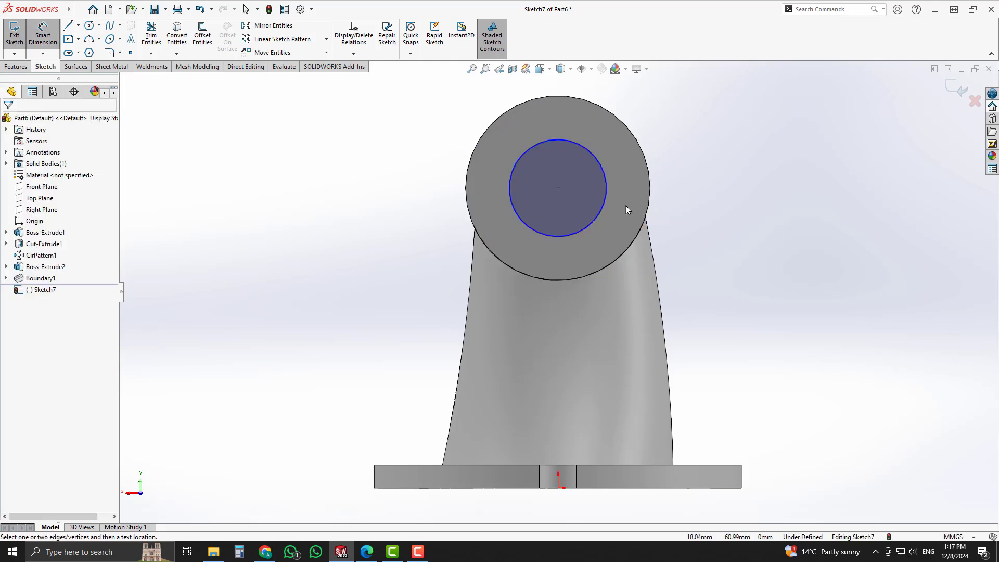
{"action": "left_click", "coordinate": [606, 198]}
{"action": "left_click", "coordinate": [737, 197]}
{"action": "type", "text": "35"}
{"action": "key", "text": "Return"}
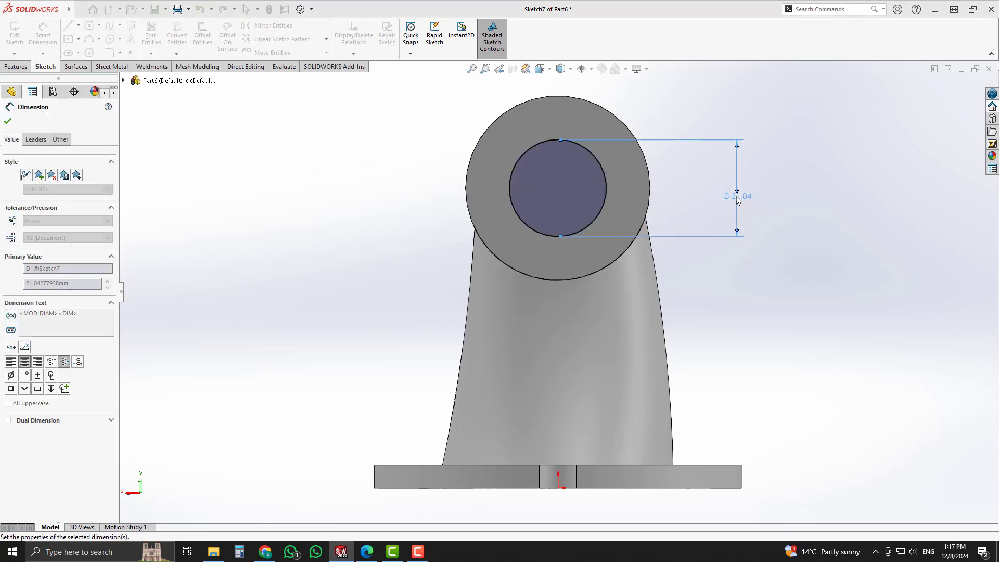
Cut-extrude the bore circle through the whole pipe with the Through All end condition
{"action": "key", "text": "ctrl+7"}
{"action": "left_click", "coordinate": [20, 67]}
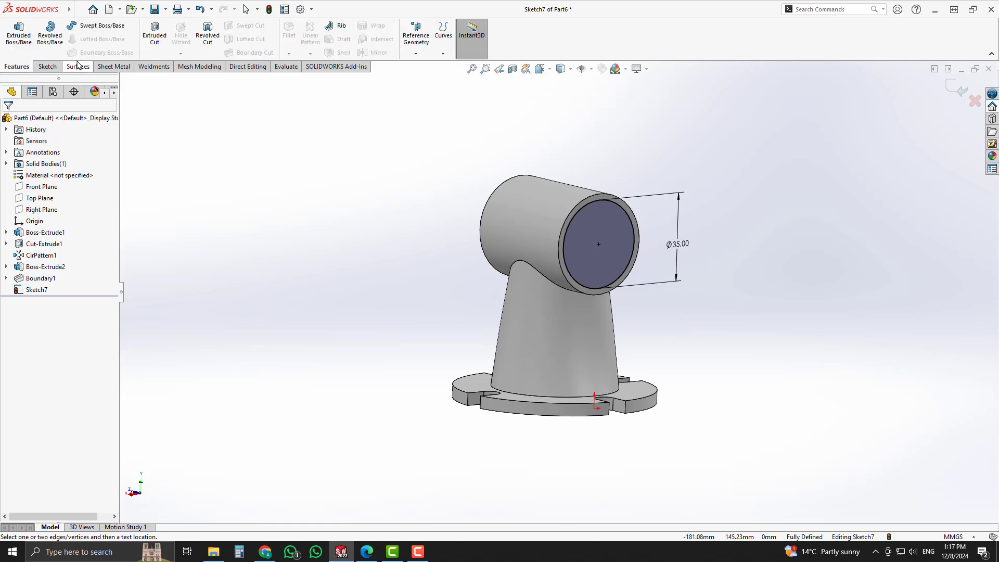
{"action": "left_click", "coordinate": [154, 35]}
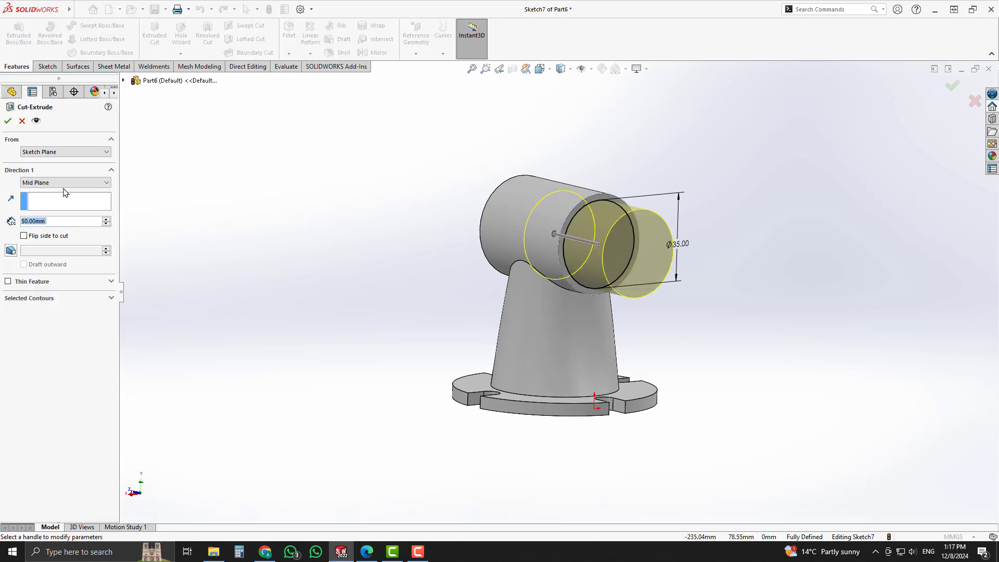
{"action": "left_click", "coordinate": [65, 182]}
{"action": "left_click", "coordinate": [82, 201]}
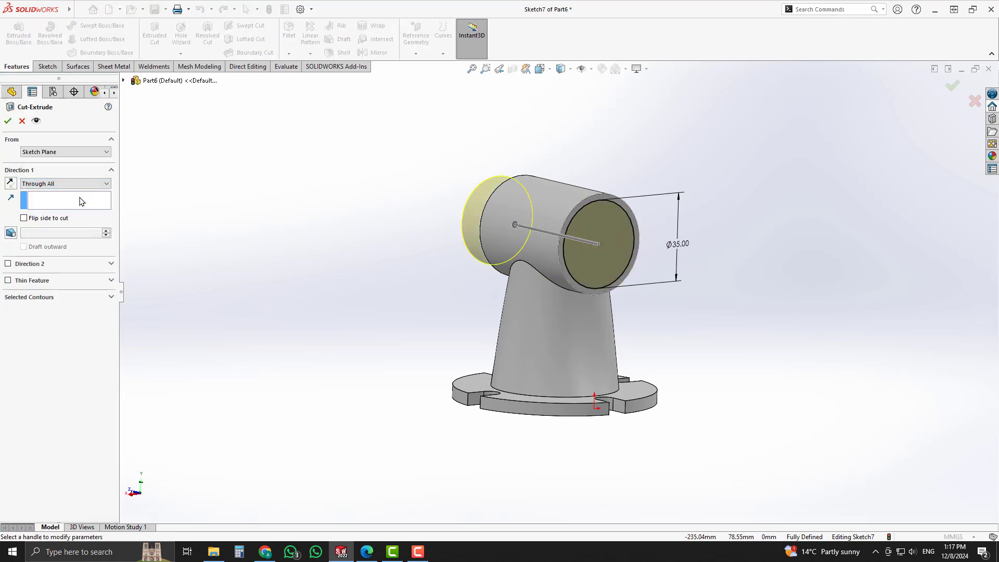
{"action": "left_click", "coordinate": [8, 121]}
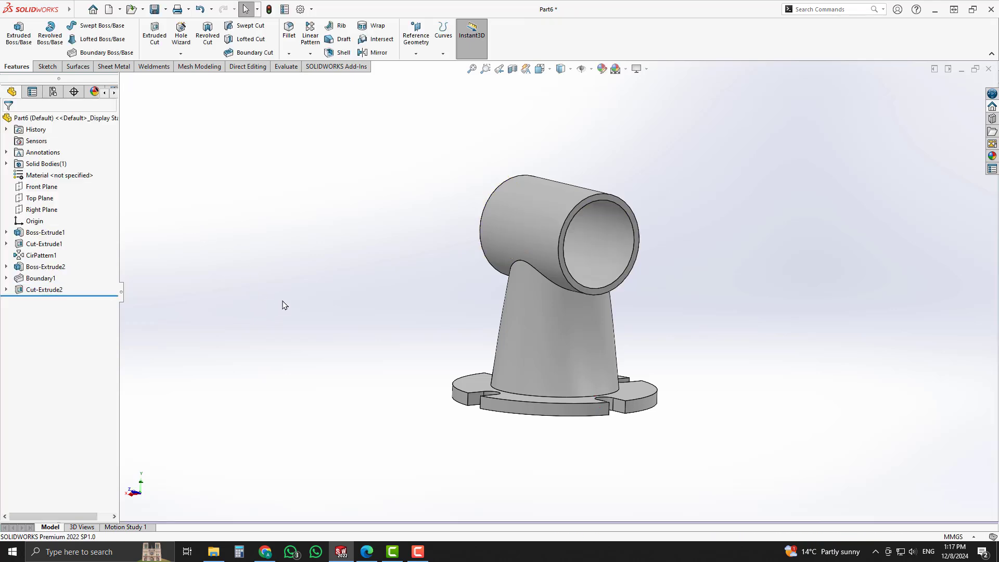
{"action": "middle_click_drag", "start_coordinate": [285, 305], "coordinate": [580, 383]}
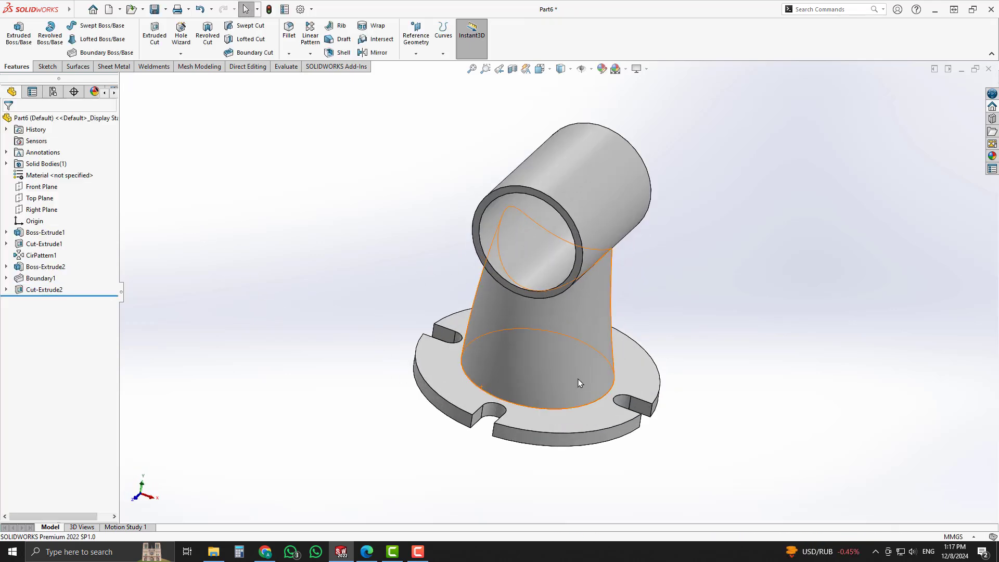
{"action": "scroll", "coordinate": [579, 380], "scroll_direction": "down", "scroll_amount": 2}
{"action": "scroll", "coordinate": [536, 330], "scroll_direction": "up", "scroll_amount": 3}
{"action": "middle_click_drag", "start_coordinate": [536, 330], "coordinate": [516, 315]}
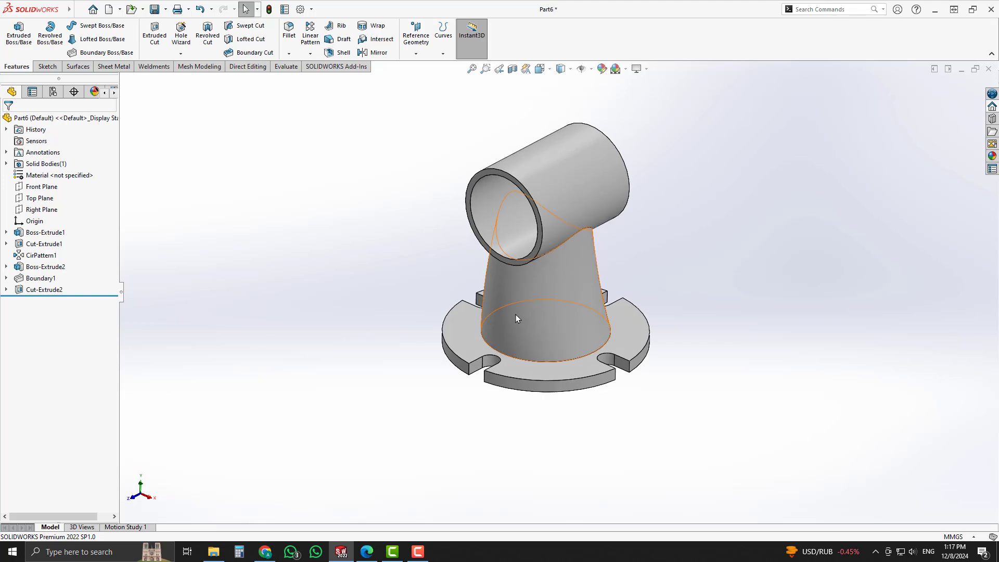
{"action": "middle_click_drag", "start_coordinate": [575, 264], "coordinate": [596, 268]}
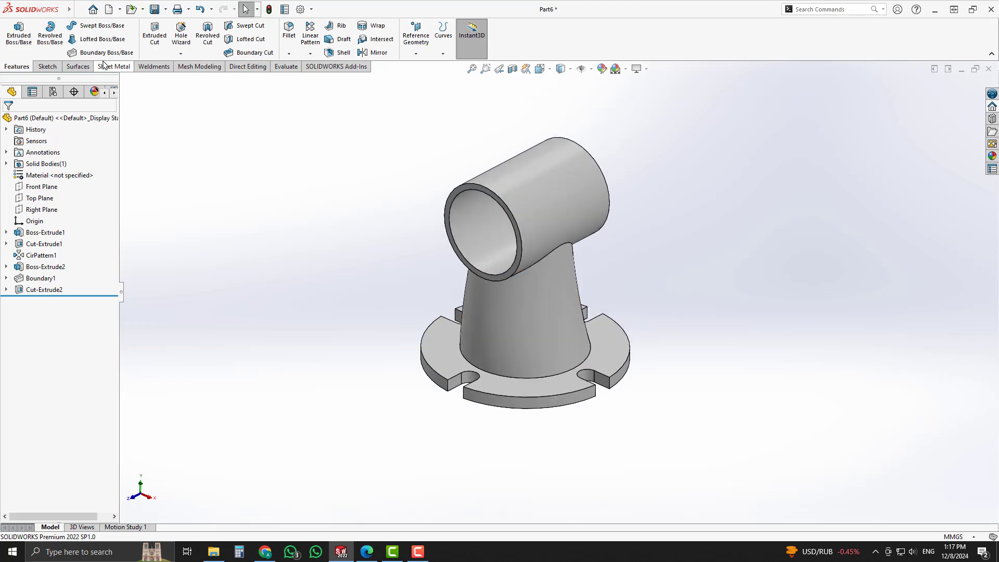